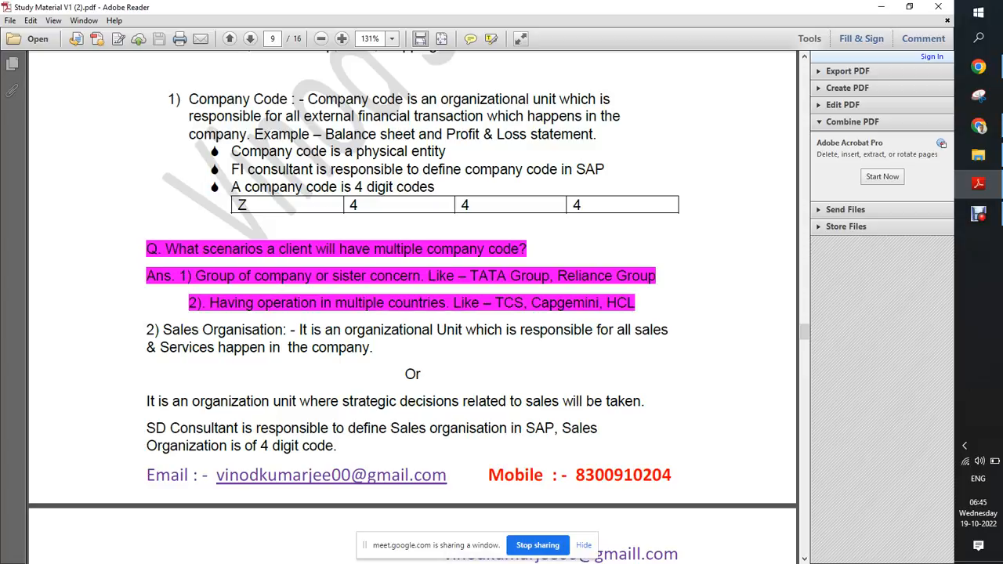
Step: Read the study material from the Company Code definition through Sales Organisation, Distribution Channel and Division
scroll(412, 307, "down", 5)
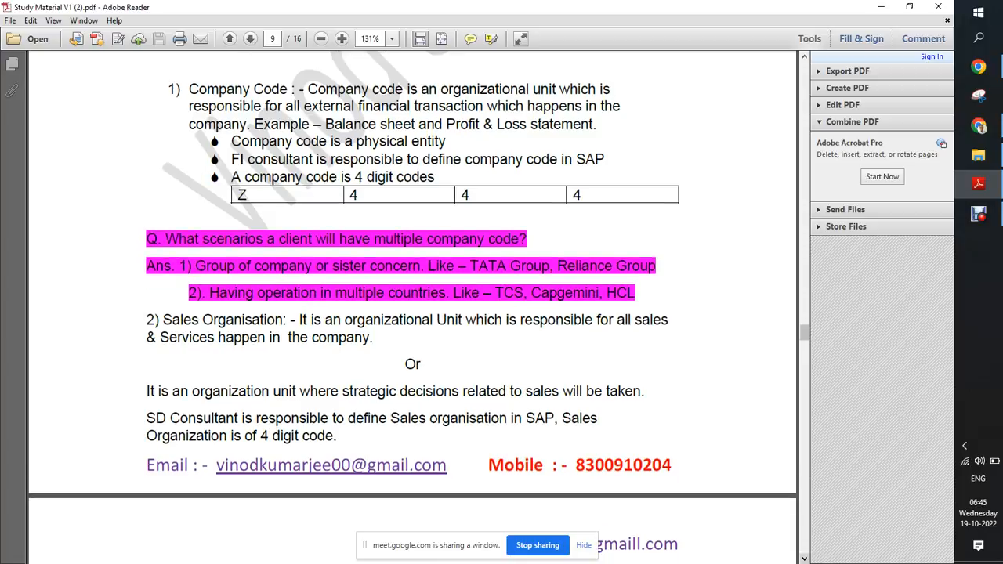
scroll(412, 307, "down", 1)
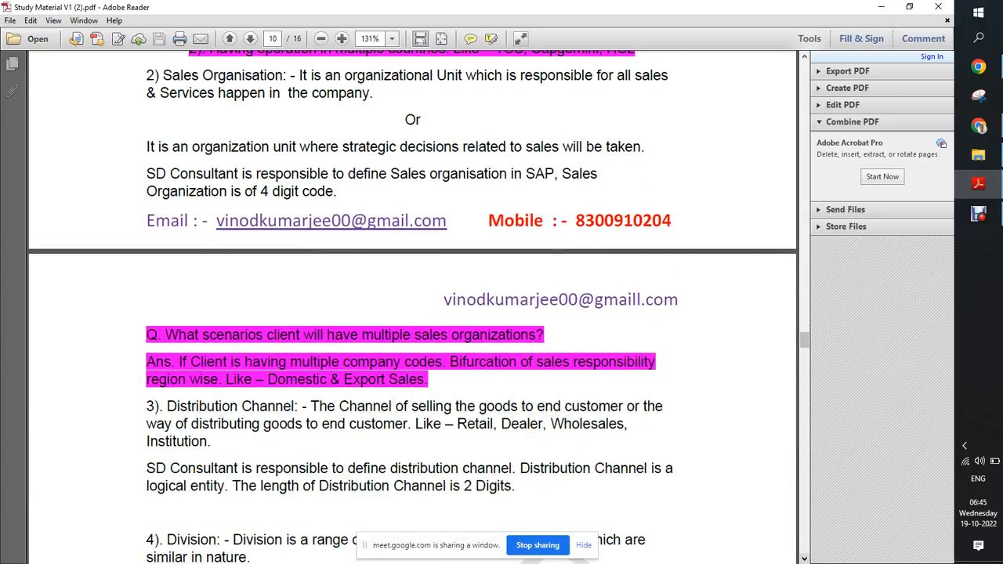
scroll(412, 307, "down", 3)
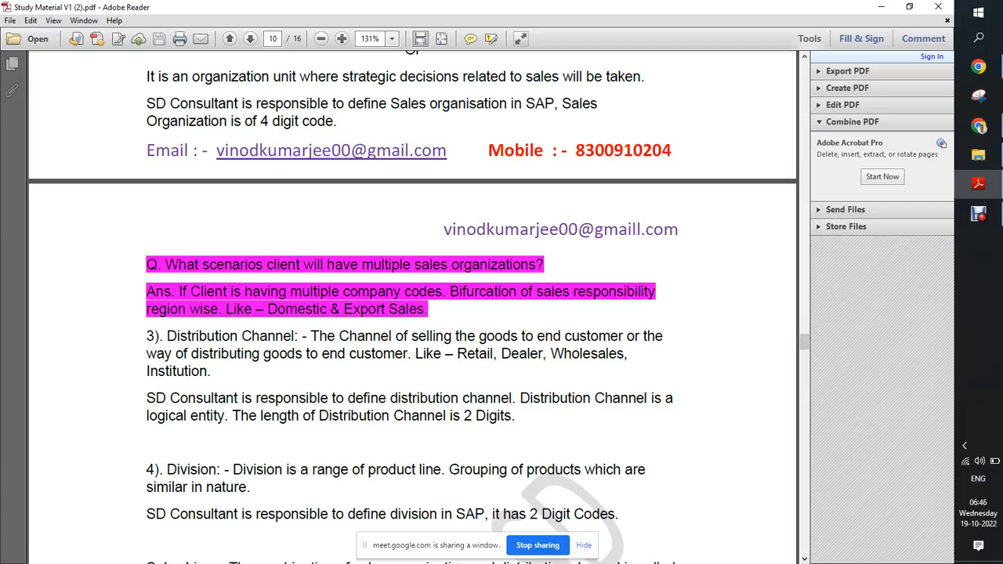
left_click(979, 213)
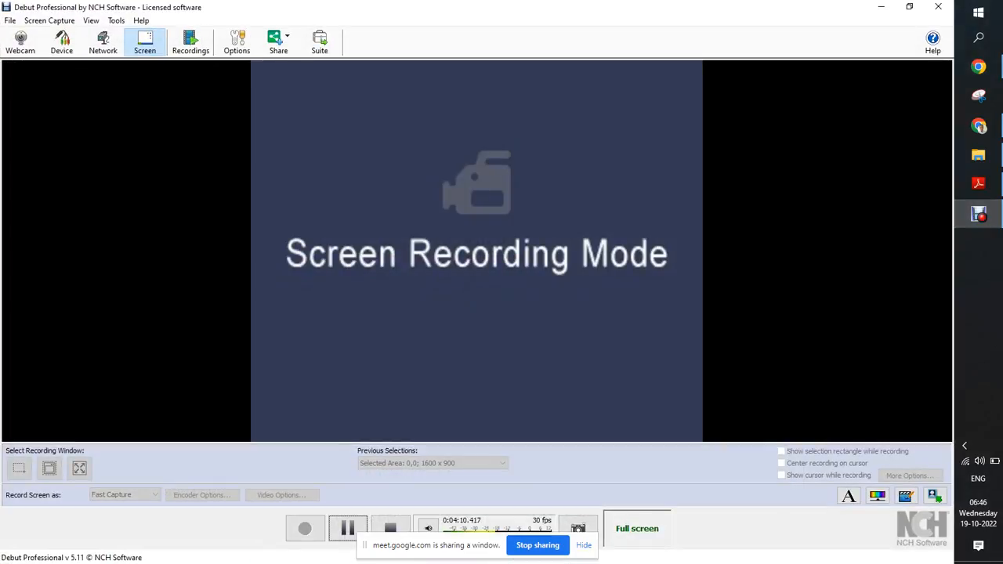
left_click(347, 528)
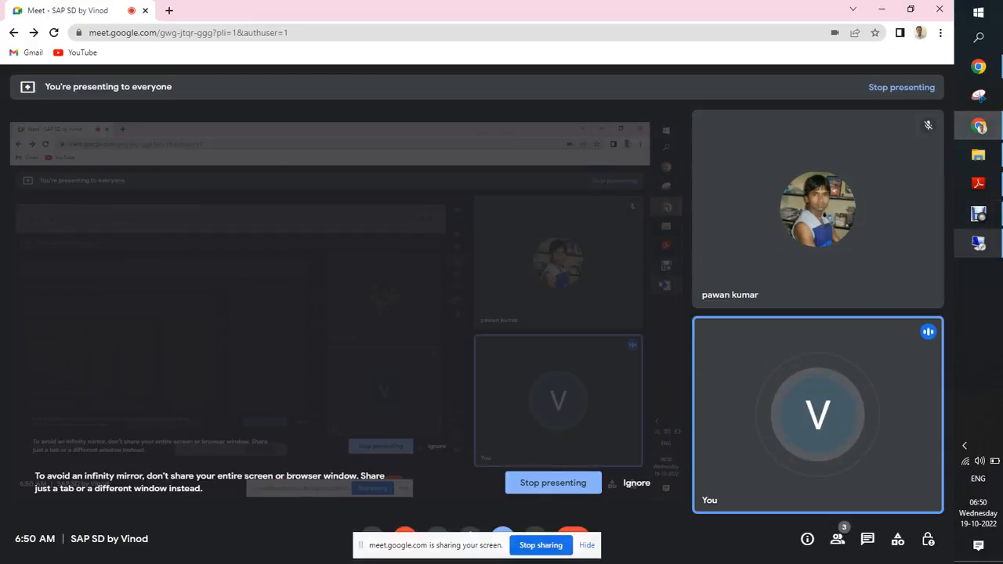
Step: Switch to the remote desktop and bring up the SAP session showing the internal trading partners table
left_click(978, 244)
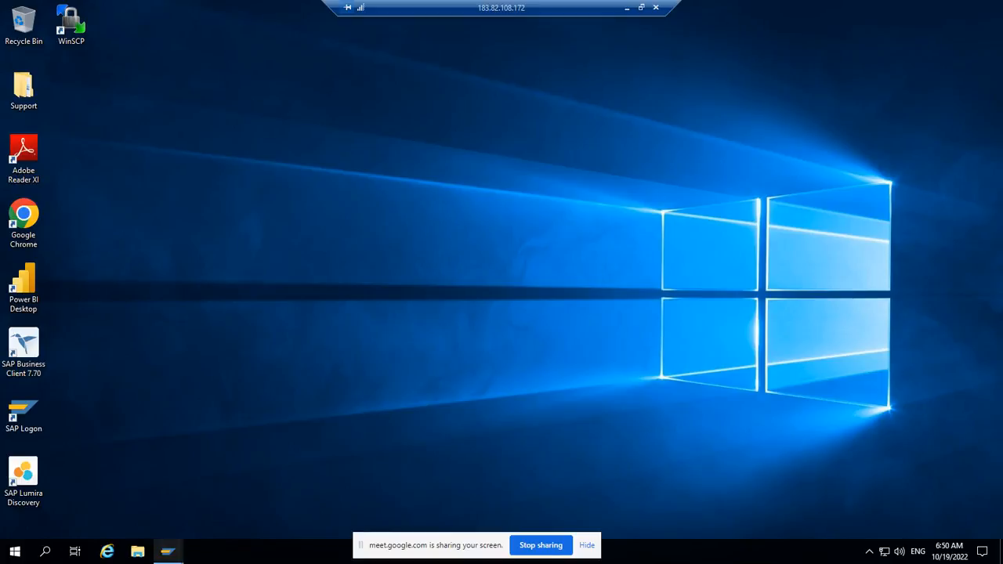
left_click(167, 552)
left_click(208, 496)
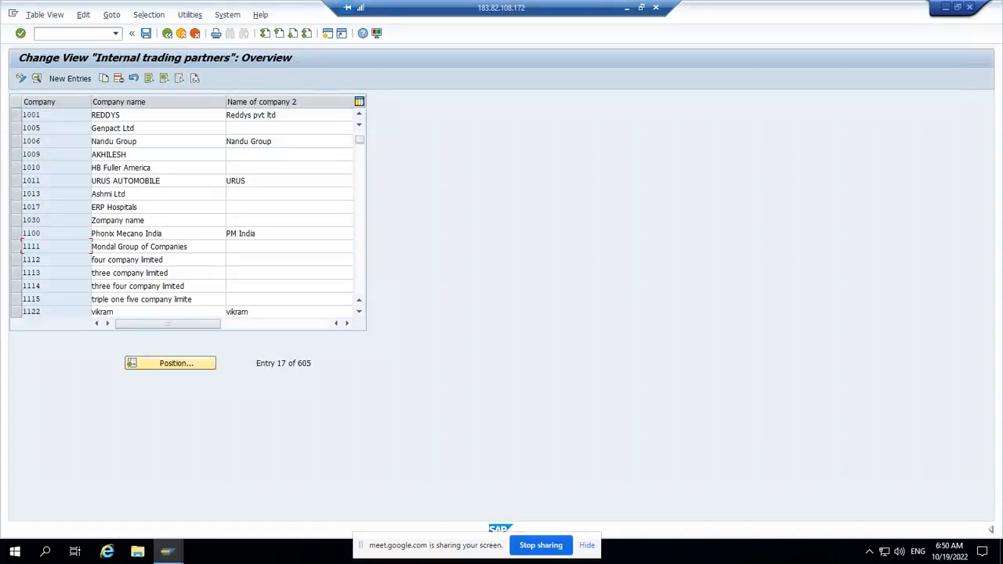
Step: Exit from the internal trading partners table to the SAP Easy Access screen, declining to log off
left_click(181, 33)
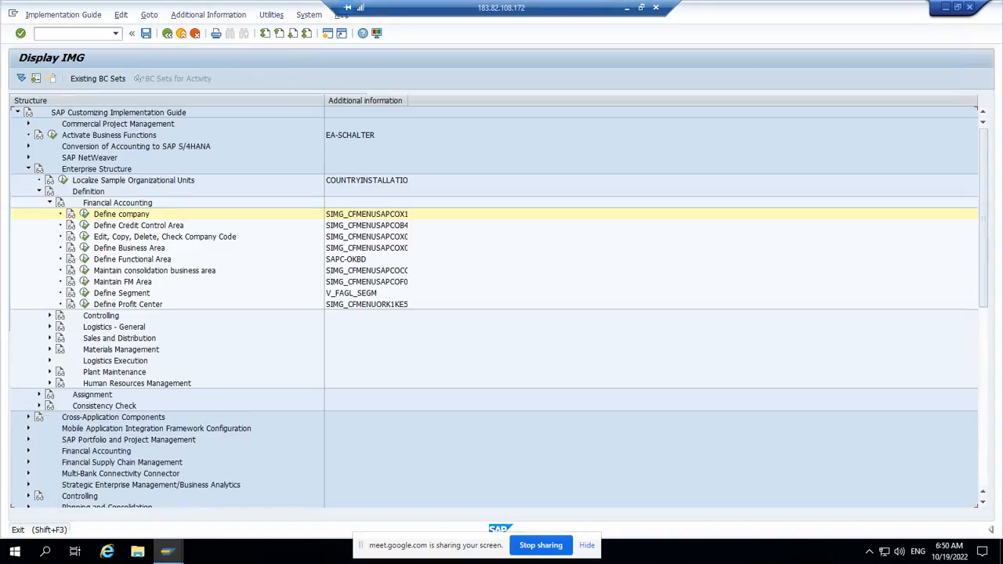
left_click(181, 33)
left_click(181, 32)
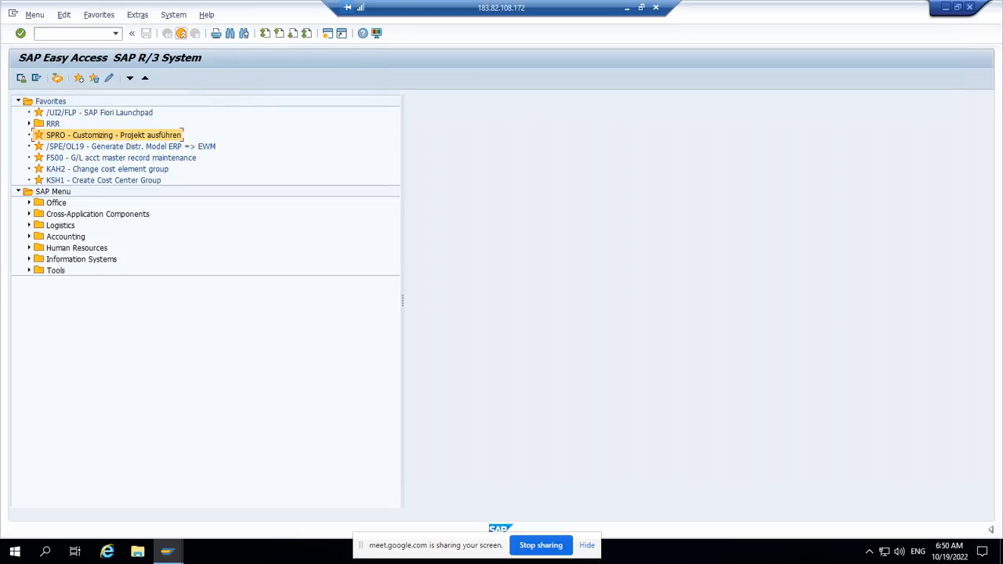
left_click(181, 33)
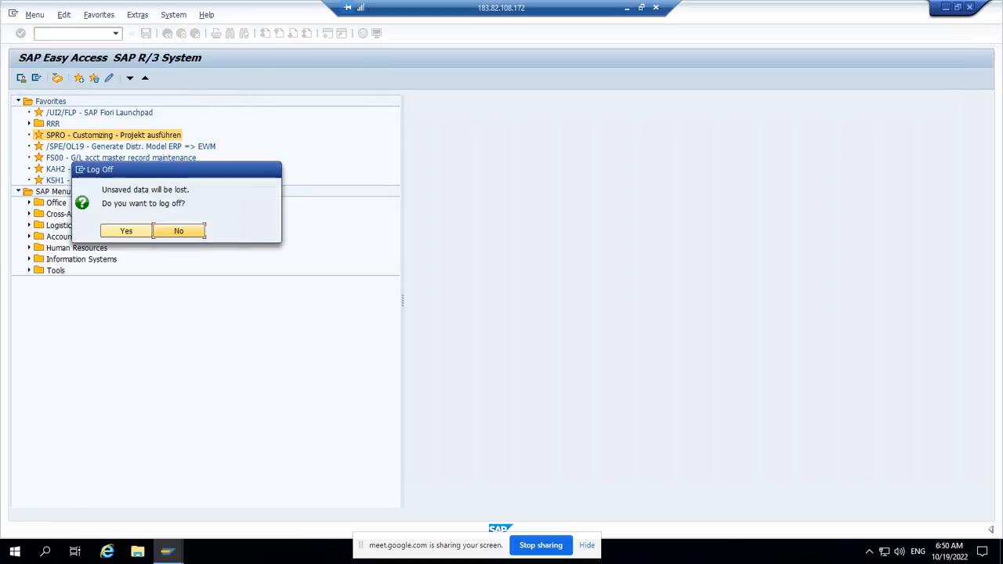
key("Return")
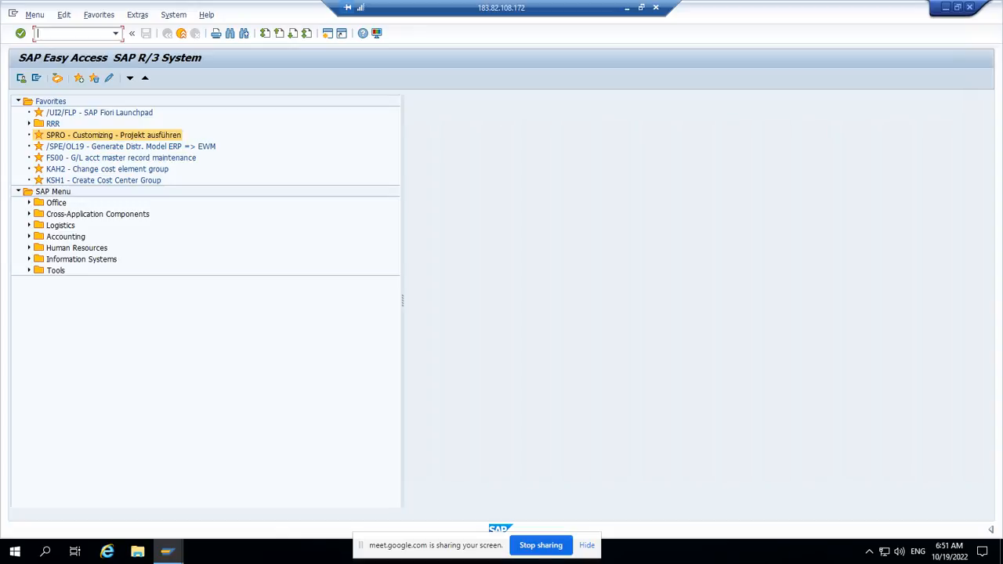
Step: Run transaction spro and display the SAP Reference IMG
type("spro")
key("Return")
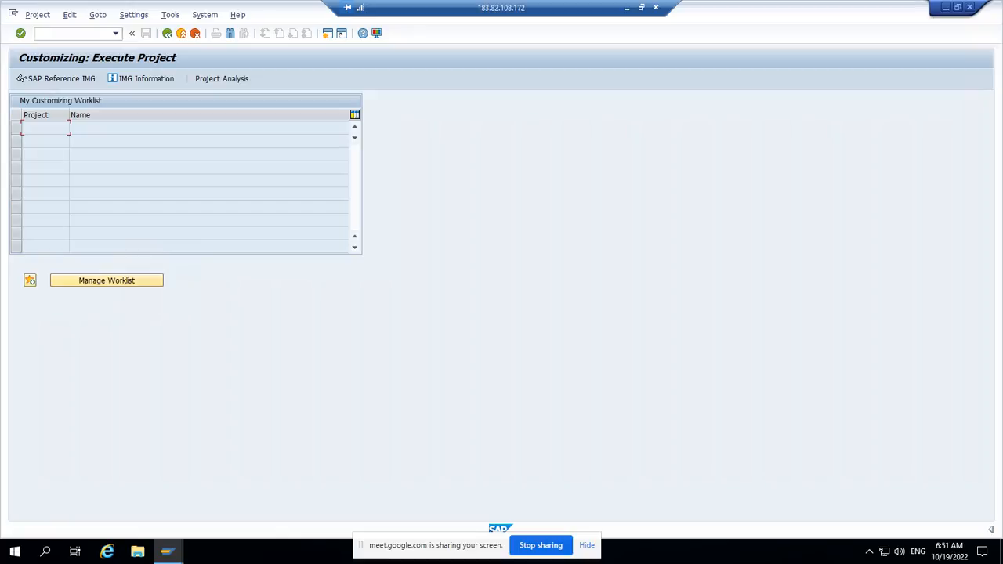
left_click(22, 79)
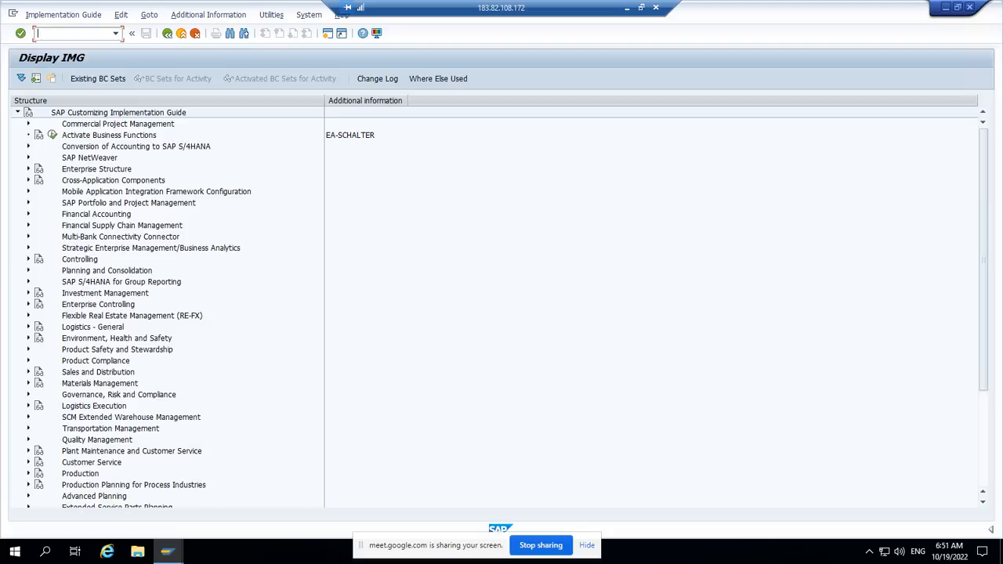
Step: Open Define company under Enterprise Structure, Definition, Financial Accounting, and highlight company code 1111 in the list
left_click(28, 169)
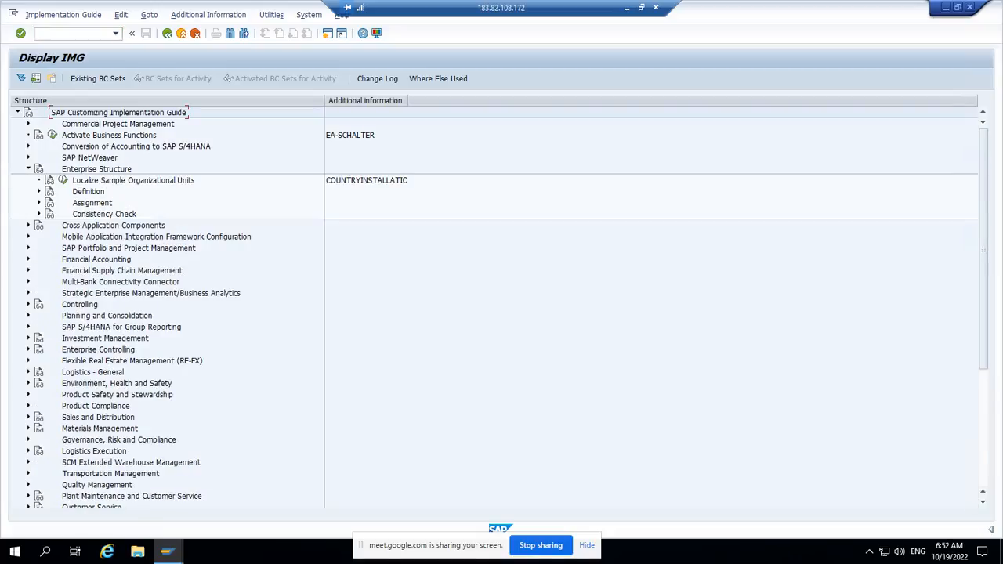
left_click(39, 192)
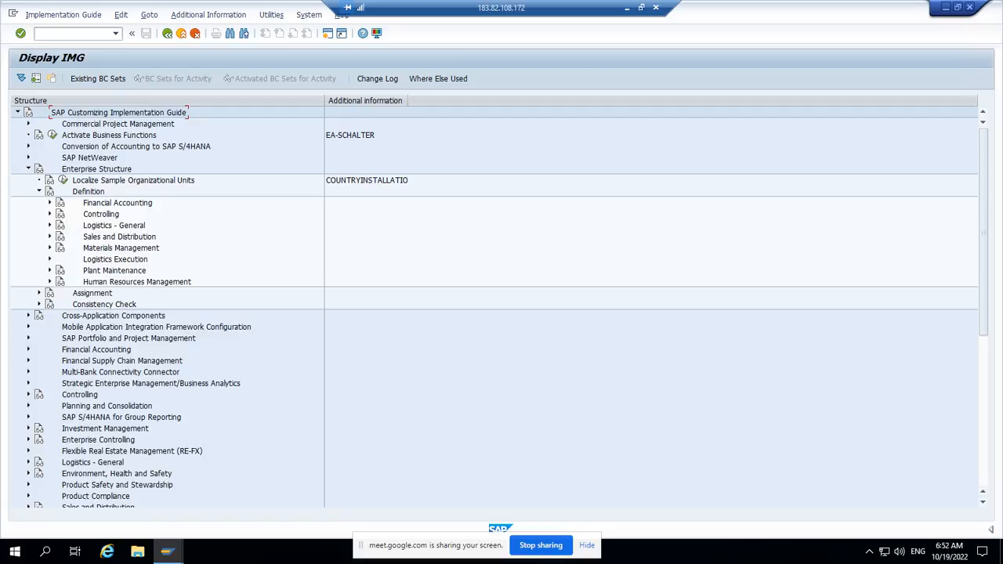
left_click(50, 203)
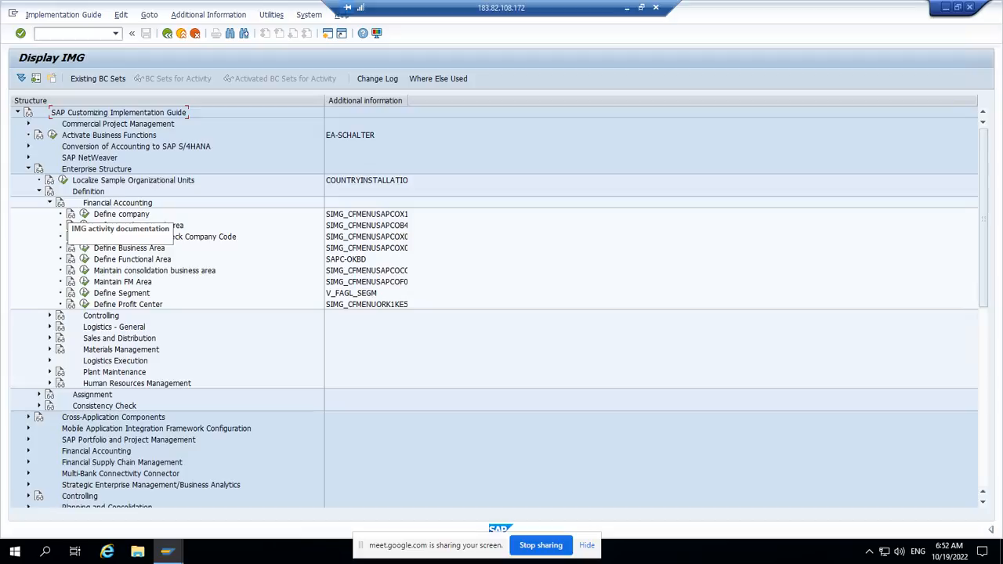
left_click(84, 214)
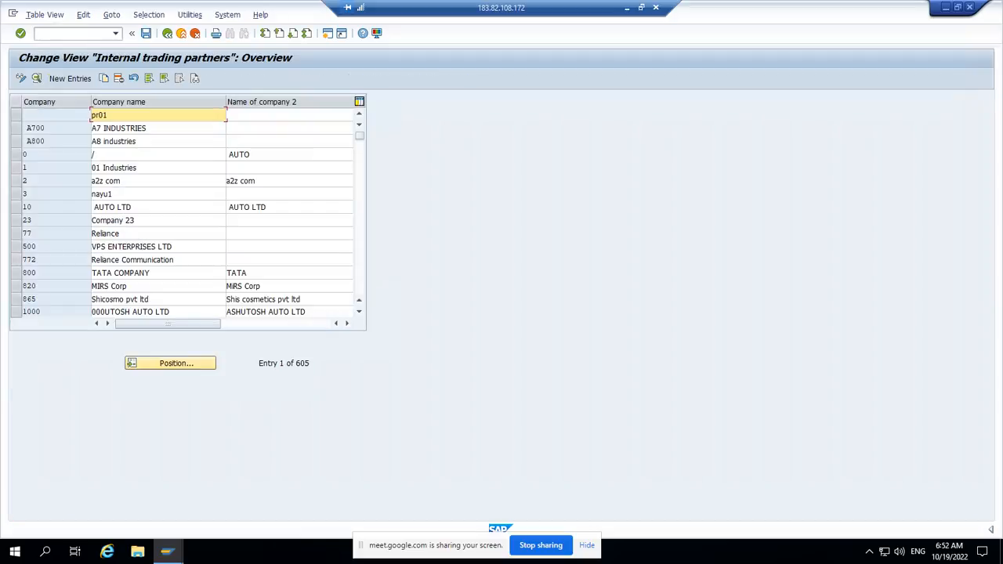
left_click(360, 228)
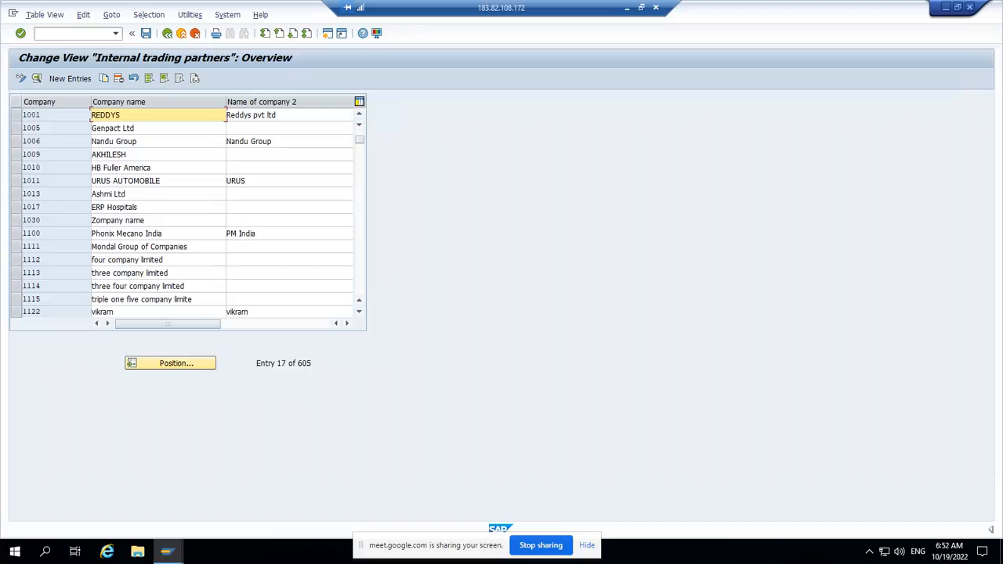
left_click_drag(42, 246, 22, 247)
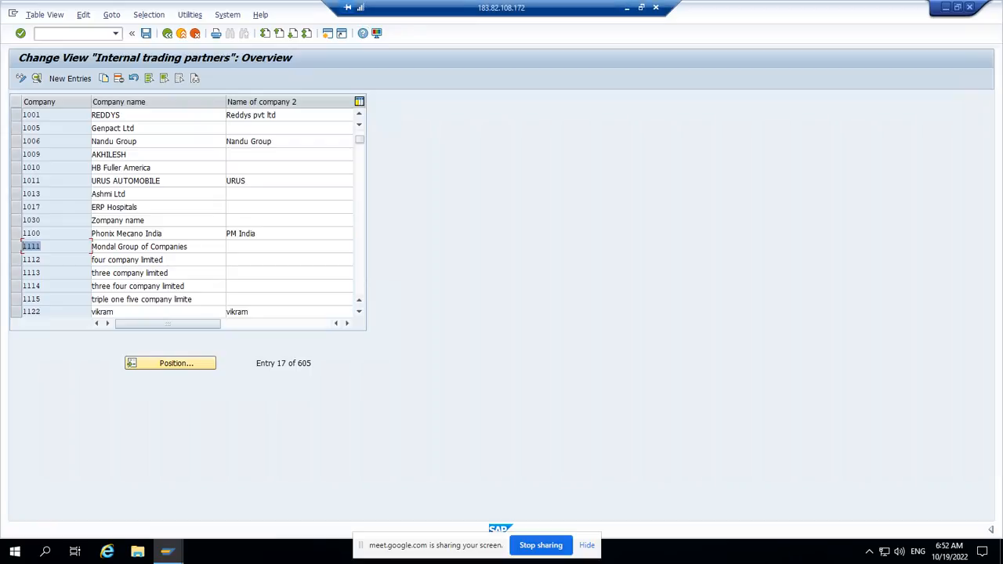
Step: Switch to the study material in Adobe Reader and review the Company Code section on page 9
left_click(627, 8)
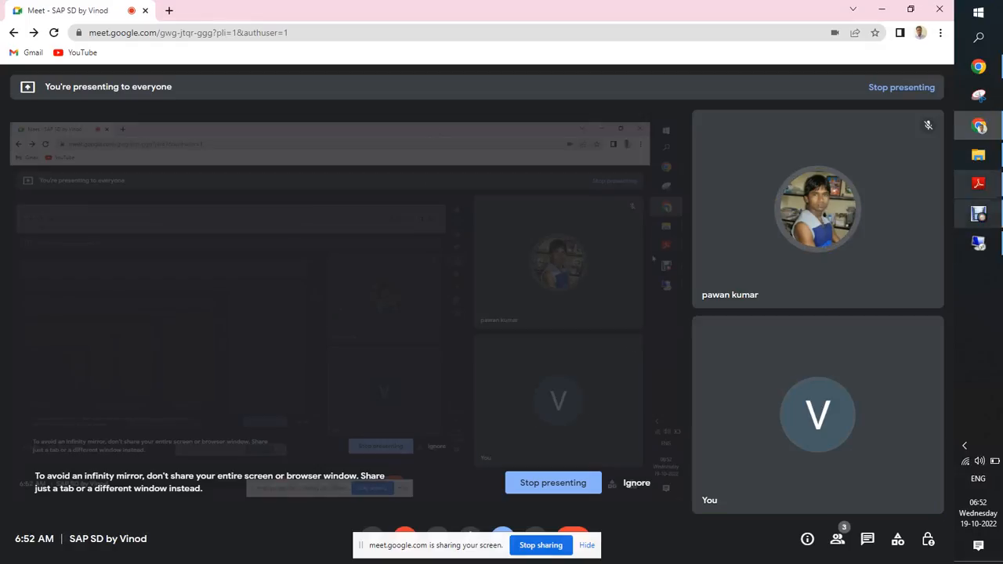
left_click(978, 183)
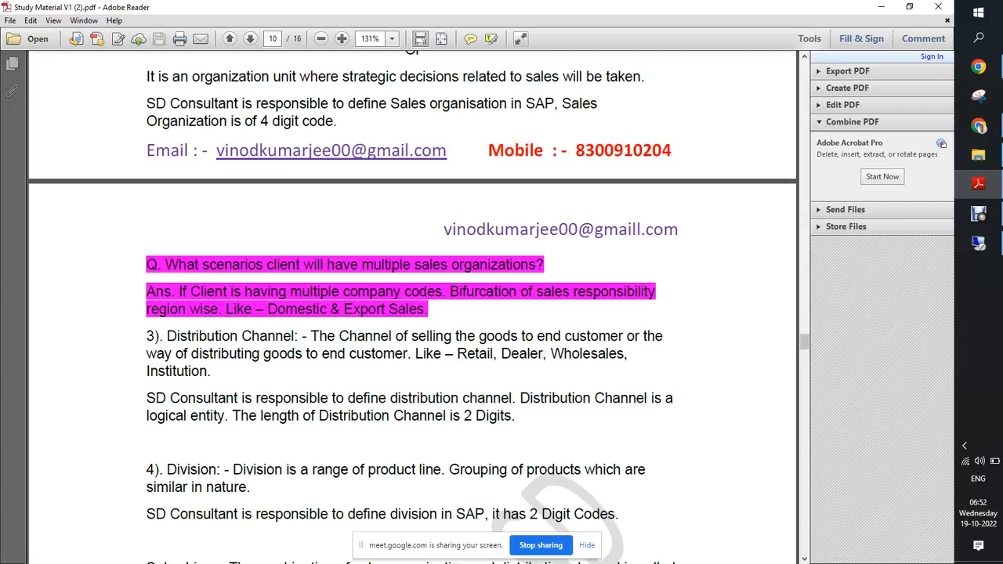
scroll(412, 306, "up", 3)
scroll(413, 306, "up", 5)
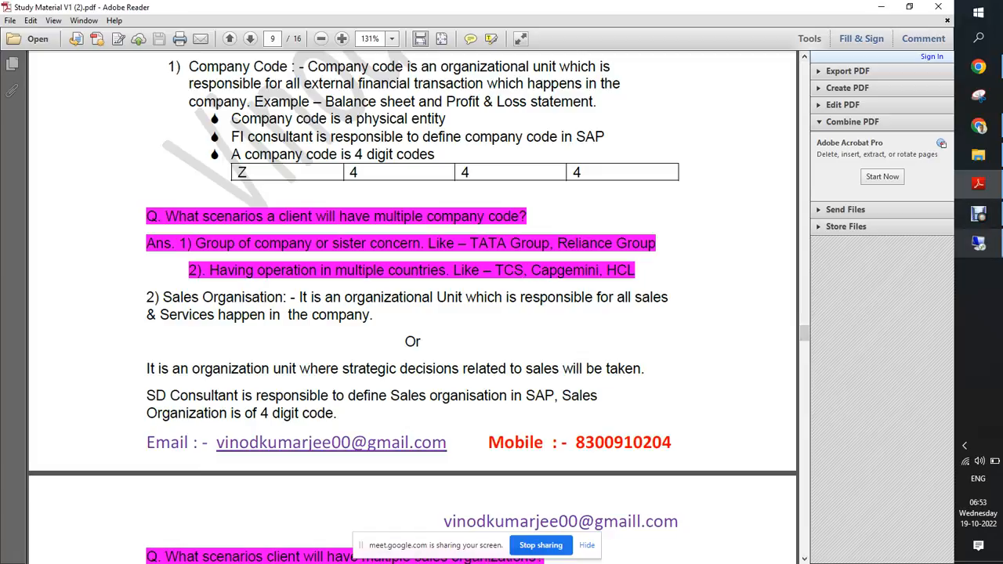
Step: Switch back to the remote SAP session, leave the company table and collapse the Financial Accounting node
left_click(977, 243)
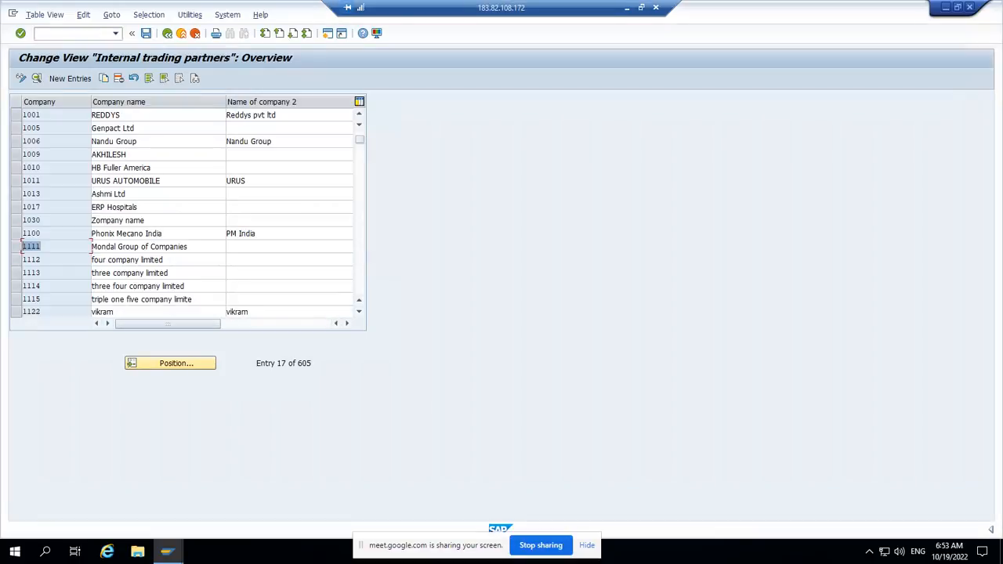
left_click(167, 33)
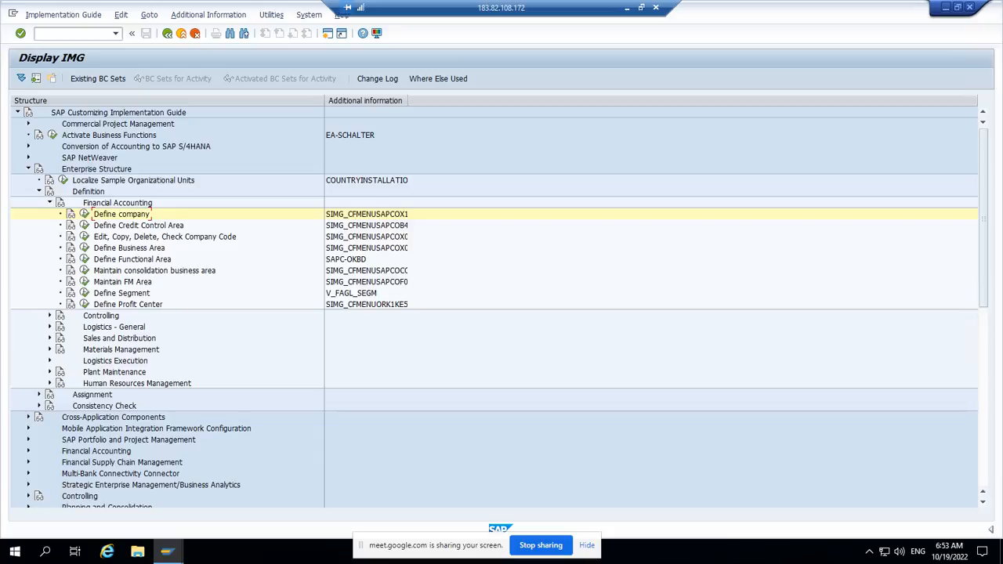
left_click(49, 203)
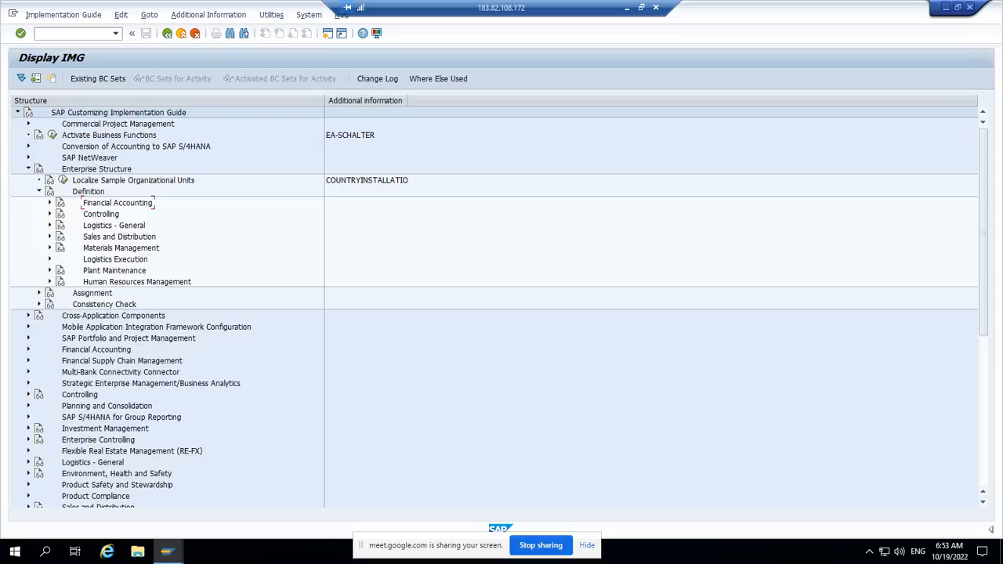
Step: View the Define Sales Organization table under Definition, Sales and Distribution, then return to the IMG and collapse that node
left_click(50, 236)
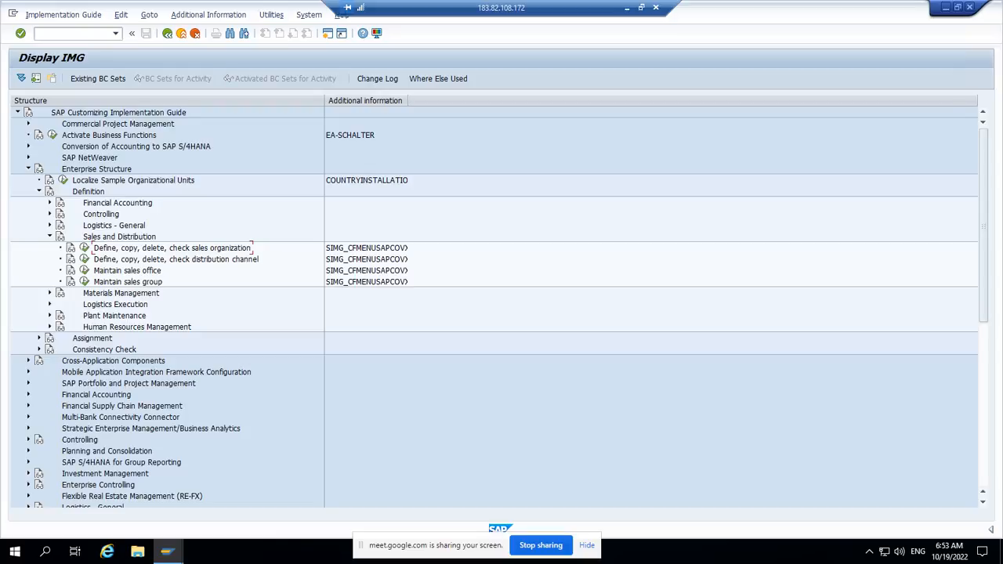
left_click(84, 247)
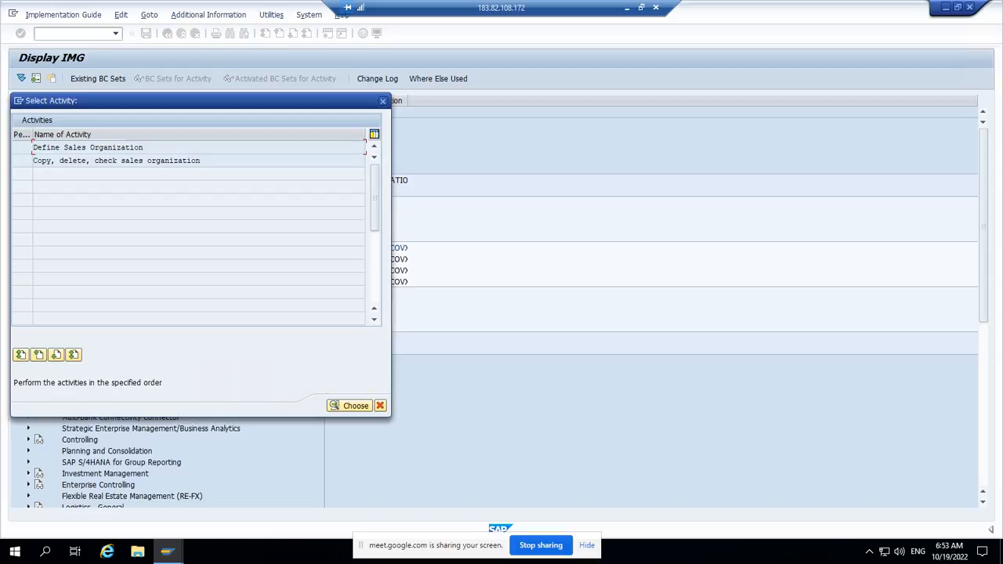
key("Return")
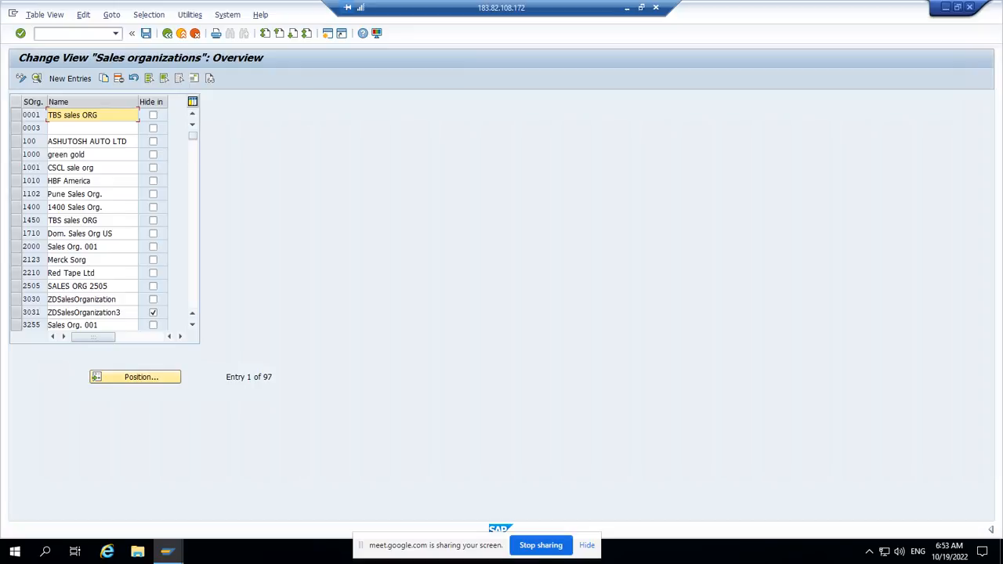
left_click(92, 259)
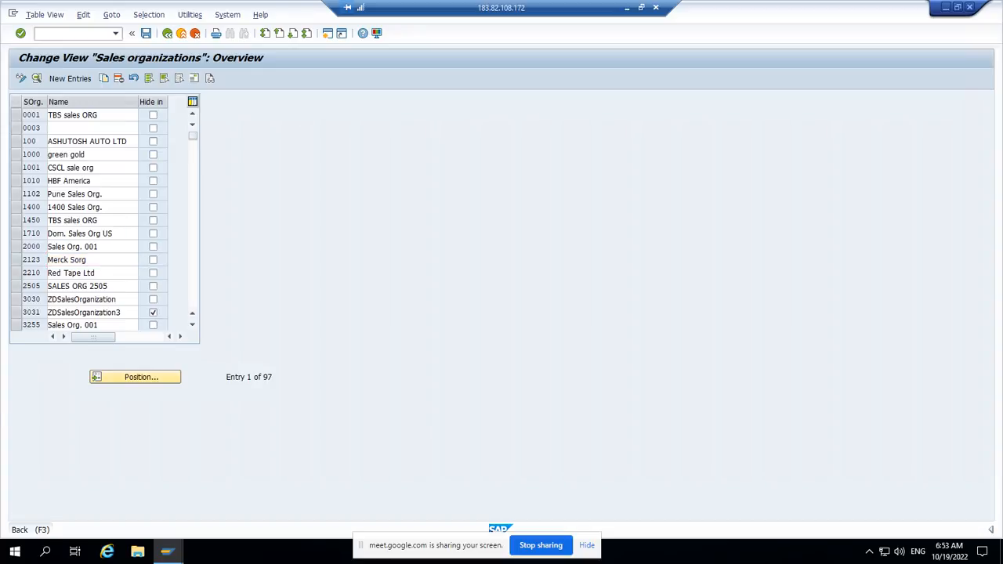
left_click(167, 32)
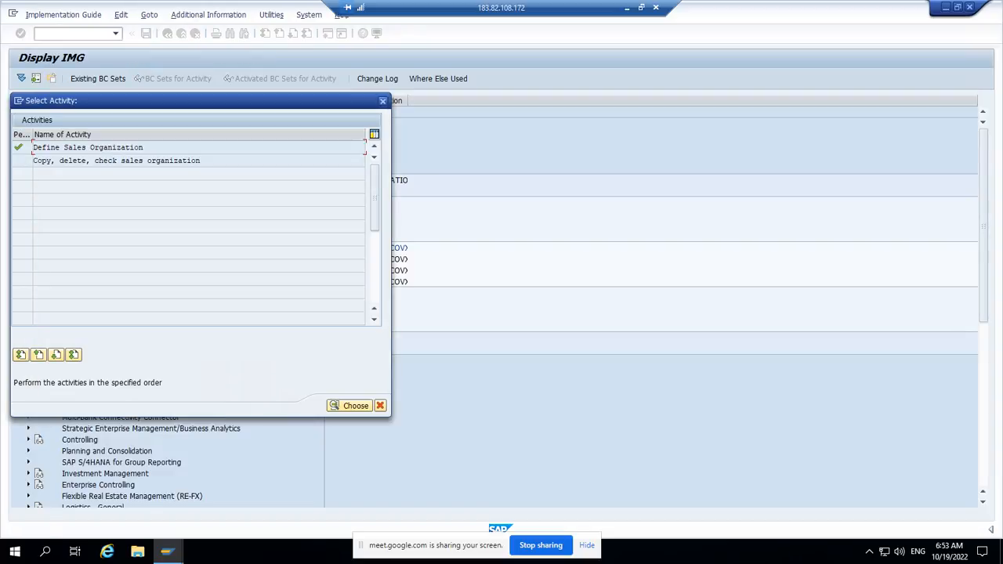
left_click(382, 100)
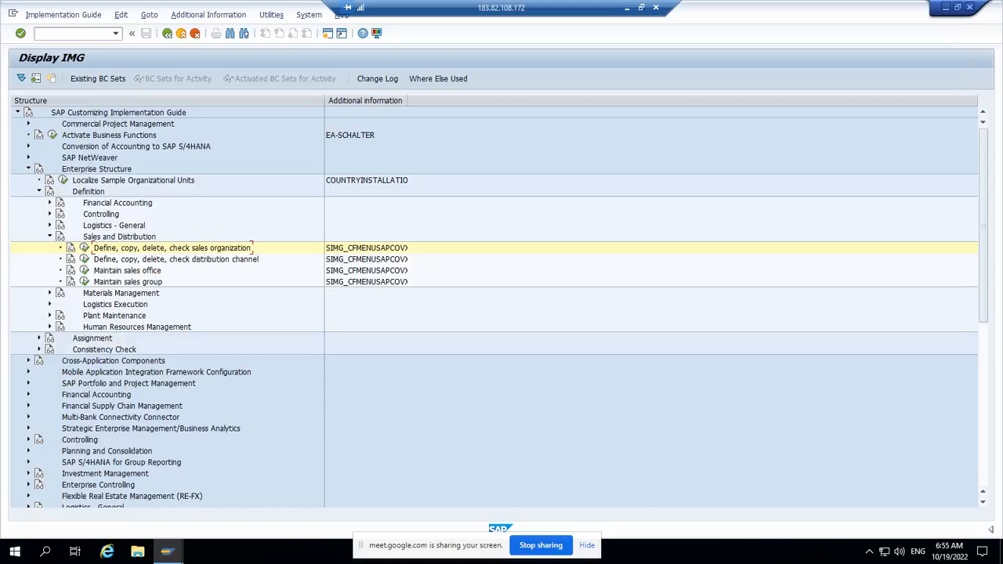
left_click(49, 236)
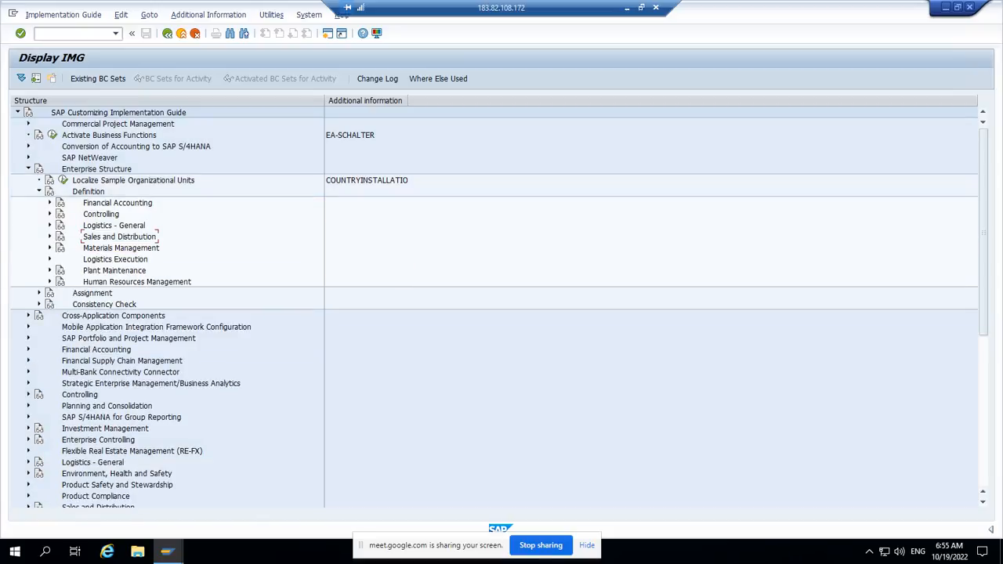
Step: View the Define company table under Definition, Financial Accounting, and return to the IMG structure
left_click(49, 202)
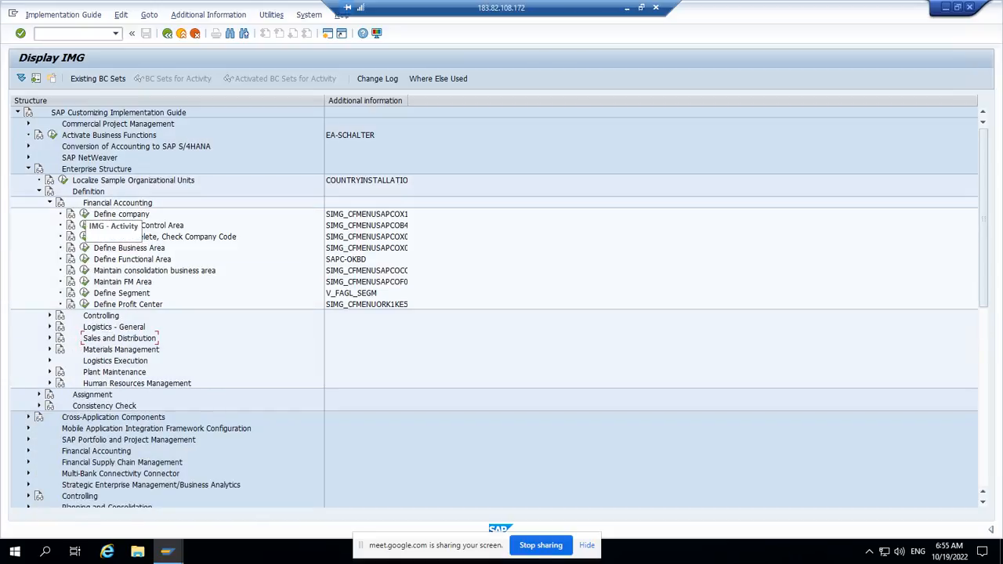
left_click(84, 214)
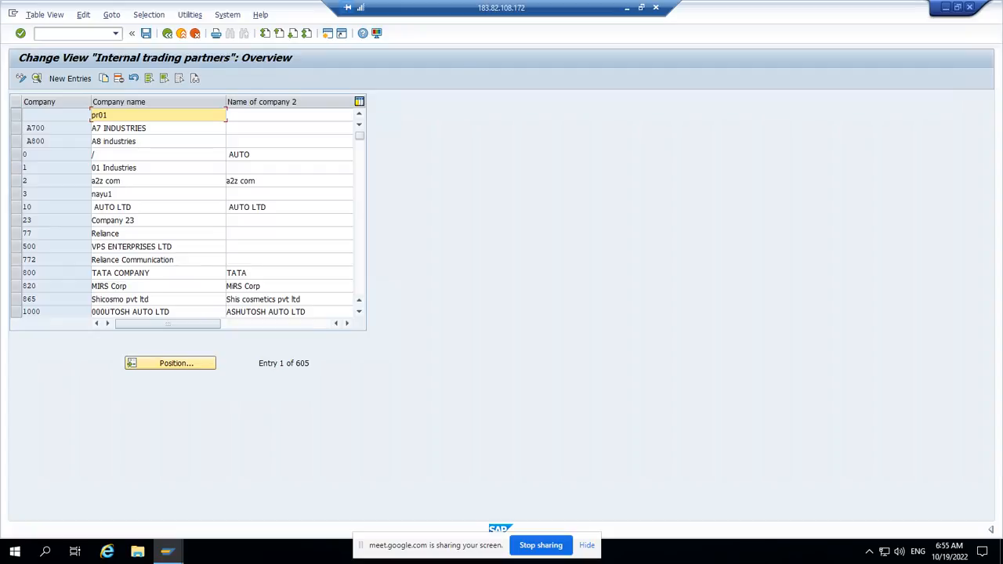
left_click(167, 32)
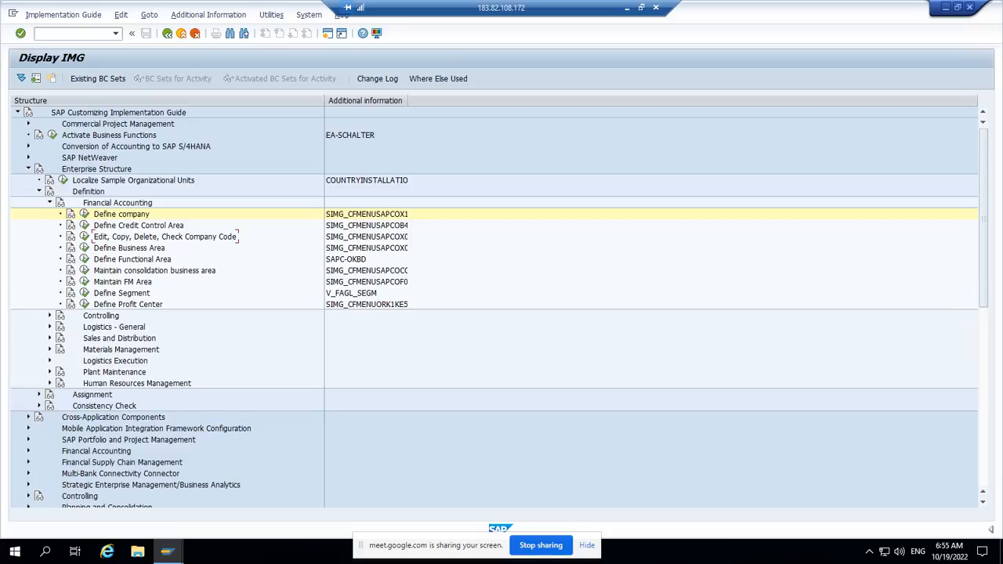
Step: View the Copy, delete, check company code activity, then open the Edit Company Code Data table
left_click(84, 236)
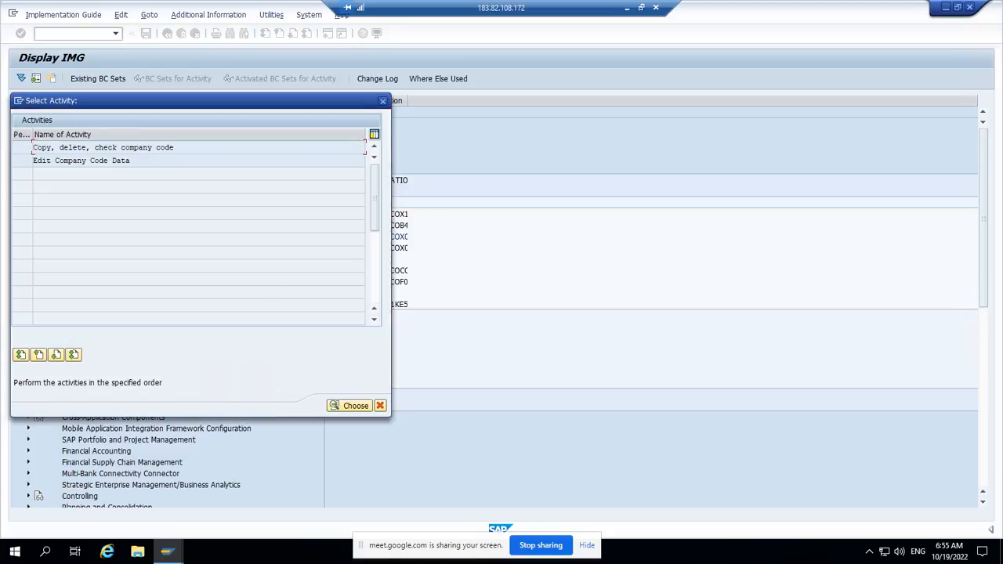
key("Return")
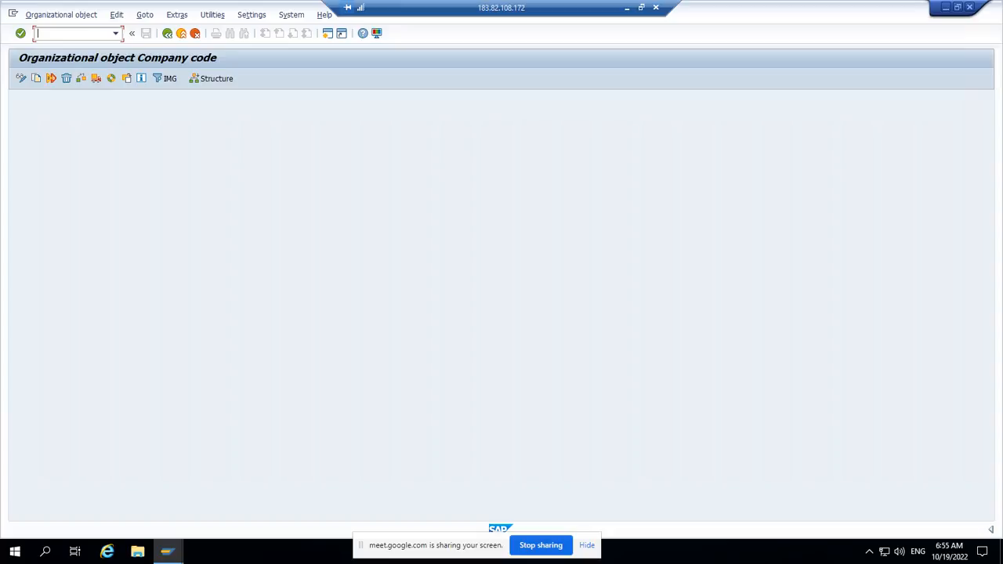
left_click(167, 33)
double_click(86, 159)
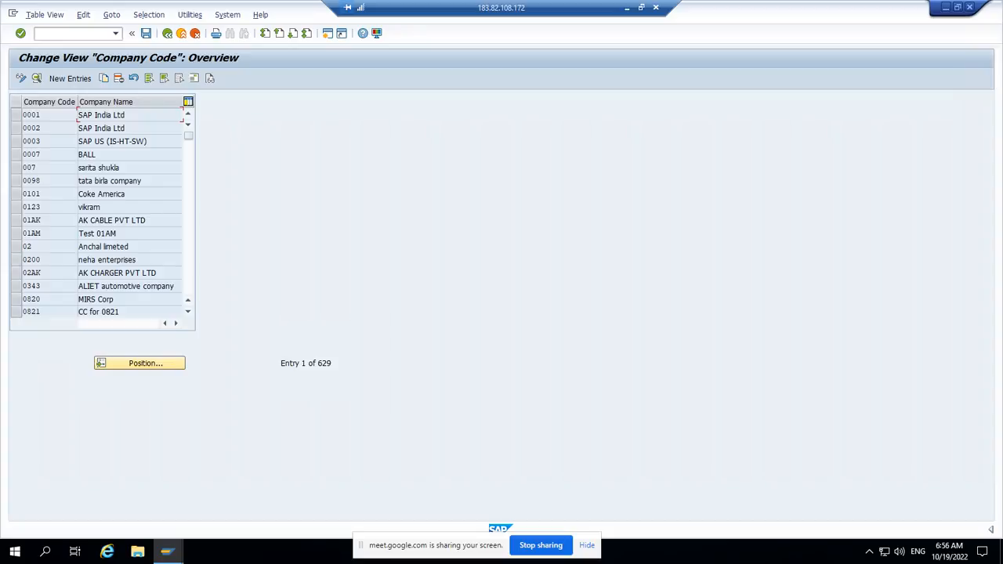
left_click(69, 78)
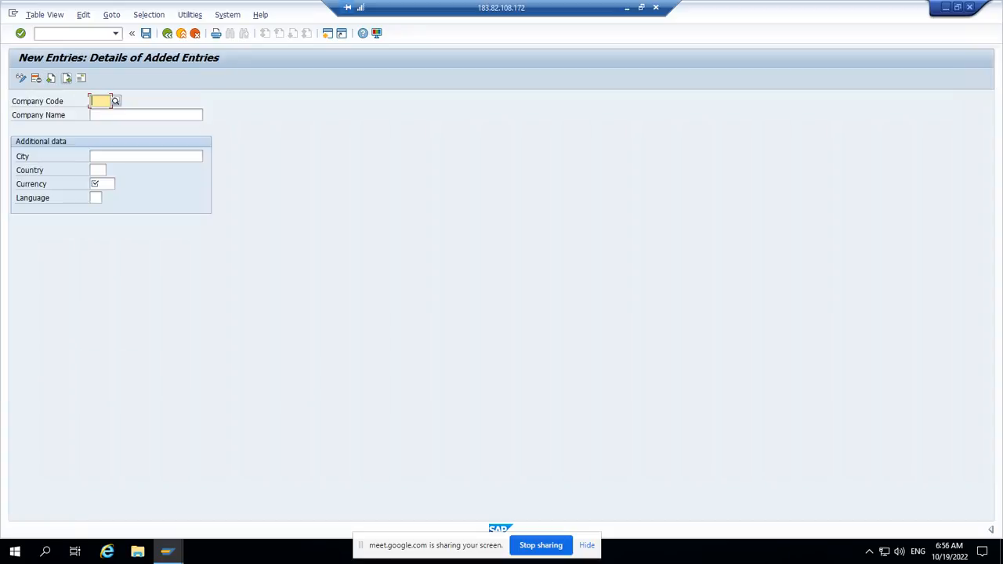
type("z5")
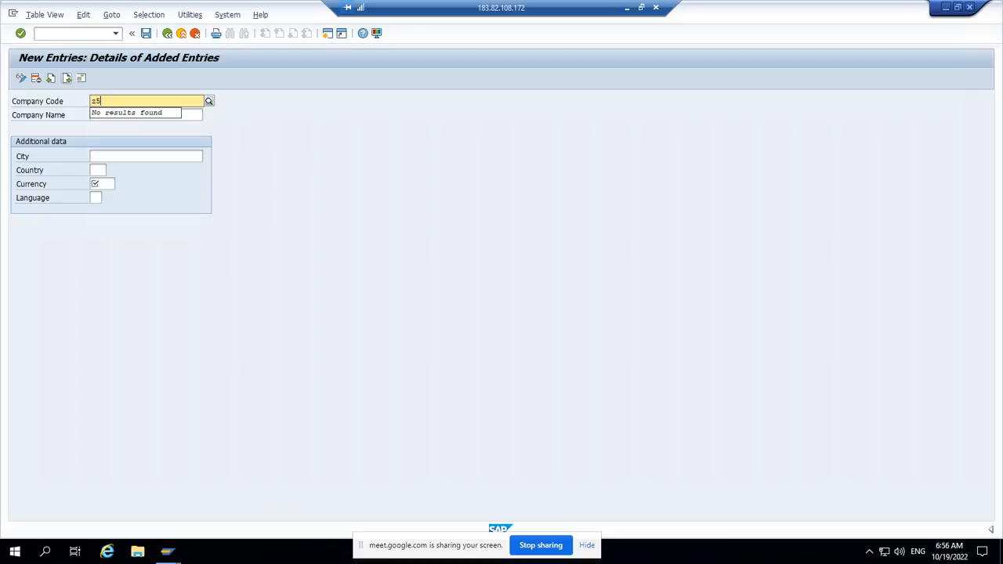
type("000")
left_click(146, 115)
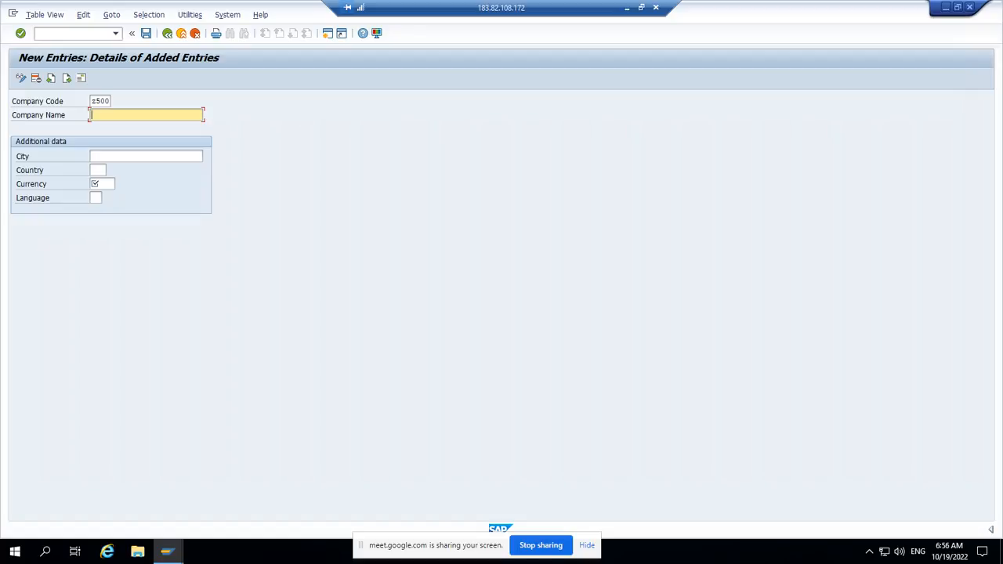
left_click(181, 34)
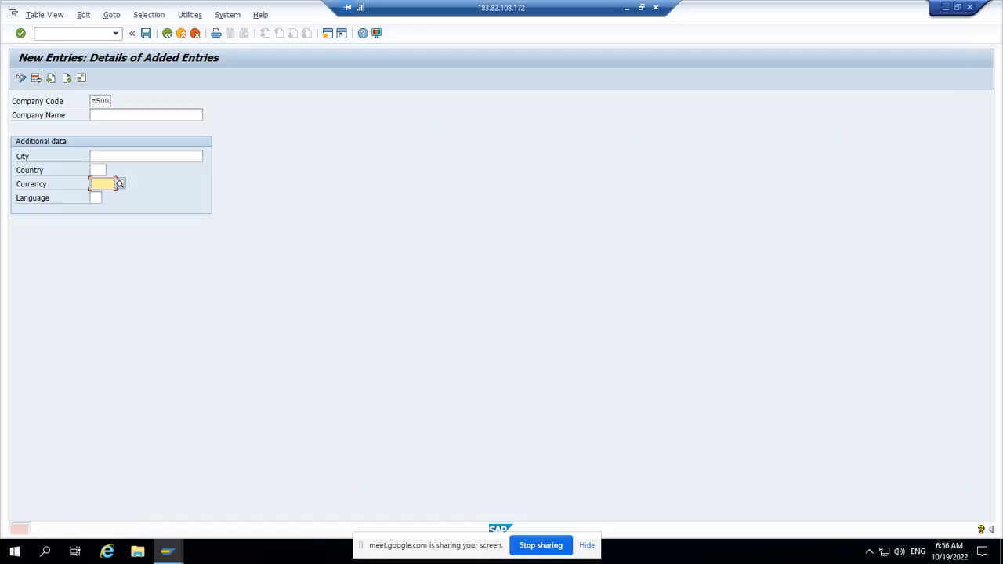
left_click(195, 33)
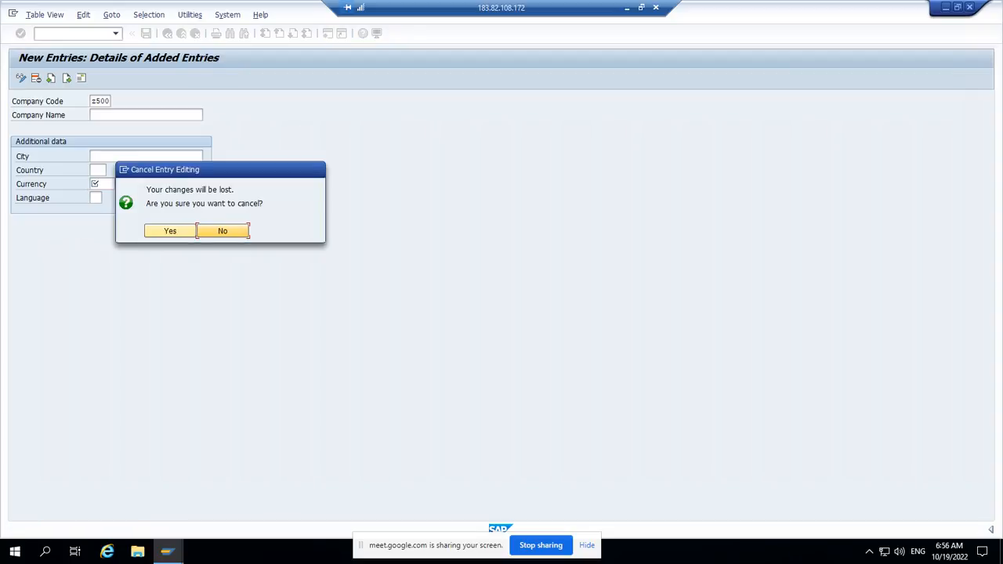
left_click(166, 230)
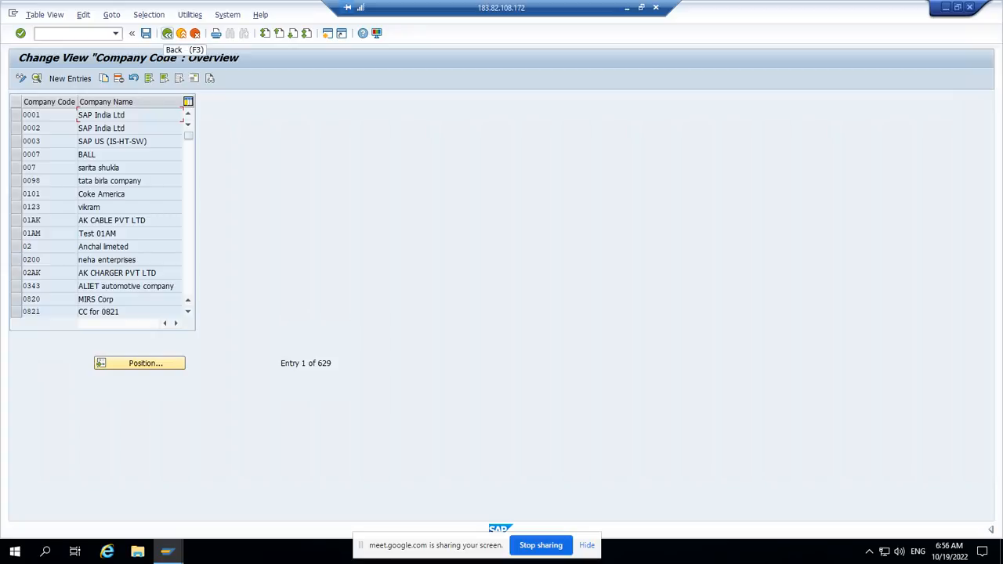
left_click(167, 34)
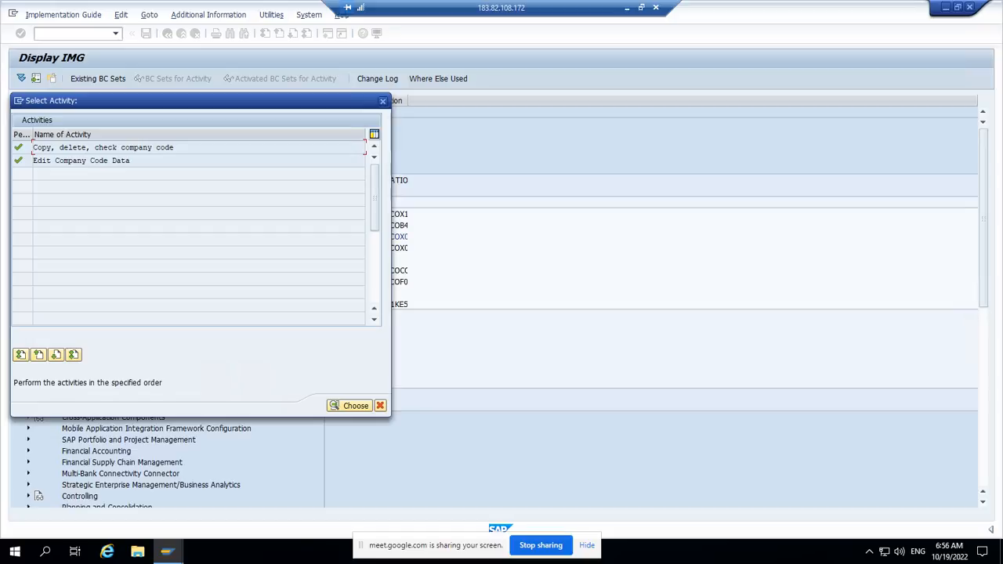
Step: Copy company code 0001 to Z555 through the Copy, delete, check company code activity
key("Return")
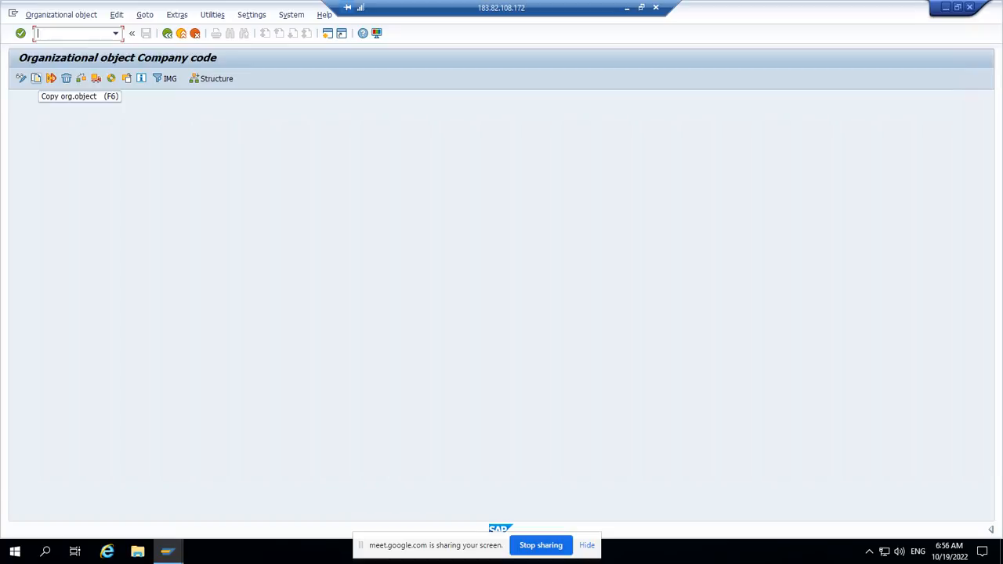
left_click(36, 78)
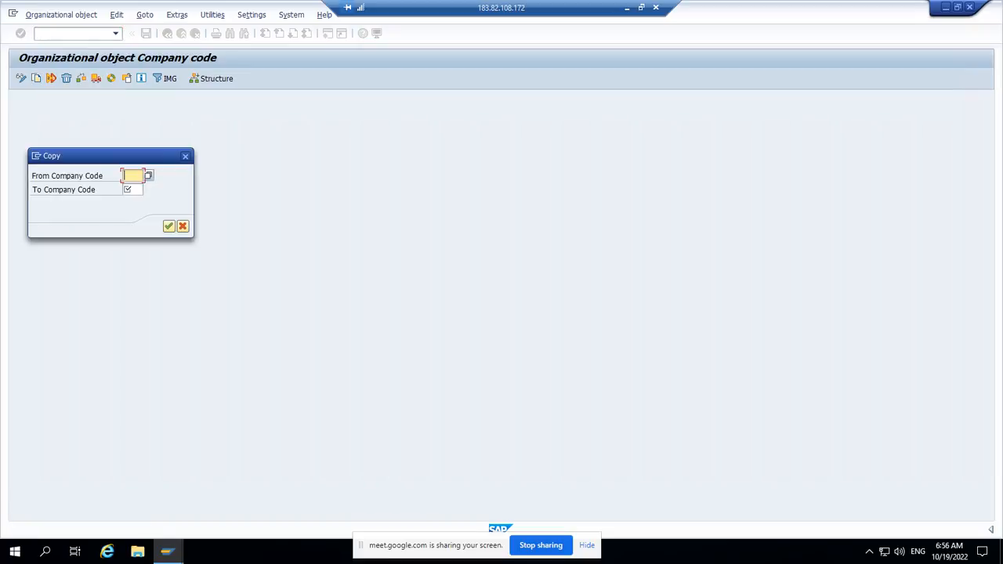
type("00011")
left_click(132, 189)
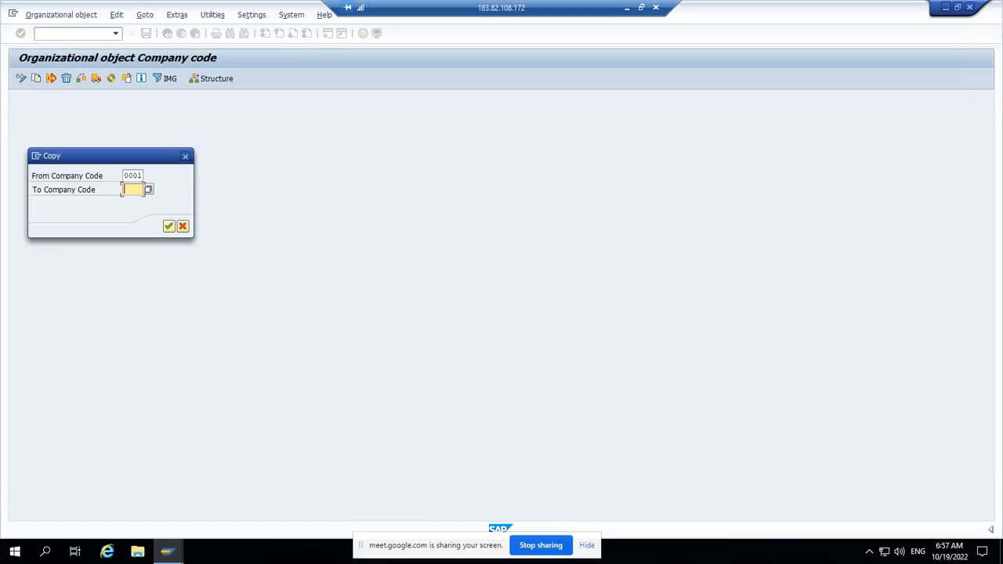
type("Z555")
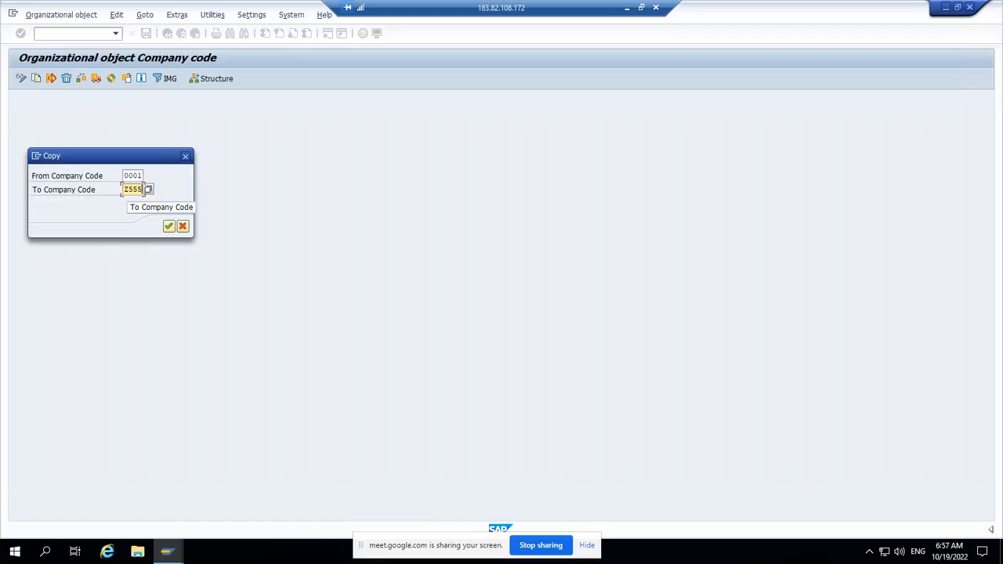
left_click(168, 226)
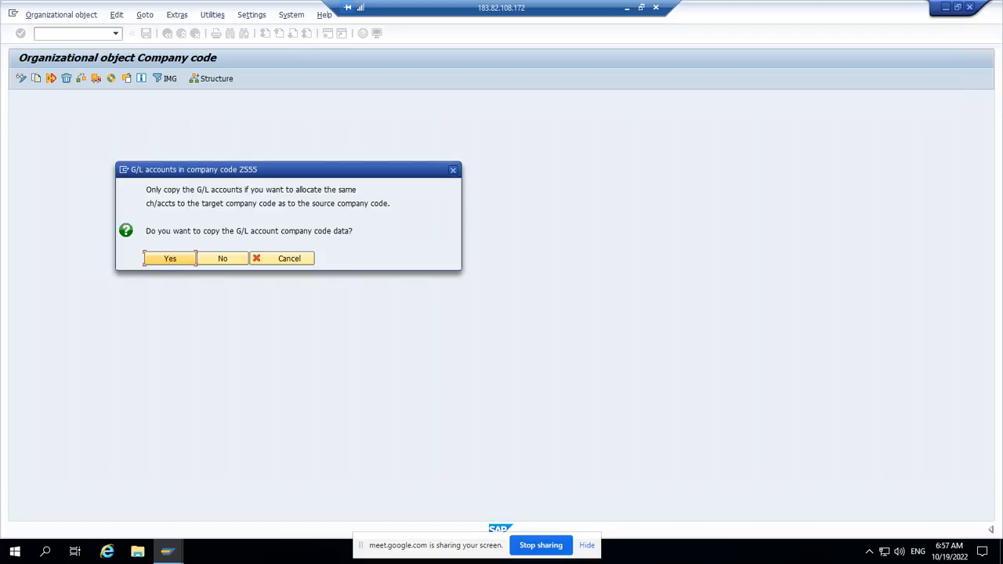
Step: Include the G/L account company code data in the copy and allocate INR as the target's local currency
key("Return")
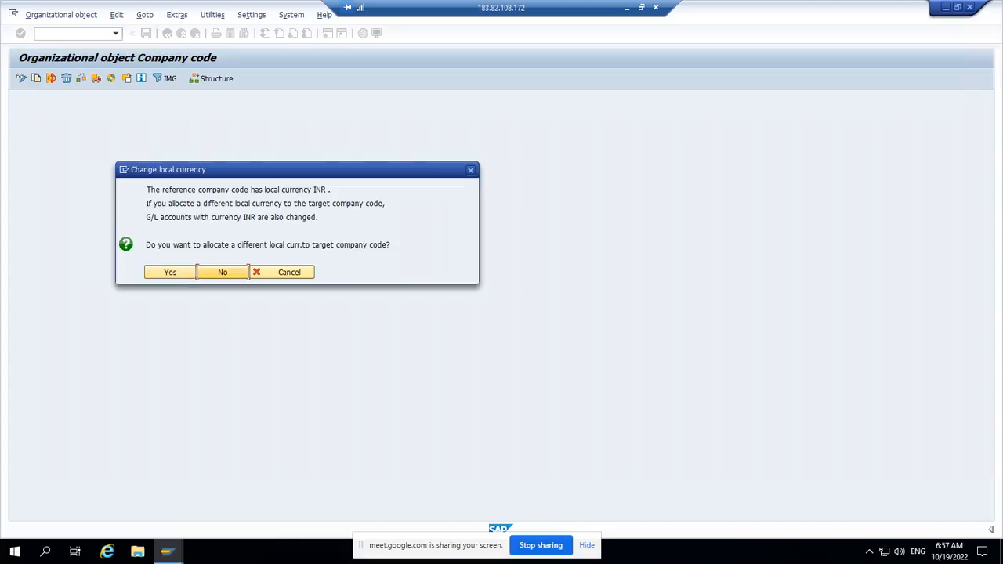
left_click(162, 272)
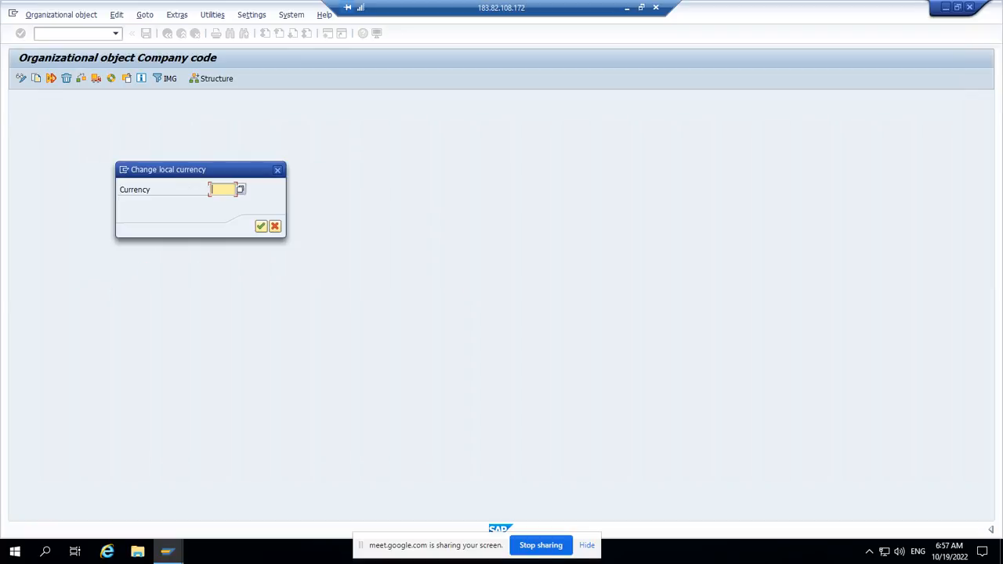
type("inr")
key("Return")
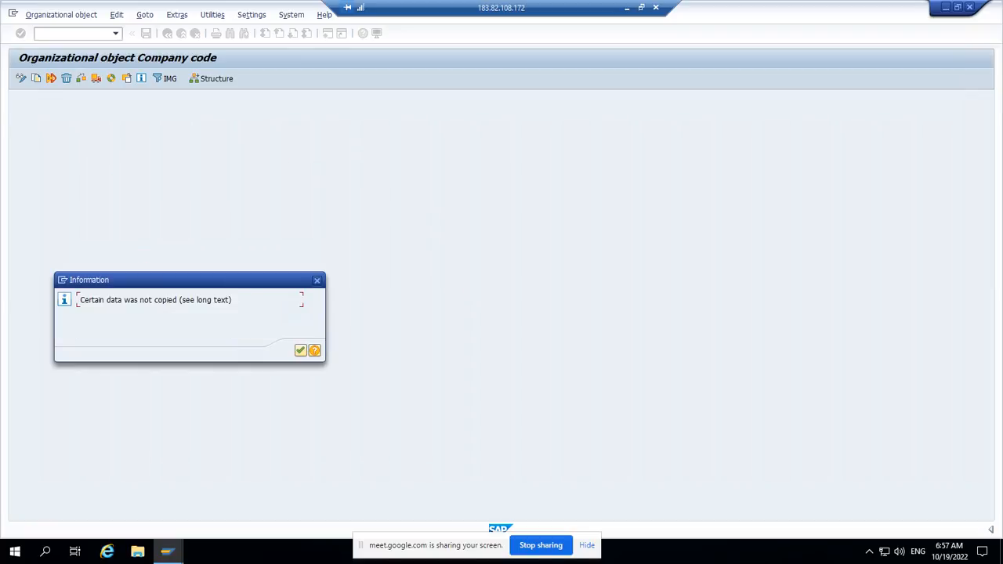
Step: Acknowledge the data copy and number range notices and agree to transport the number ranges
left_click(301, 350)
left_click(301, 351)
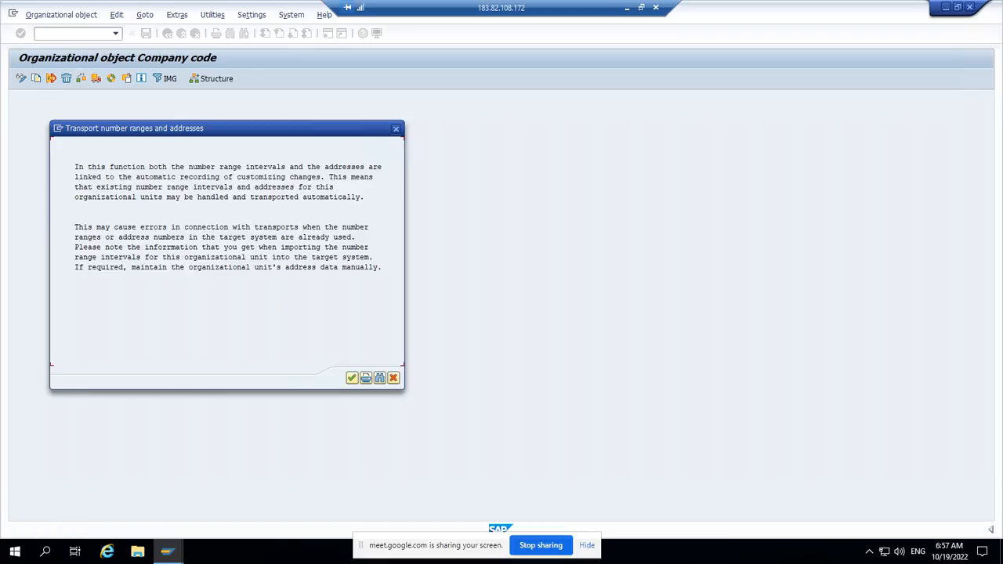
left_click(351, 378)
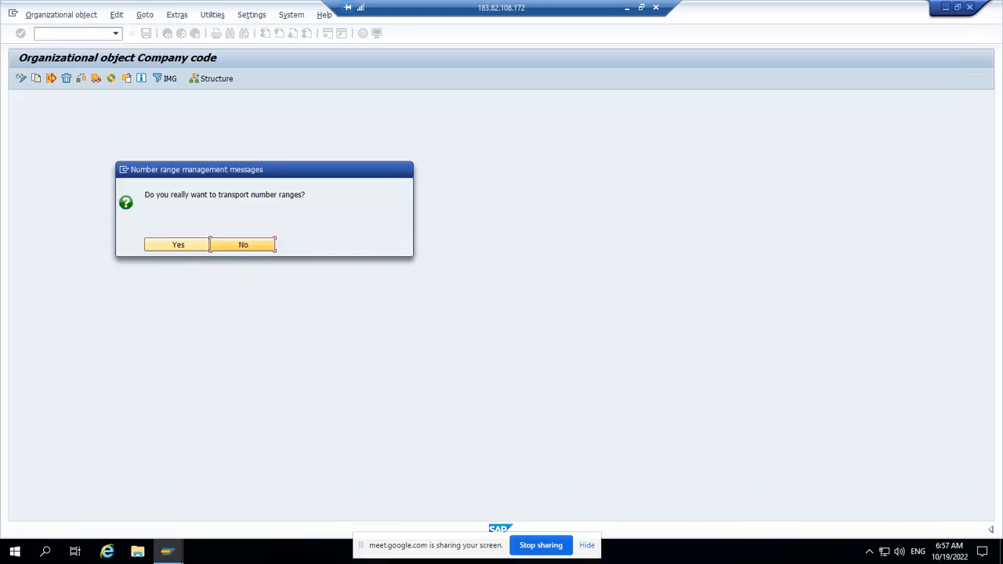
left_click(177, 244)
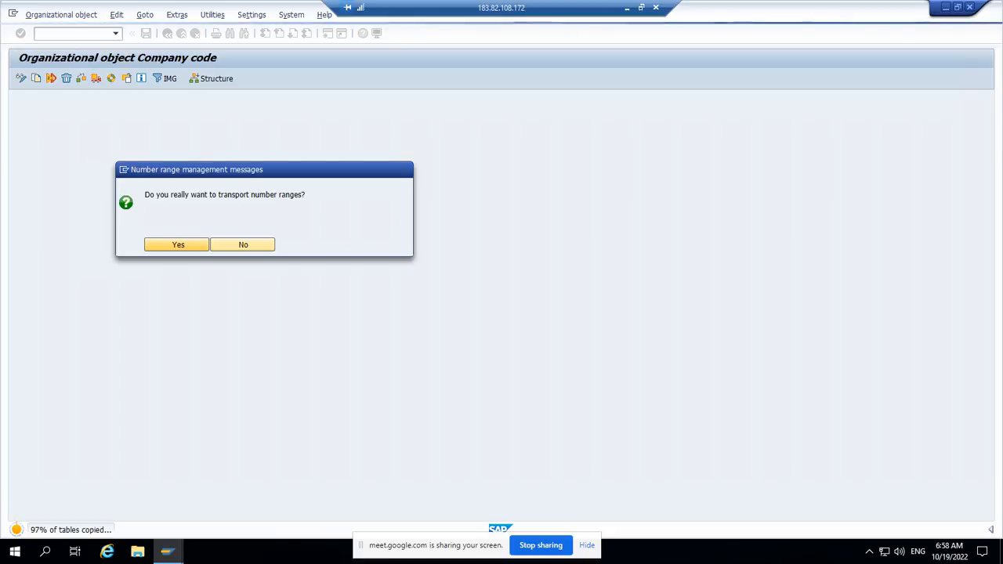
Step: Record the company code copy in customizing request S4HK903026 and accept the copy from 0001 to Z555
key("Return")
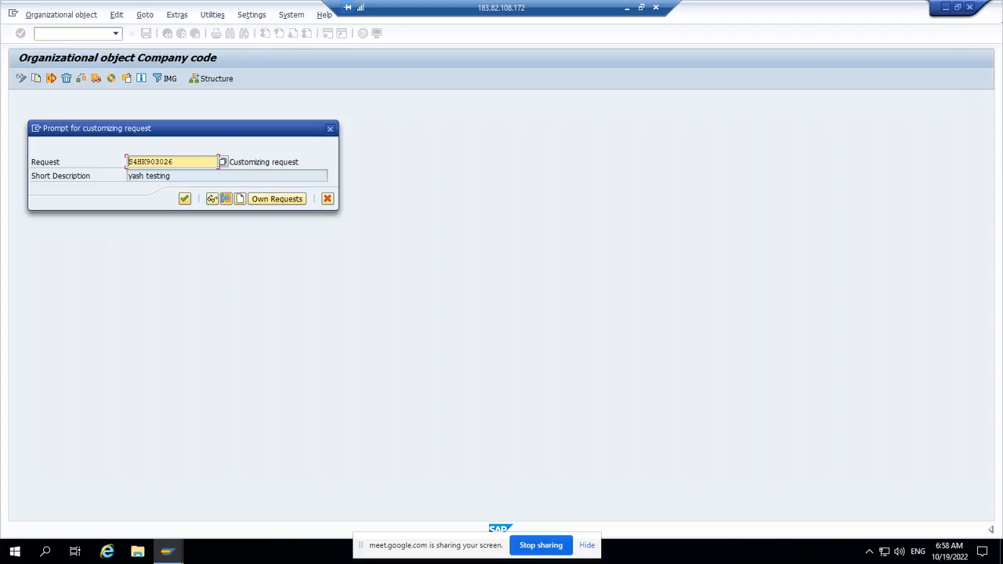
left_click(184, 198)
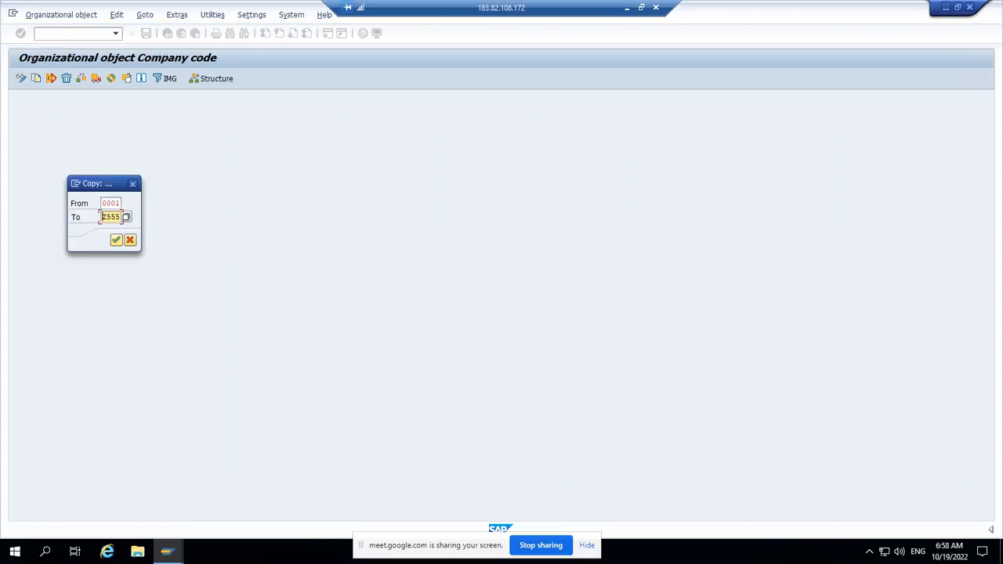
left_click(116, 240)
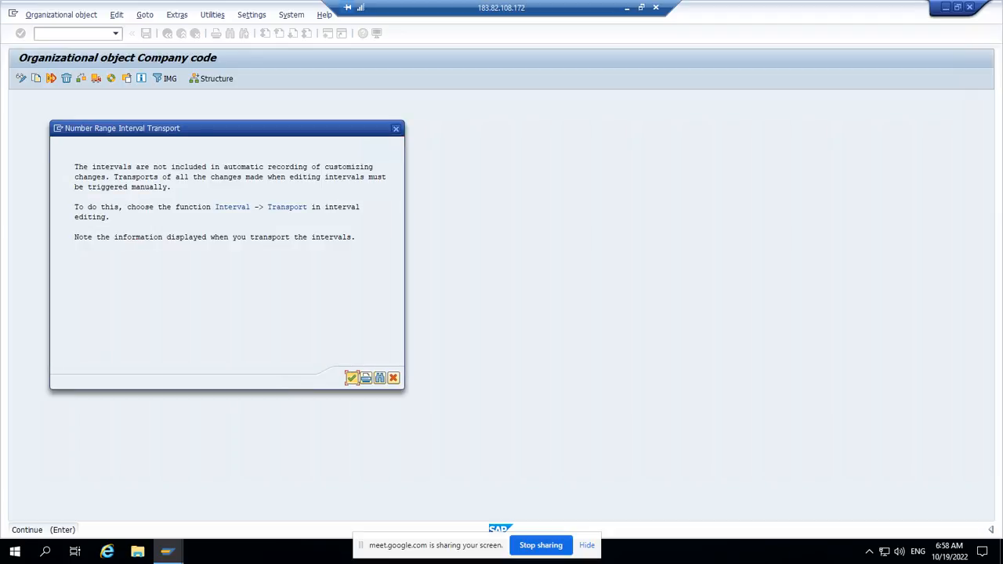
Step: Confirm transporting all number range intervals for the copied company code, record each in customizing request S4HK903026, and acknowledge the transport notices
key("Return")
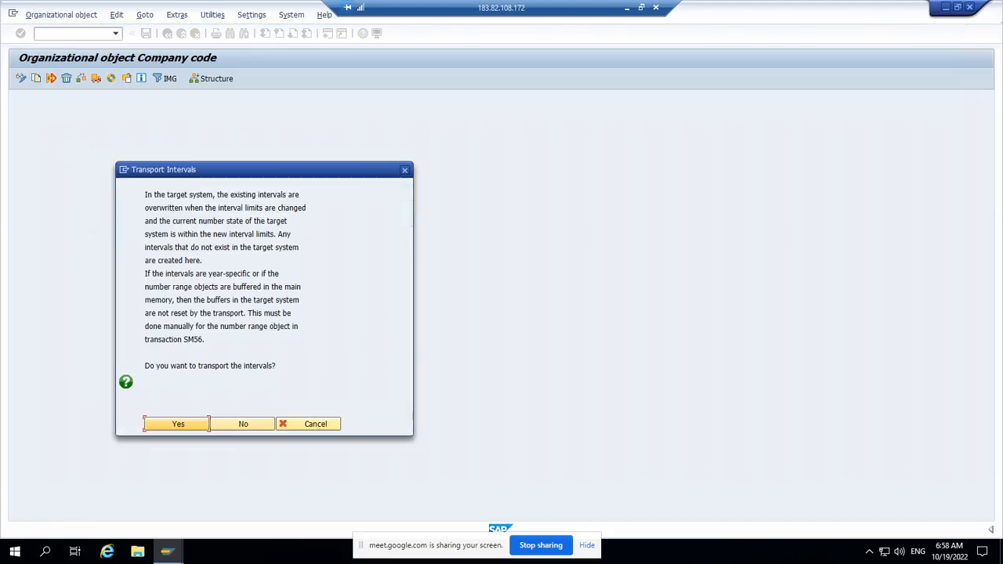
key("Return")
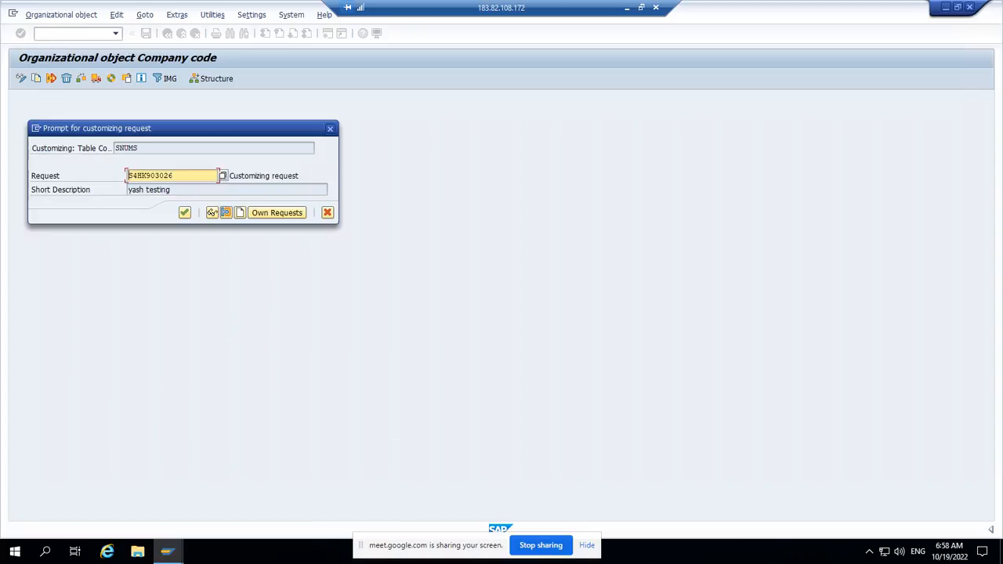
key("Return")
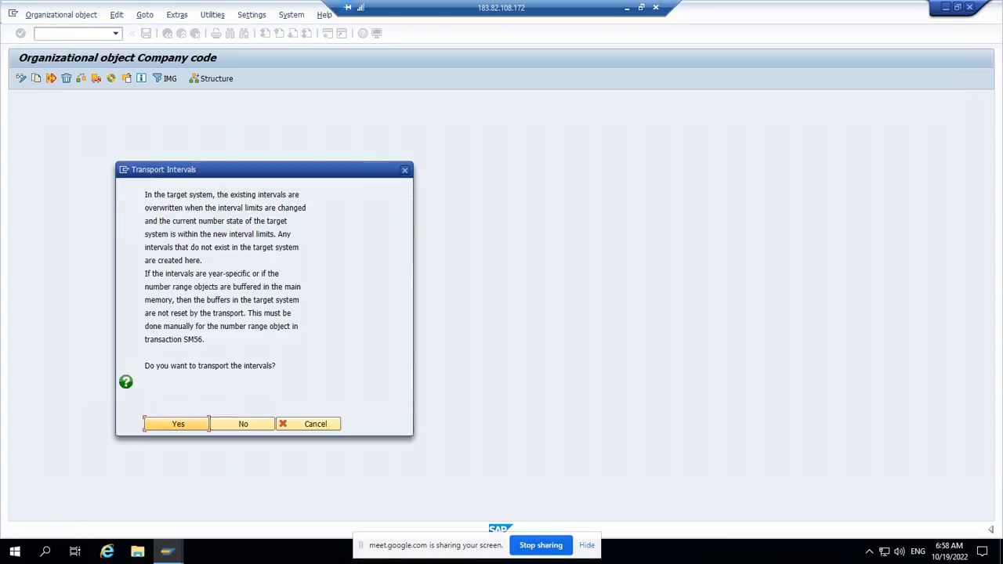
key("Return")
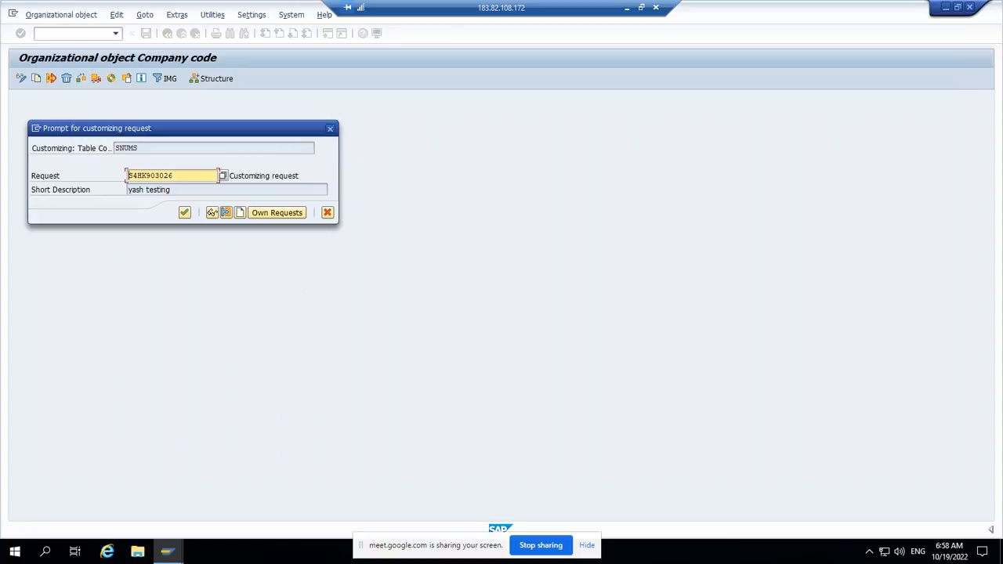
key("Return")
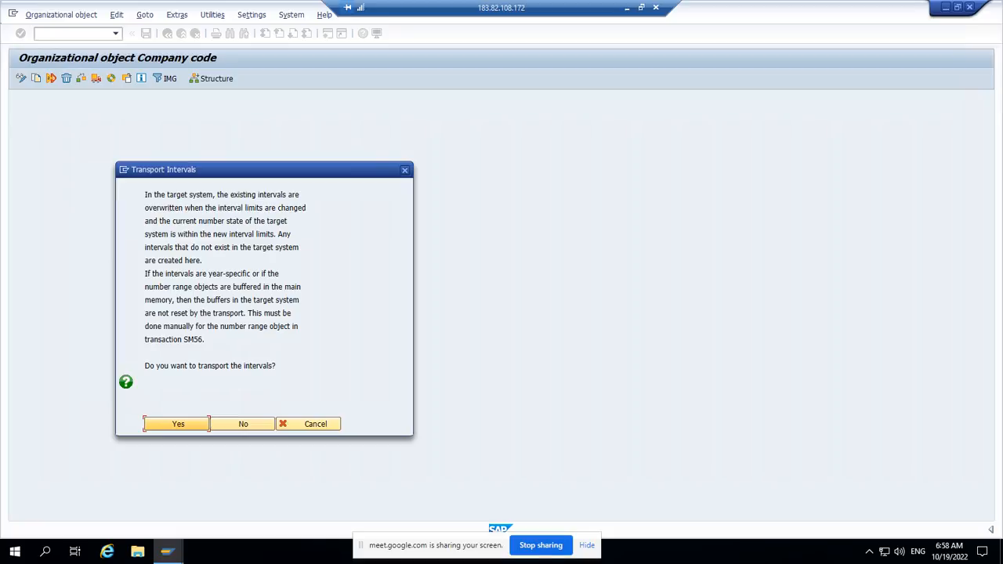
key("Return")
key("Return")
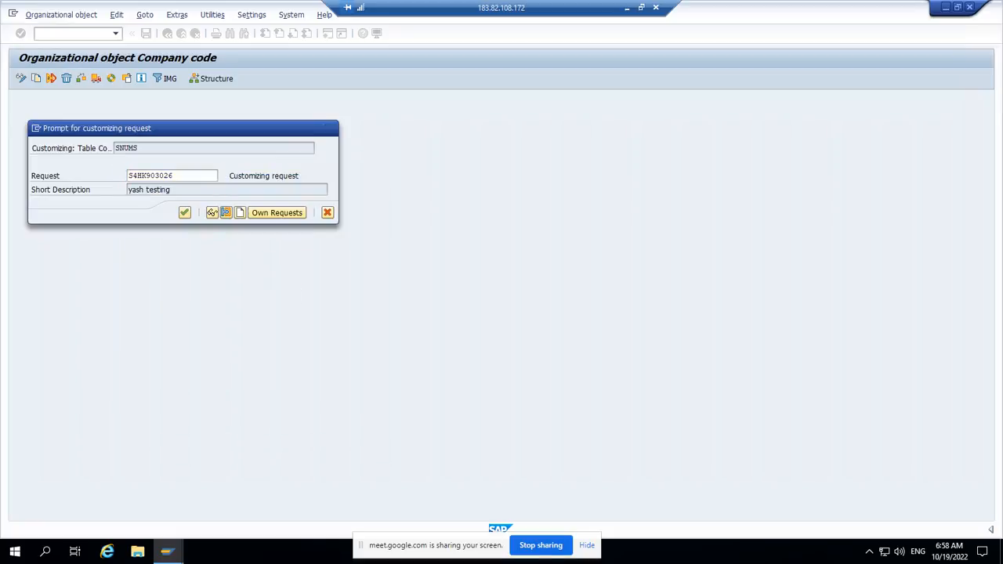
key("Return")
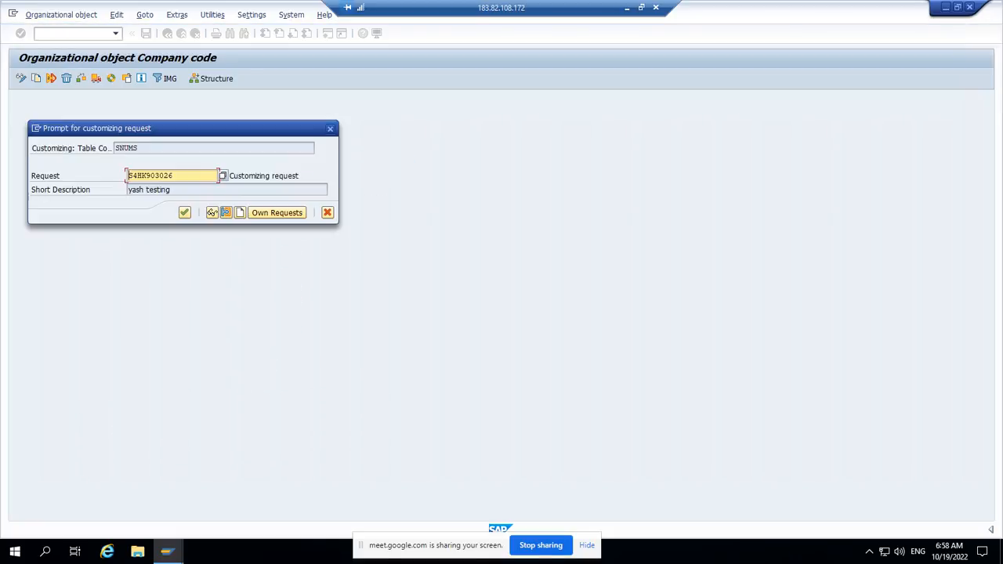
key("Return")
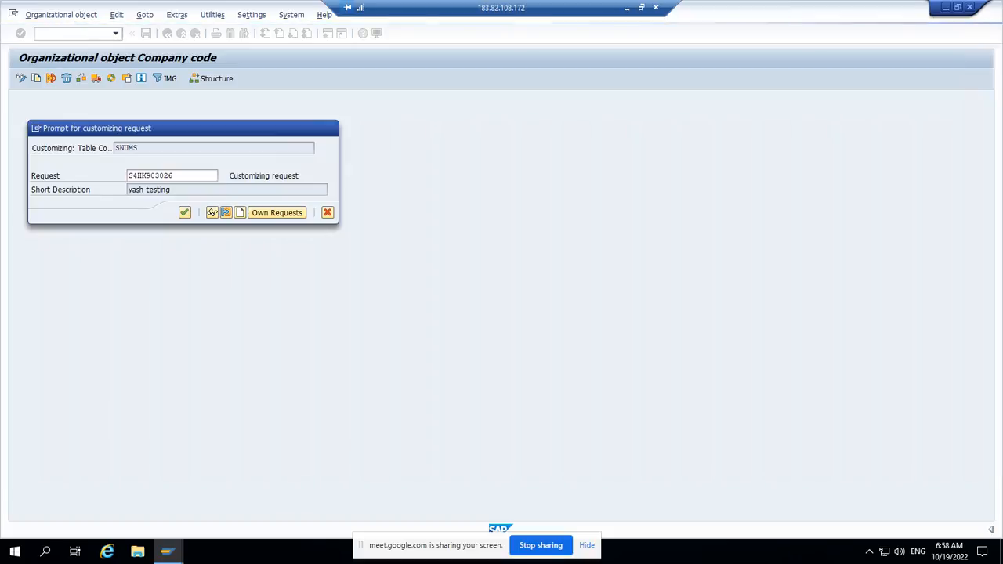
key("Return")
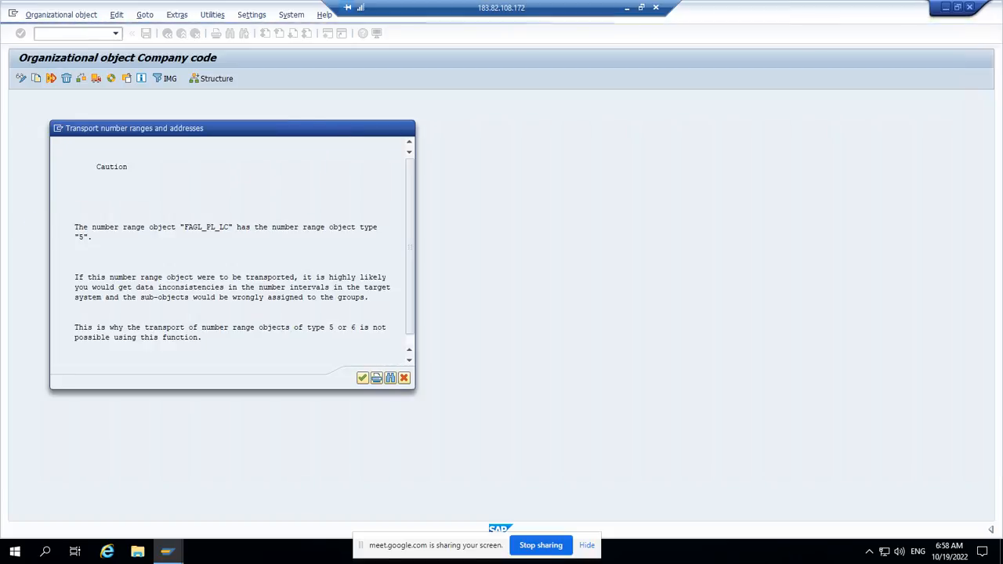
key("Return")
key("Return")
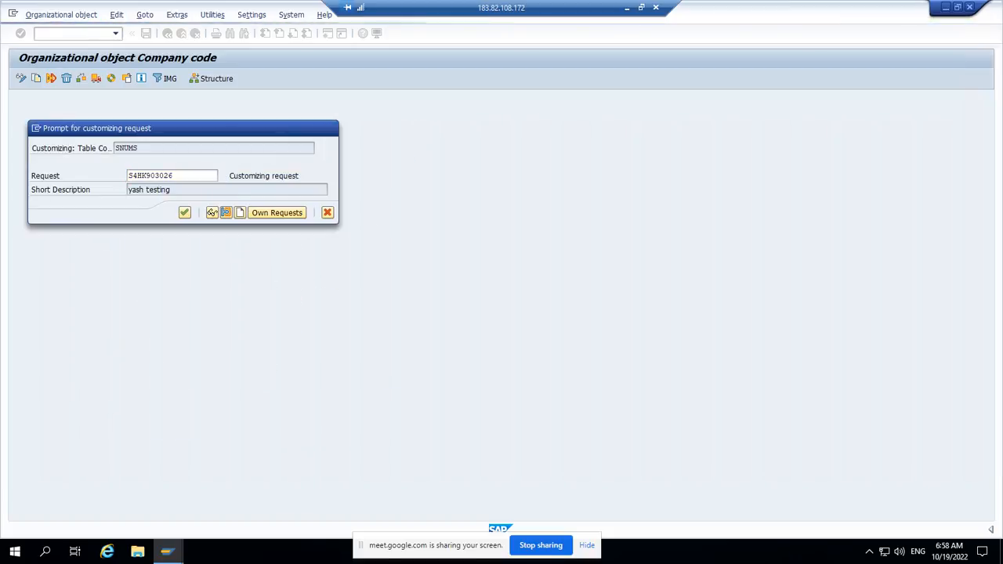
key("Return")
key("Return")
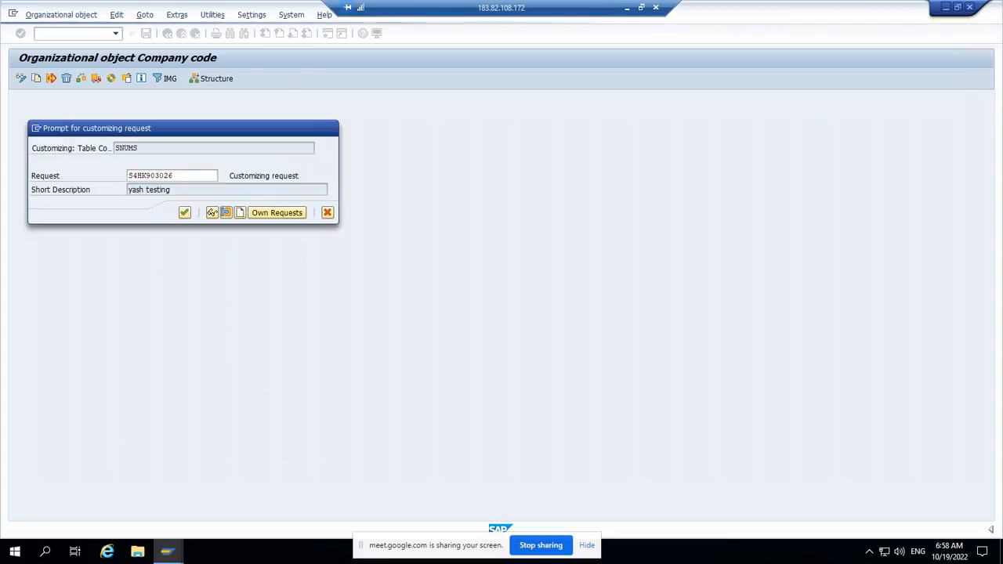
key("Return")
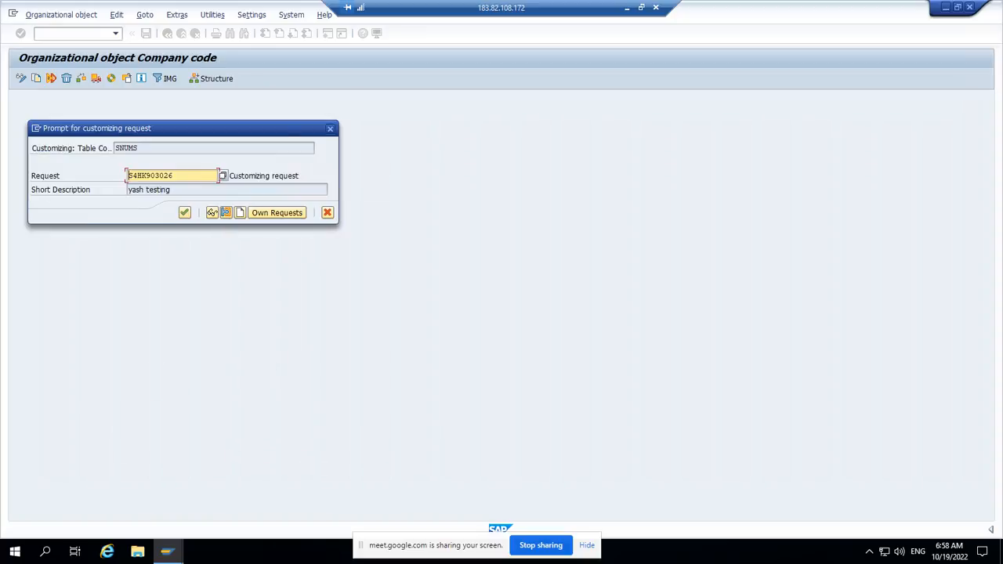
key("Return")
key("Return")
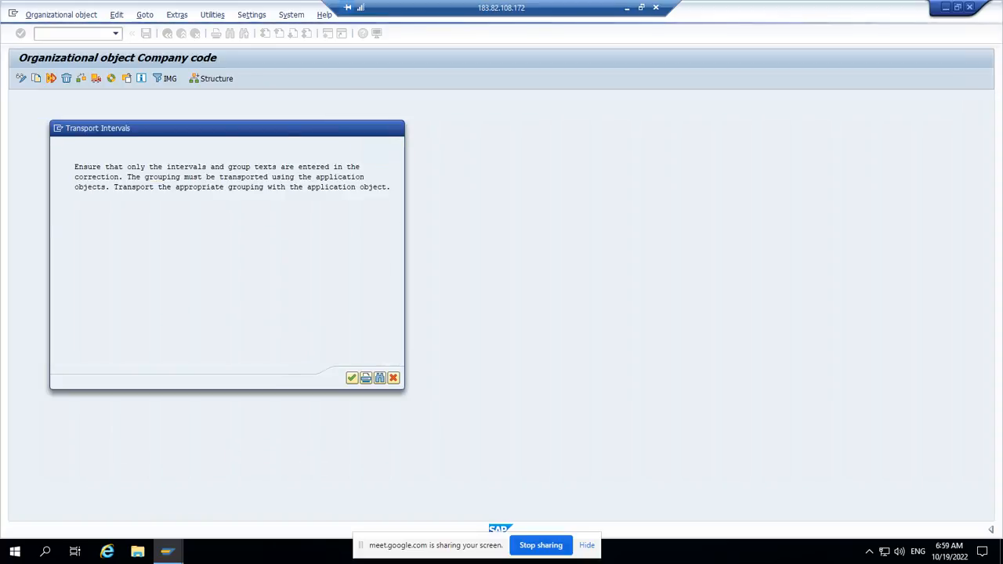
key("Return")
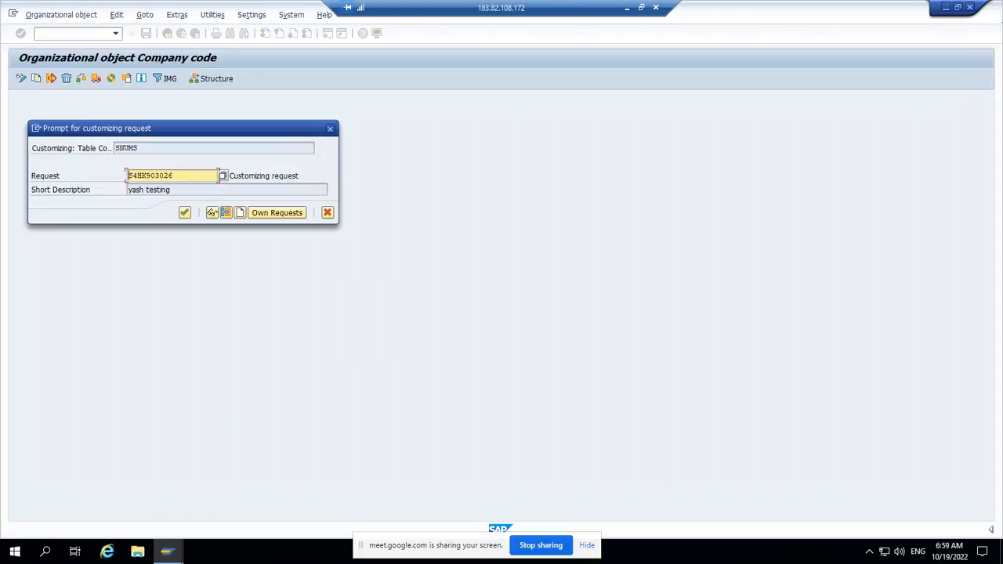
key("Return")
key("Return")
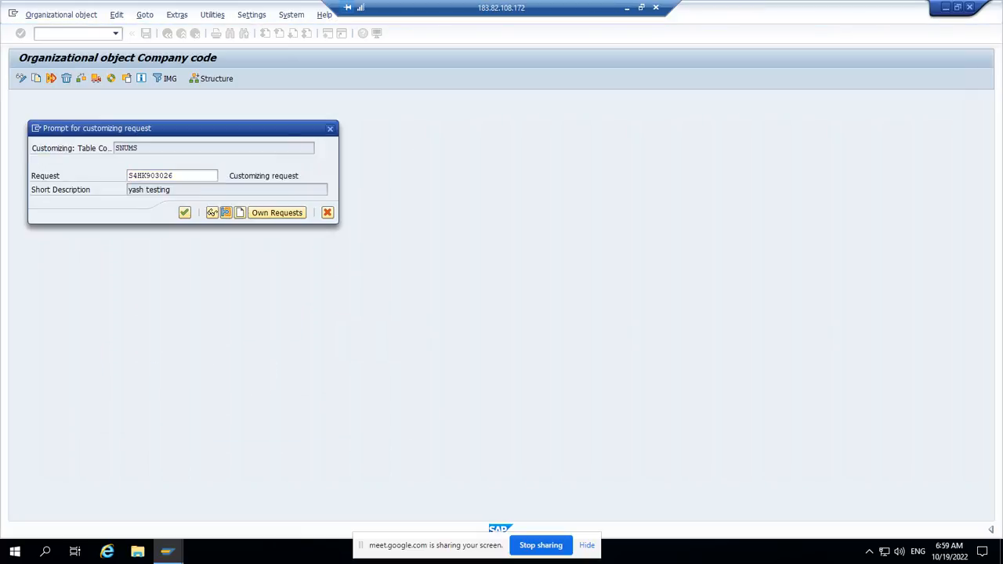
key("Return")
key("Return")
key("Return")
key("Return")
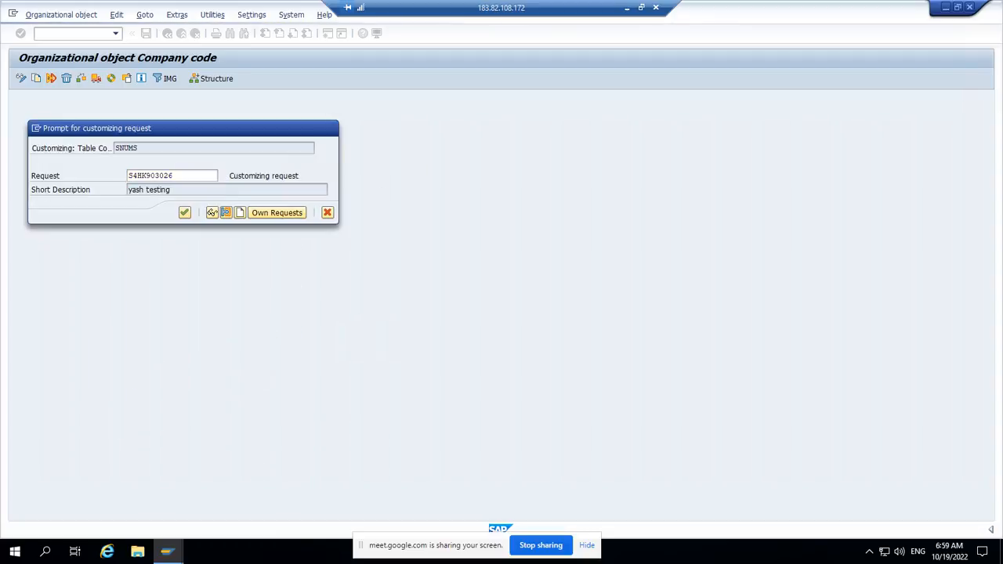
key("Return")
key("Return")
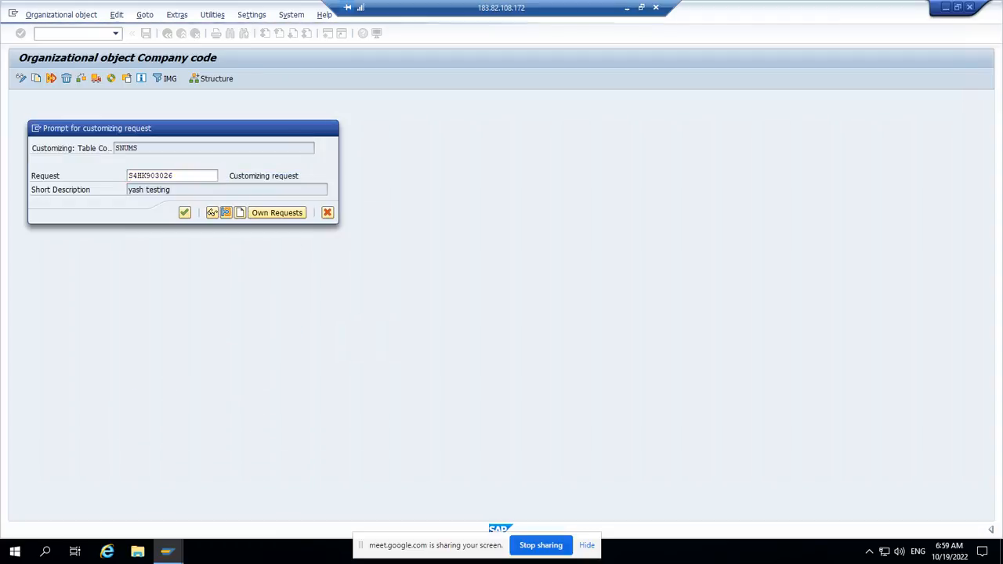
key("Return")
key("Return")
key("Return")
key("Return")
key("Return")
key("Return")
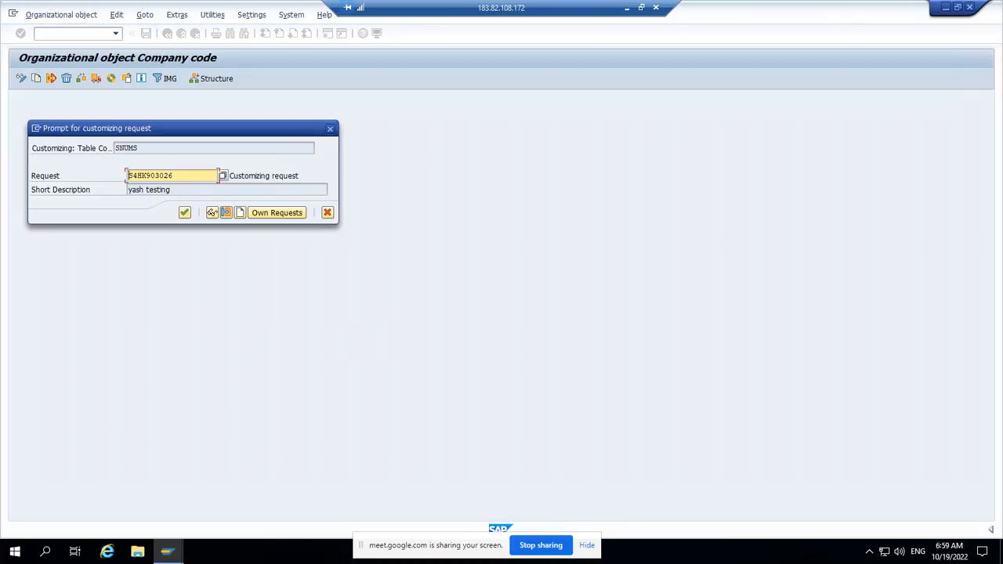
key("Return")
key("Return")
key("Return")
key("Return")
key("Return")
key("Return")
key("Return")
key("Return")
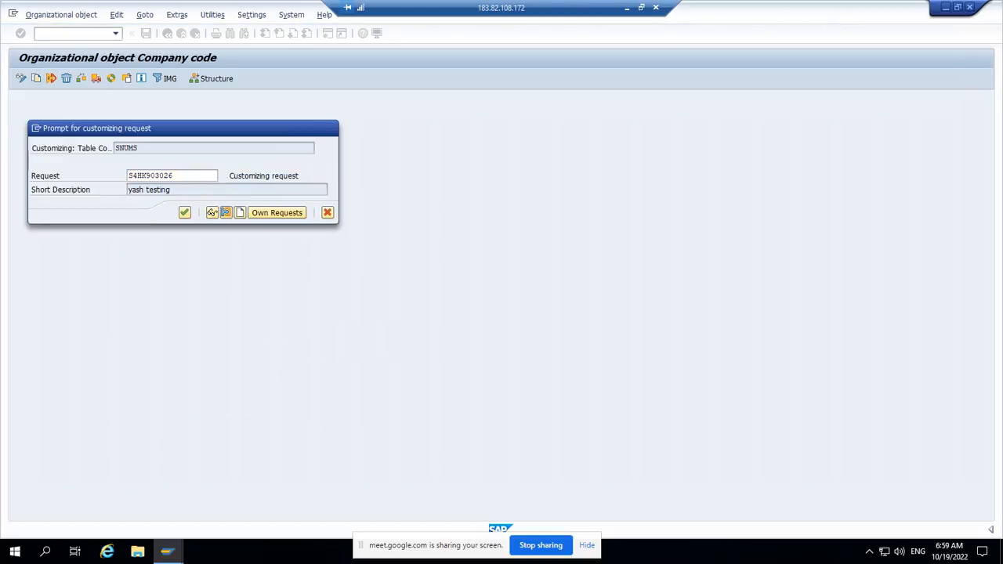
key("Return")
key("Return")
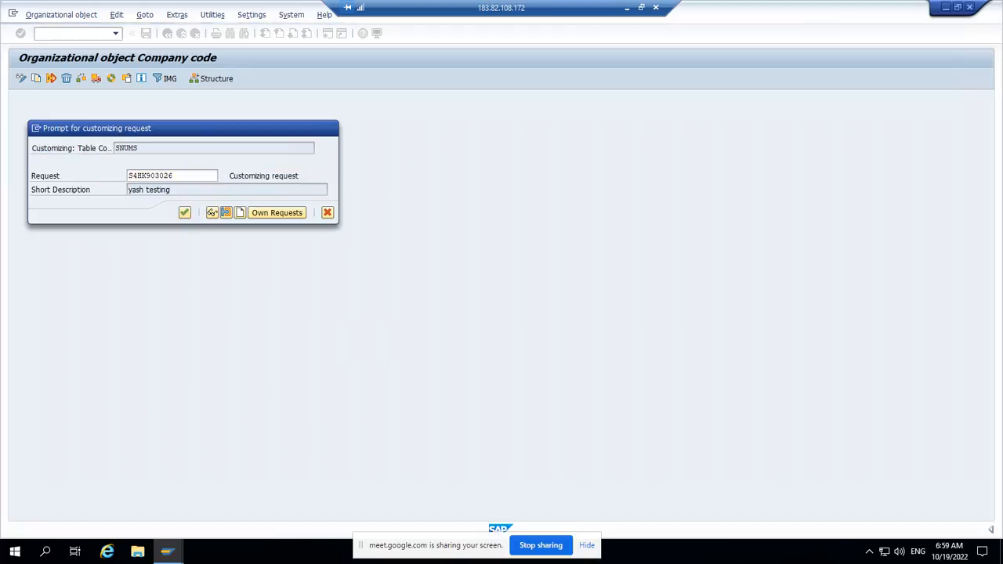
key("Return")
key("Return")
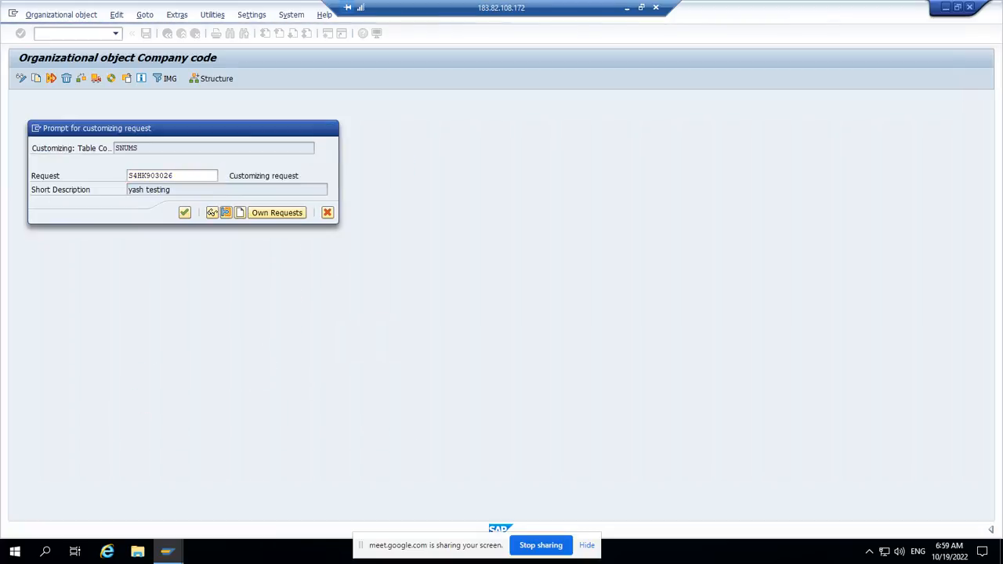
key("Return")
key("Return")
key("Return")
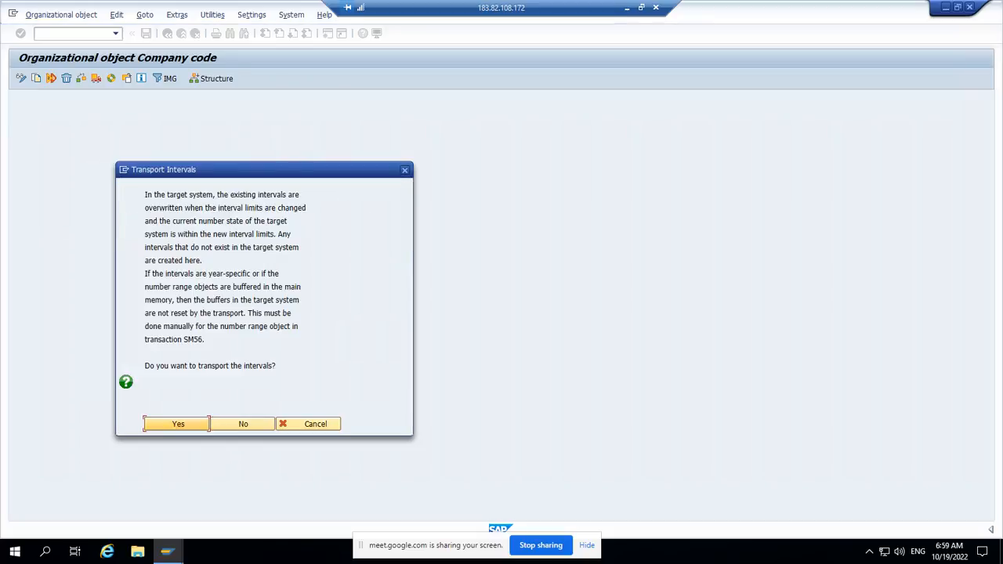
key("Return")
key("Return")
key("Return")
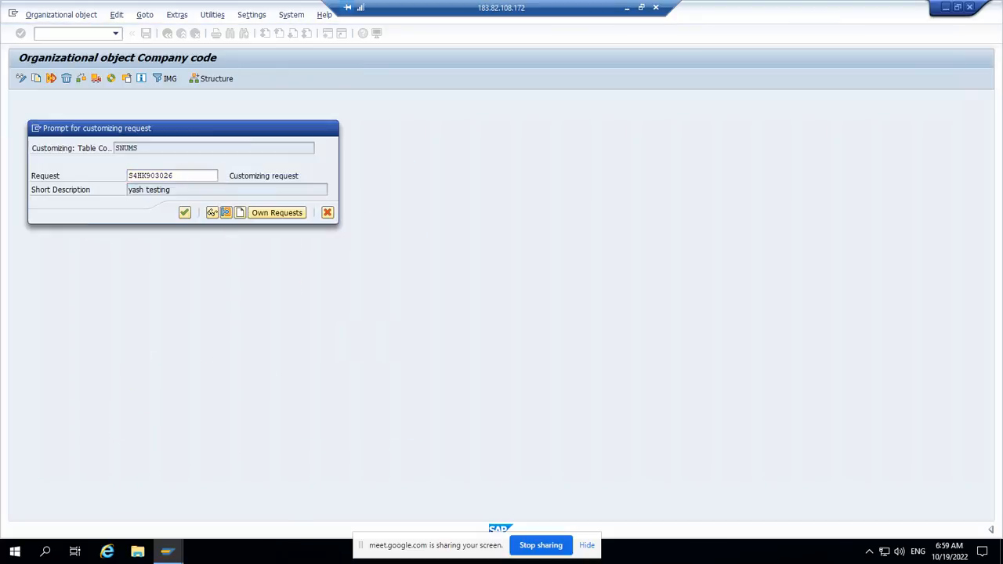
key("Return")
key("Return")
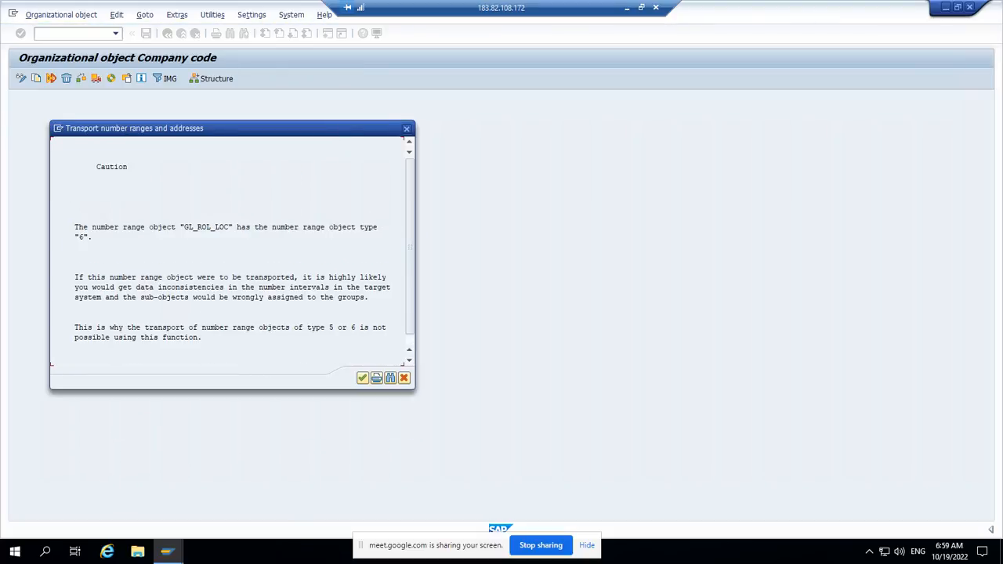
key("Return")
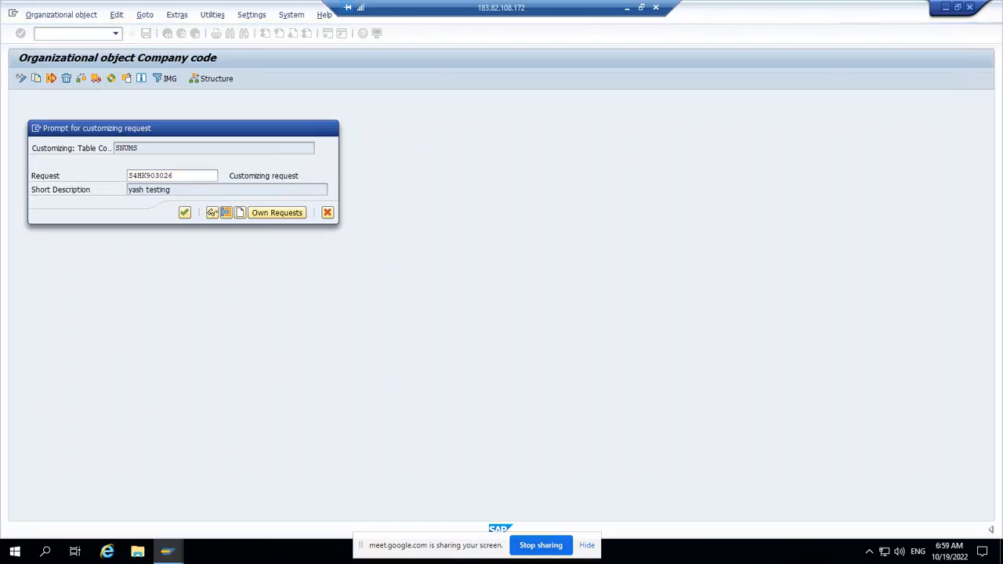
key("Return")
key("Return")
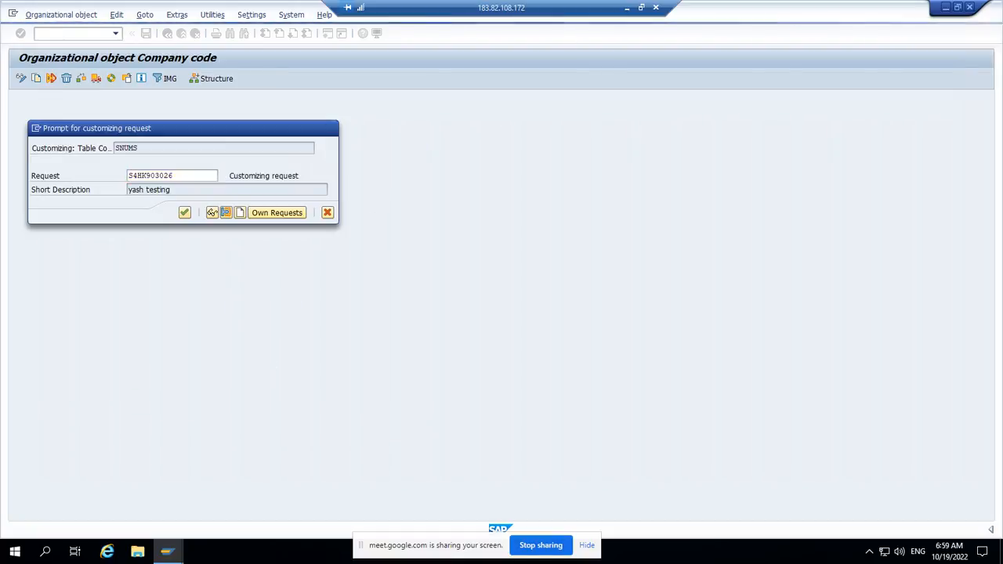
key("Return")
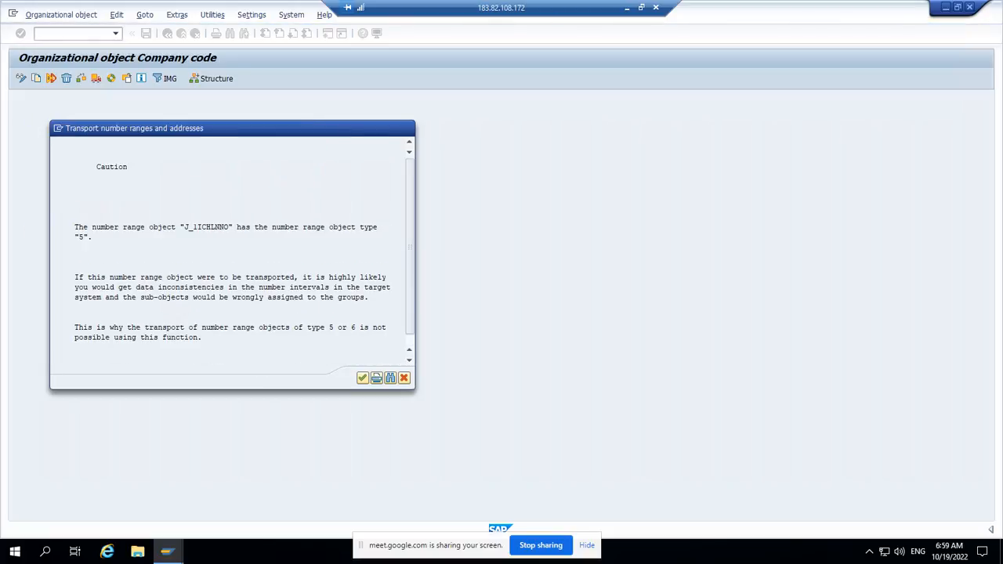
key("Return")
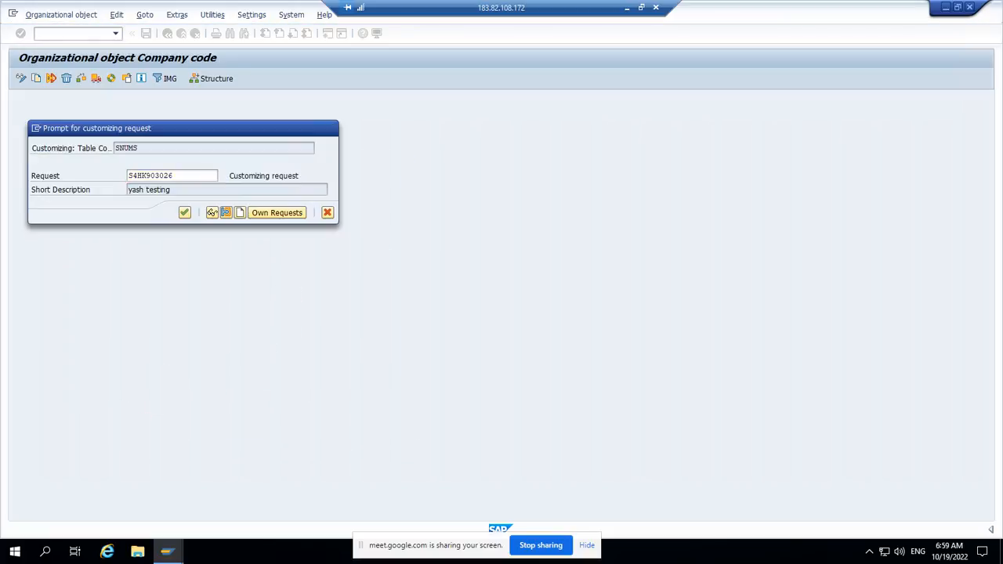
key("Return")
key("Return")
key("Return")
key("Return")
key("Return")
key("Return")
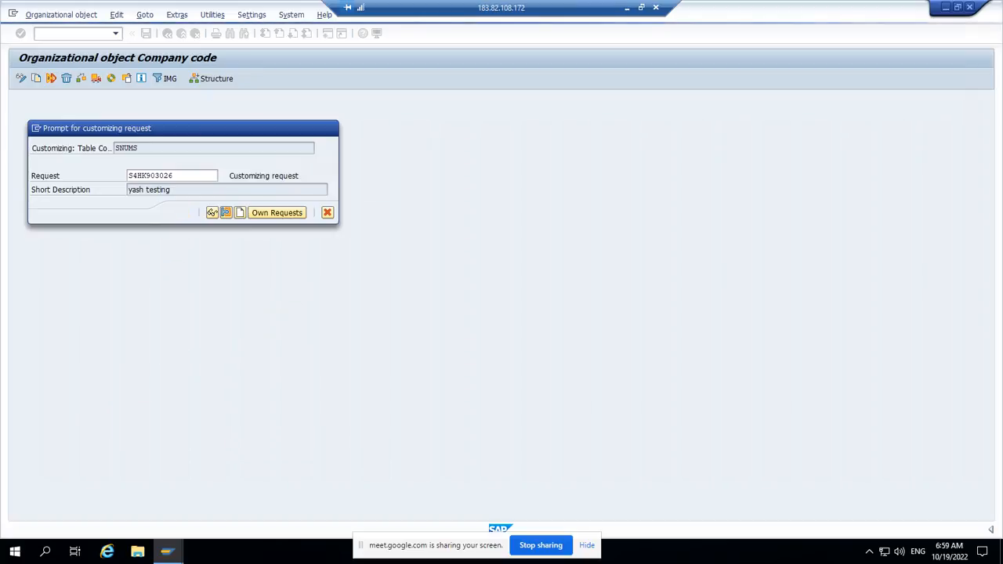
key("Return")
key("Return")
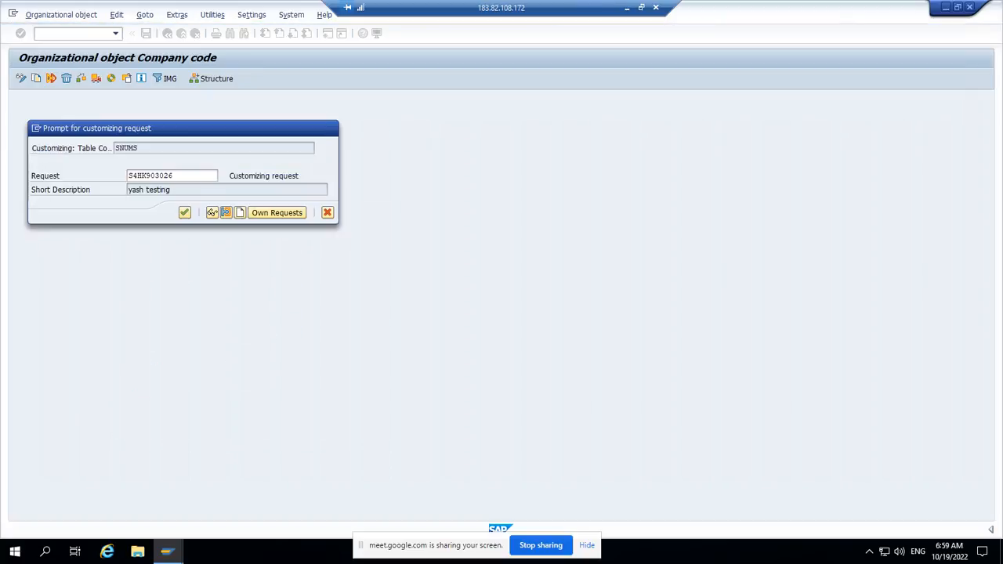
key("Return")
key("Return")
key("Return")
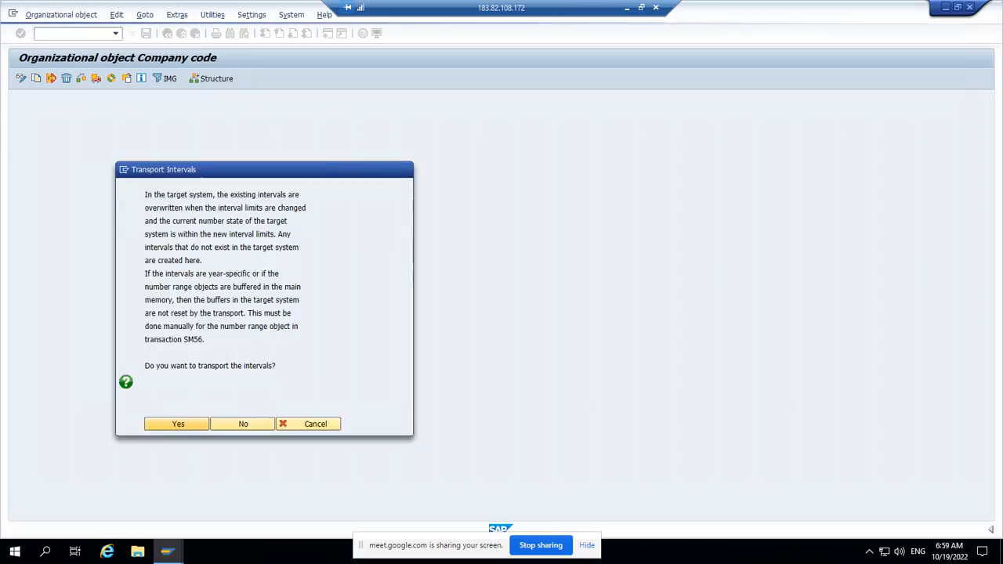
key("Return")
key("Return")
key("Return")
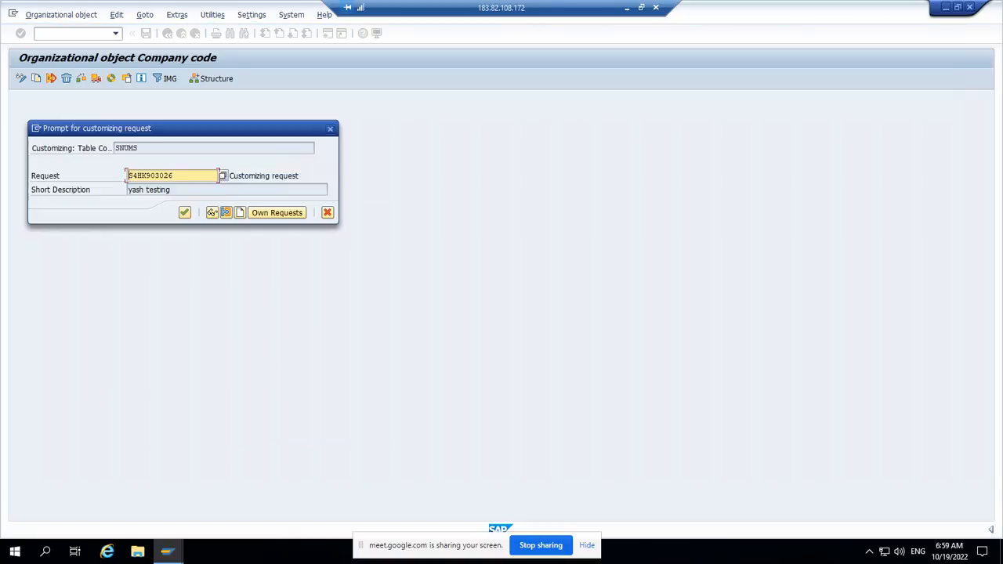
key("Return")
key("Return")
key("Return")
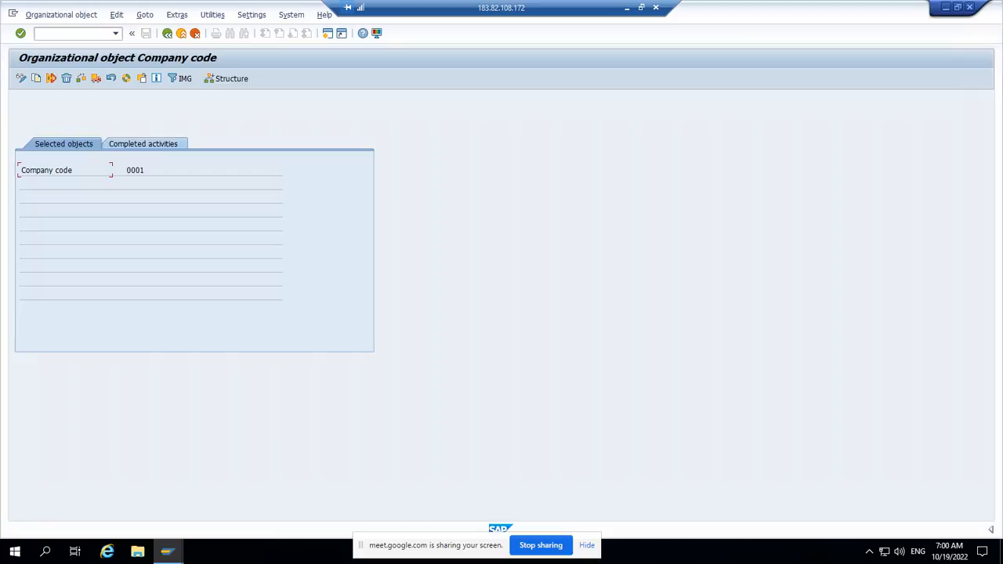
Step: Review the completed activities of the company code copy and return to the company code activity selection
left_click(143, 144)
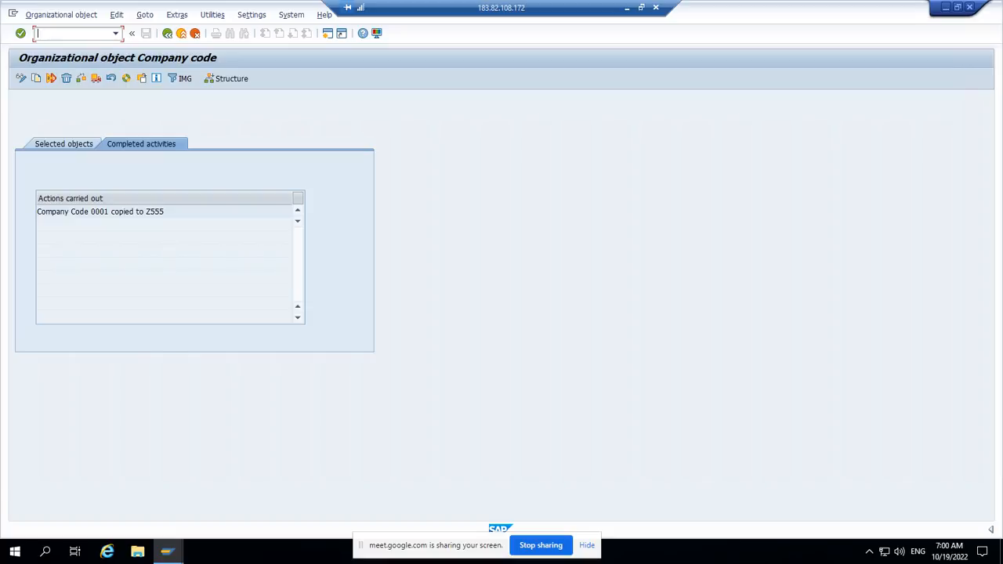
left_click(167, 33)
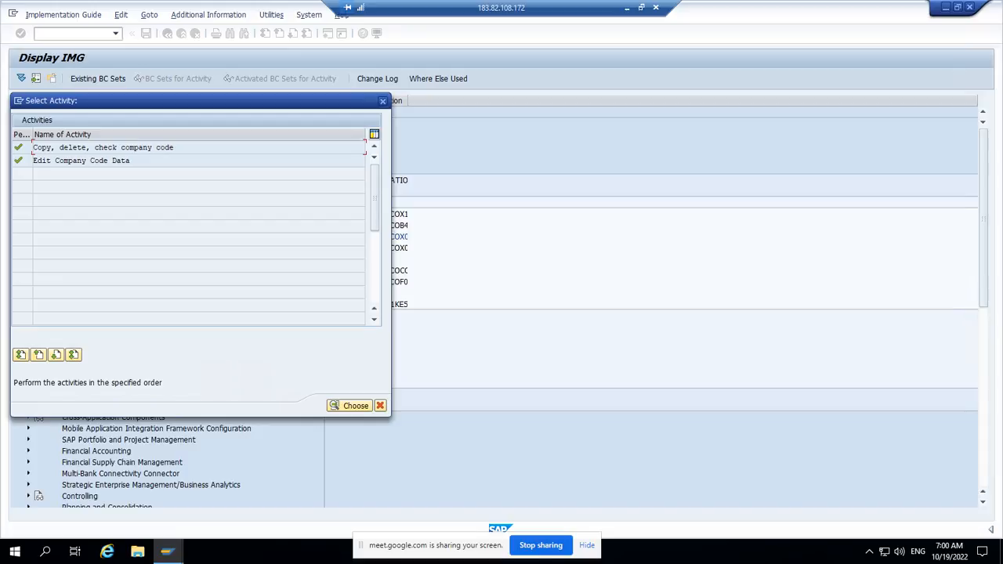
Step: Start the Edit Company Code Data activity, locate company code Z555 in the overview, and open its details
double_click(109, 160)
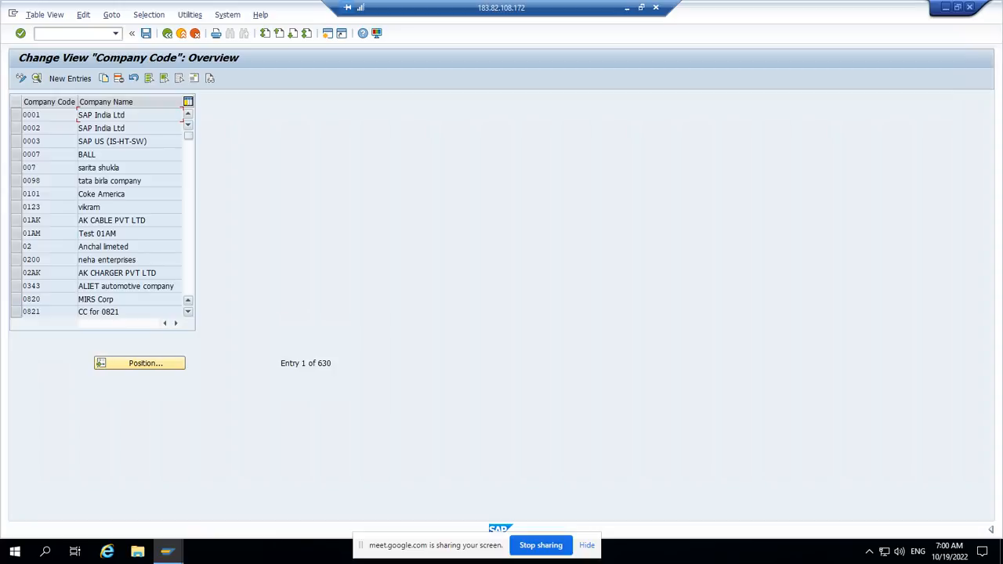
left_click(188, 219)
left_click(188, 219)
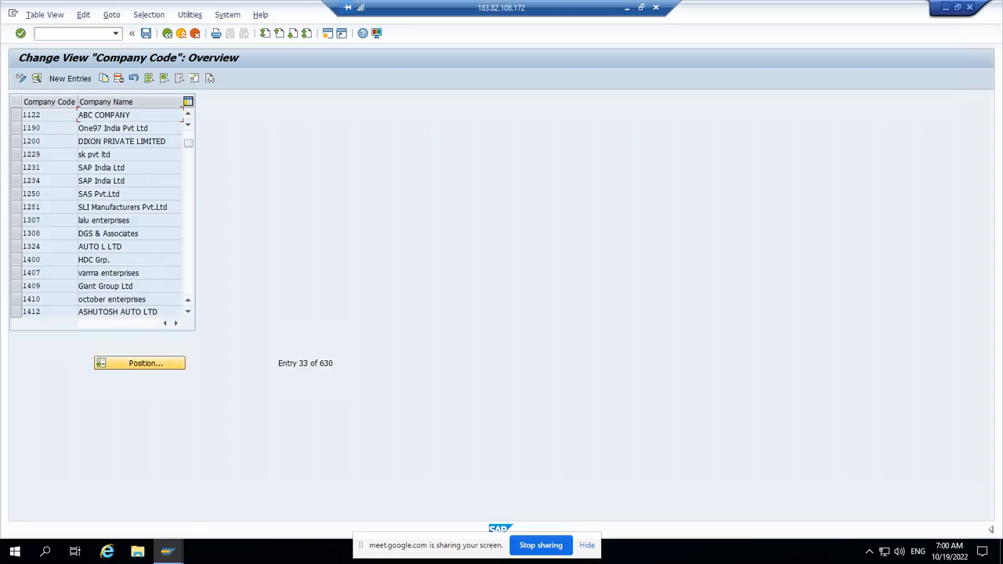
left_click(140, 363)
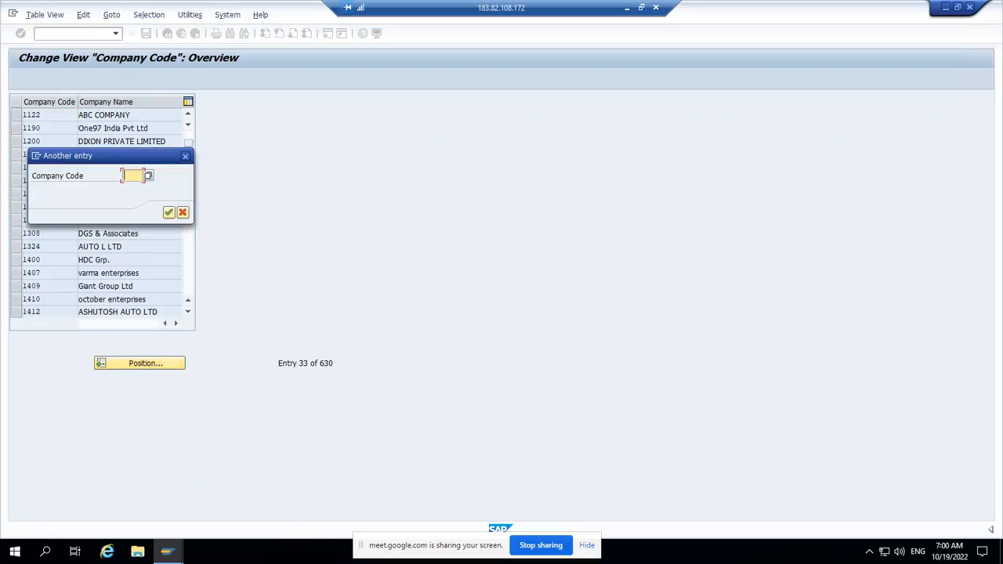
type("z555")
key("Return")
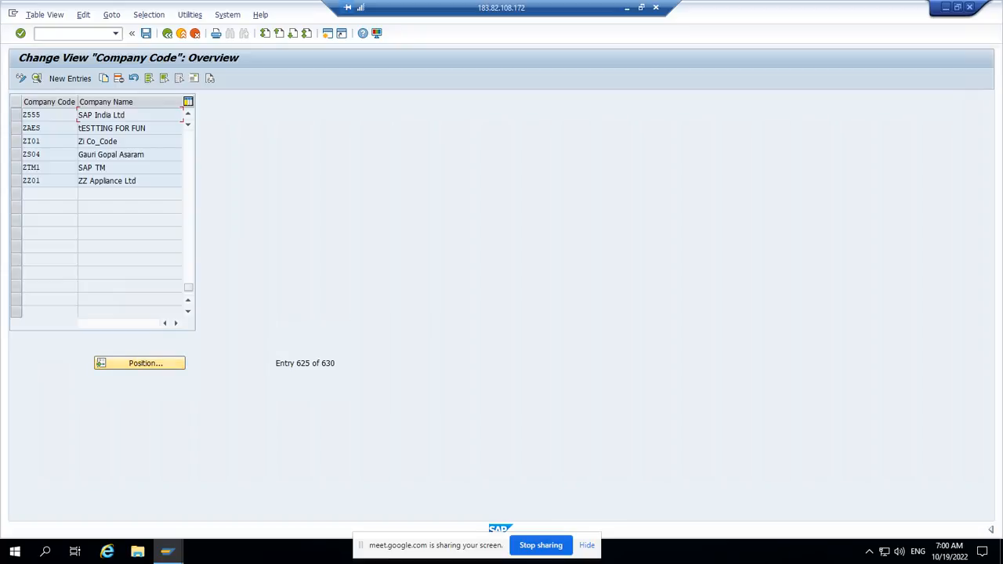
double_click(88, 116)
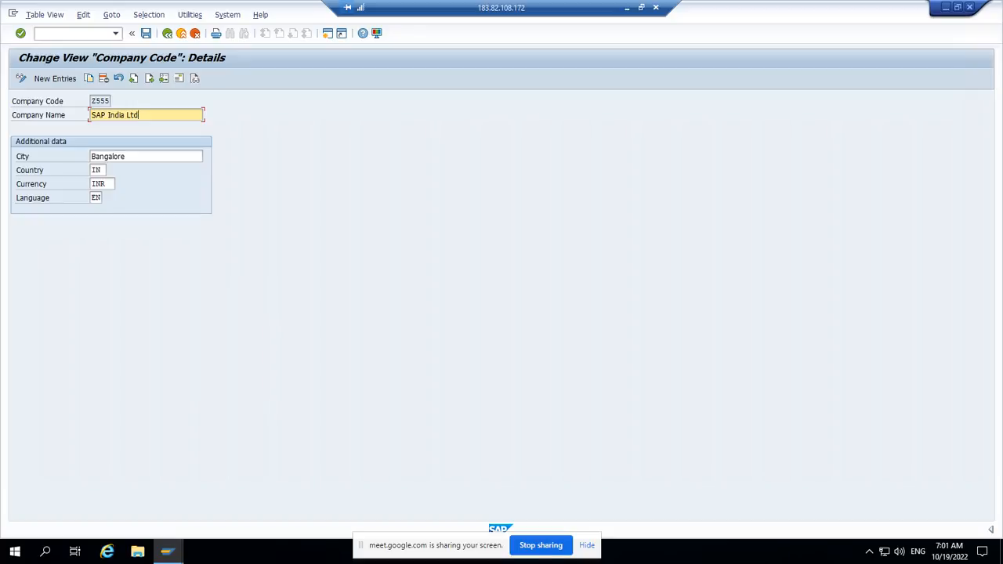
Step: Set the company name of Z555 to Vinod CC and its city to Dhanbad
key("BackSpace")
key("BackSpace")
key("BackSpace")
key("BackSpace")
key("BackSpace")
key("BackSpace")
key("BackSpace")
key("BackSpace")
key("BackSpace")
key("BackSpace")
key("BackSpace")
key("BackSpace")
key("BackSpace")
type("VI")
type("inod ")
type("CC")
key("Tab")
key("BackSpace")
key("BackSpace")
key("BackSpace")
key("BackSpace")
key("BackSpace")
key("BackSpace")
key("BackSpace")
key("BackSpace")
key("BackSpace")
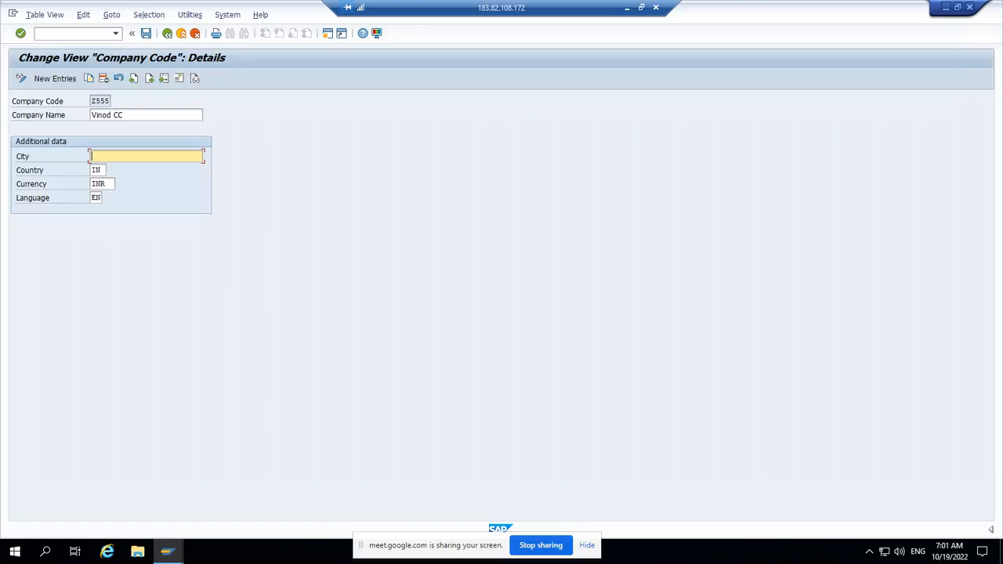
type("Dhanbad")
key("Return")
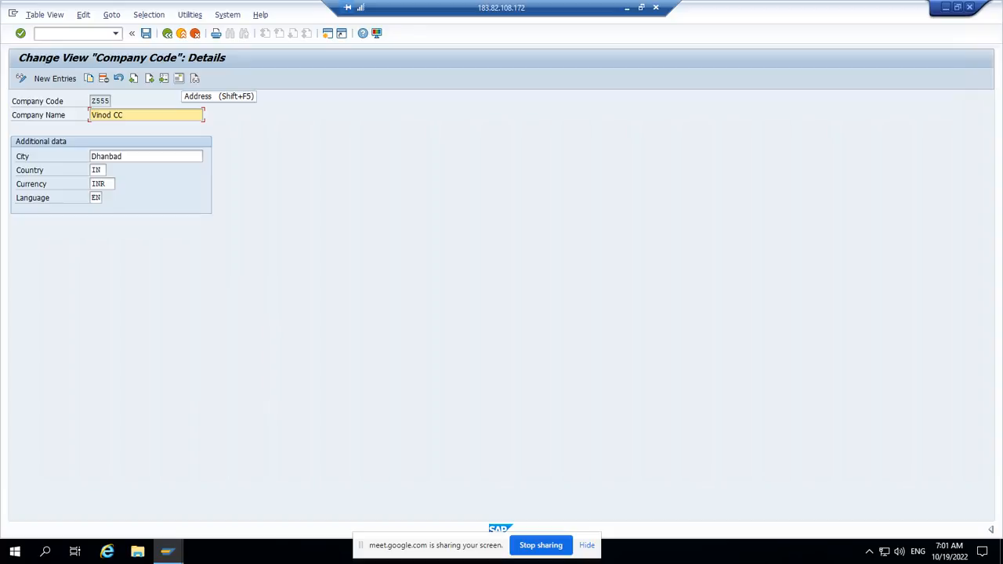
Step: Change the first name line in the address of company code Z555 to Vinod CC and accept the address
left_click(178, 78)
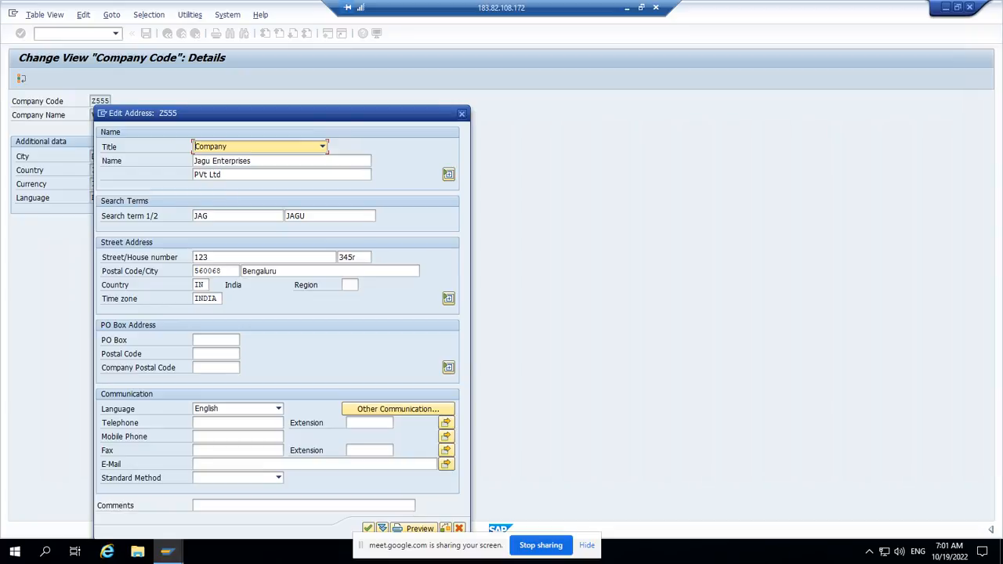
left_click(251, 161)
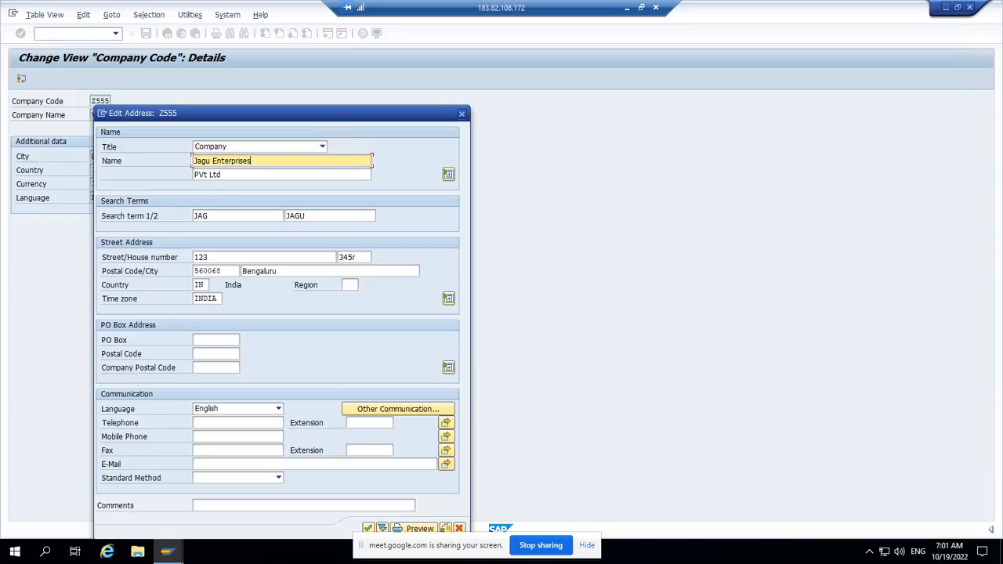
key("BackSpace")
key("BackSpace")
key("BackSpace")
key("BackSpace")
key("BackSpace")
key("BackSpace")
key("BackSpace")
key("BackSpace")
key("BackSpace")
key("BackSpace")
key("BackSpace")
key("BackSpace")
key("BackSpace")
key("BackSpace")
key("BackSpace")
key("BackSpace")
type("Vinod CC")
key("Return")
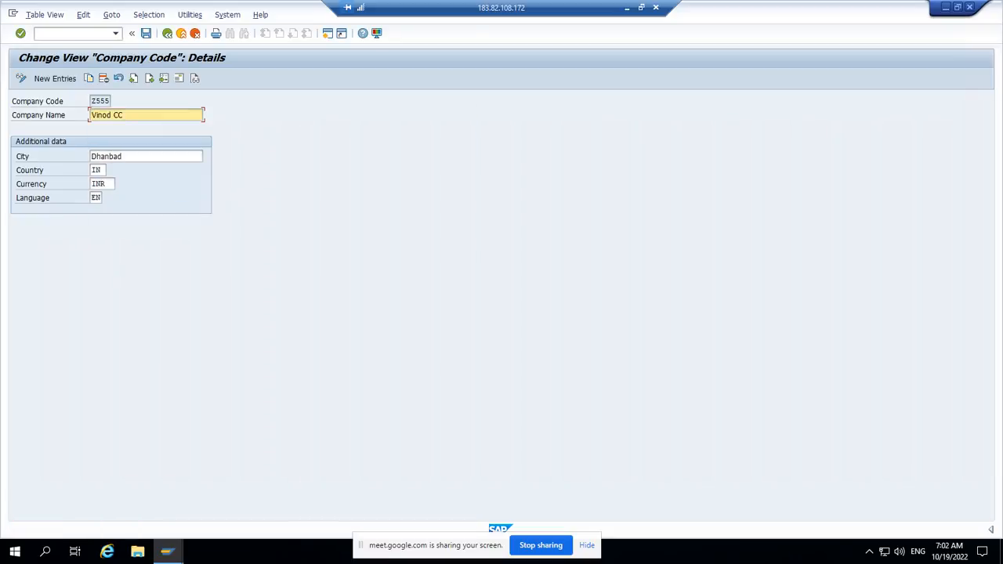
Step: Save the company code data in customizing request S4HK903026 and return to the implementation guide structure
key("ctrl+s")
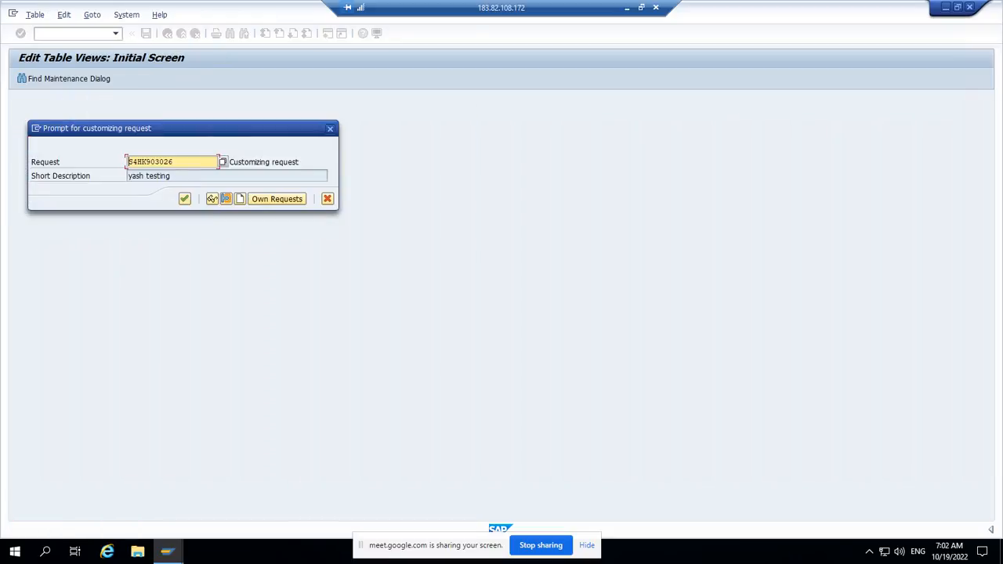
key("Return")
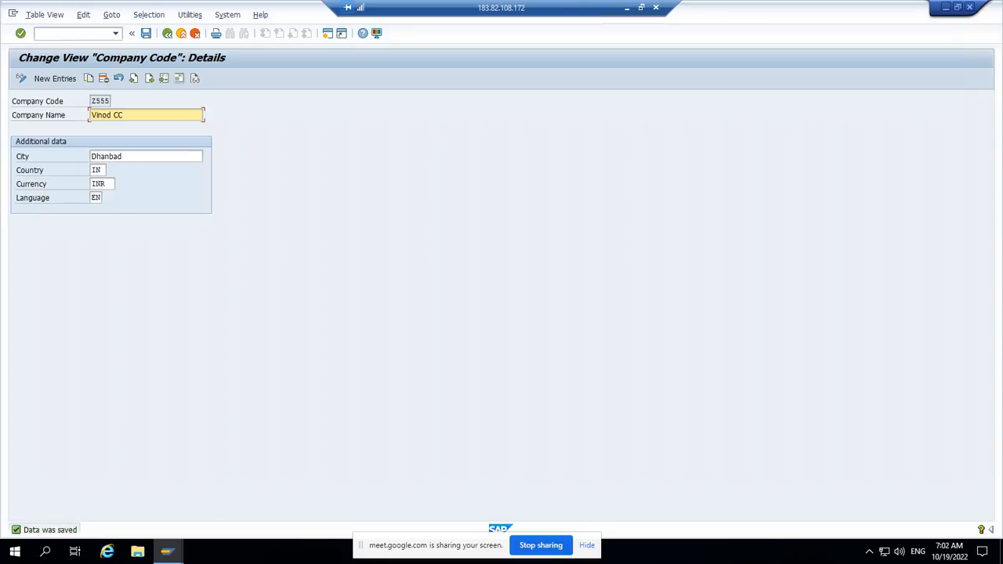
left_click(167, 33)
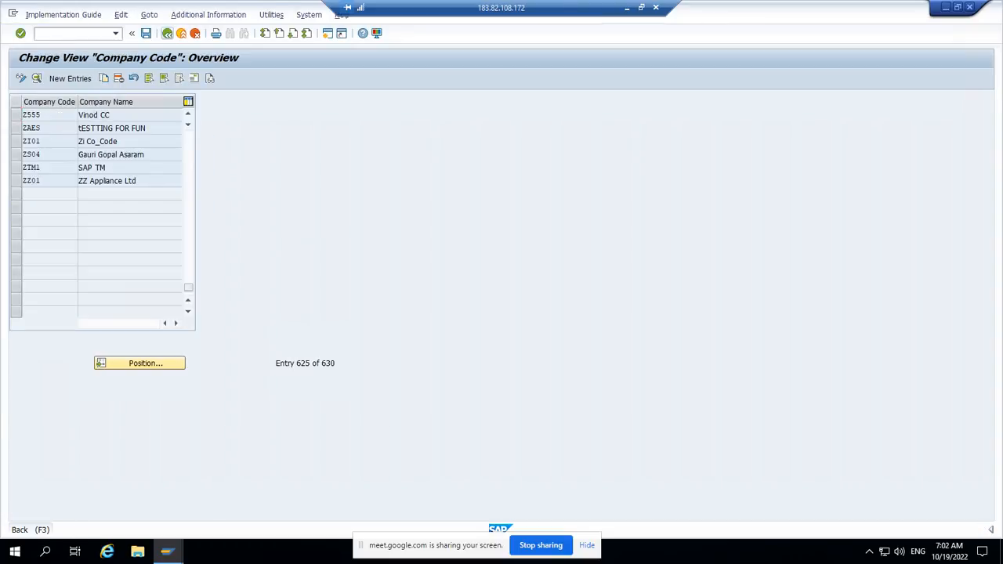
left_click(167, 33)
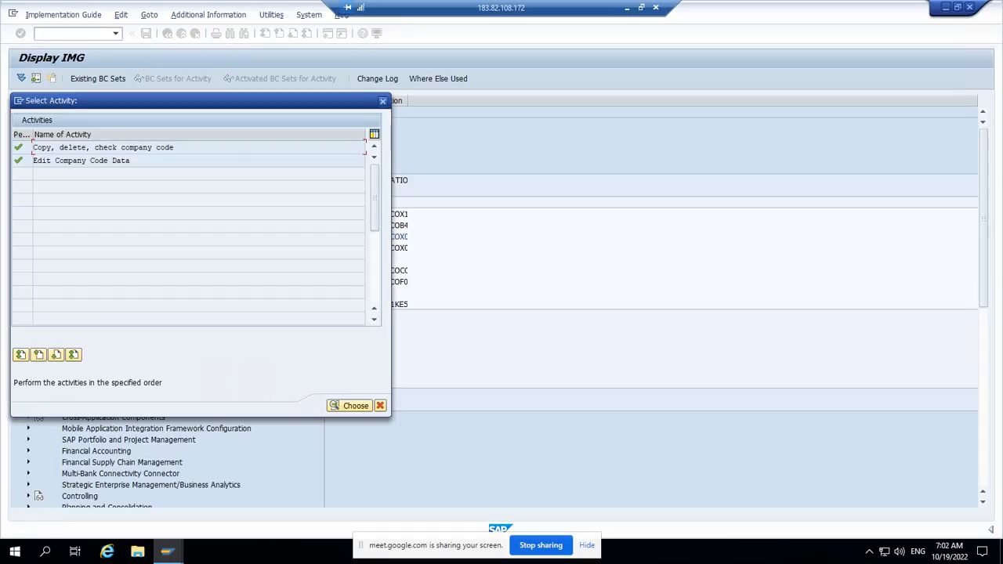
left_click(382, 100)
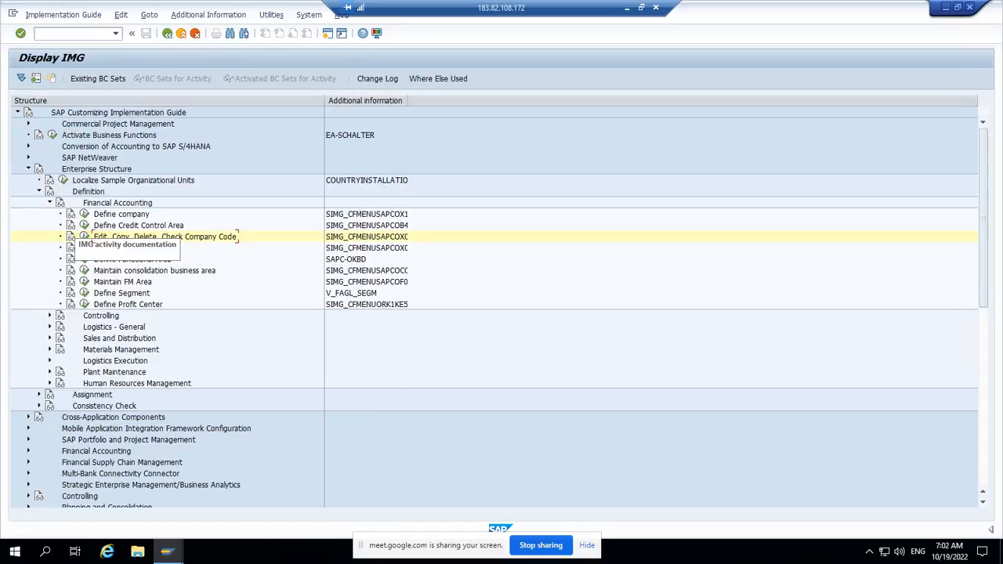
Step: Collapse the Financial Accounting definitions and expand the Sales and Distribution activities under Enterprise Structure Definition
left_click(50, 203)
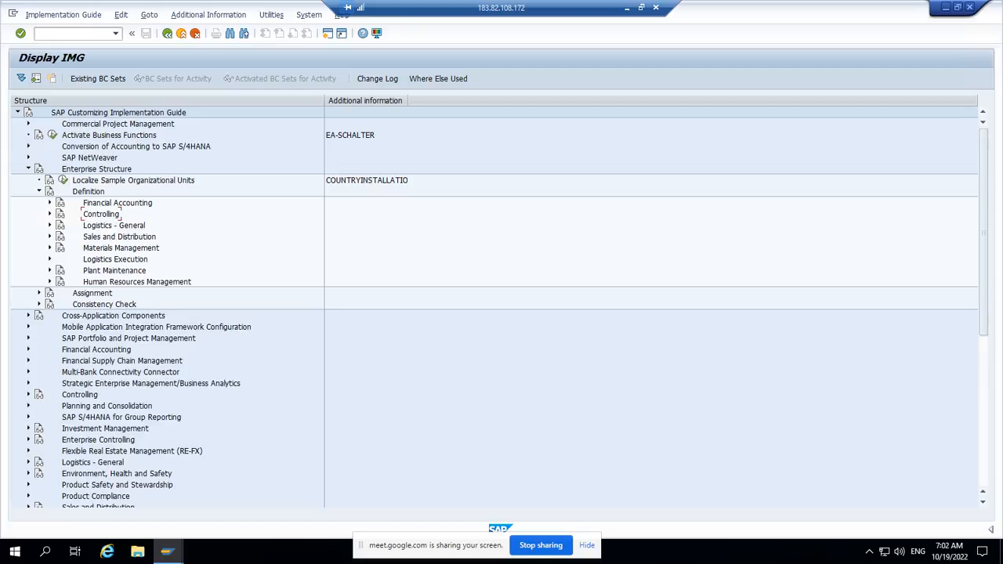
left_click(50, 236)
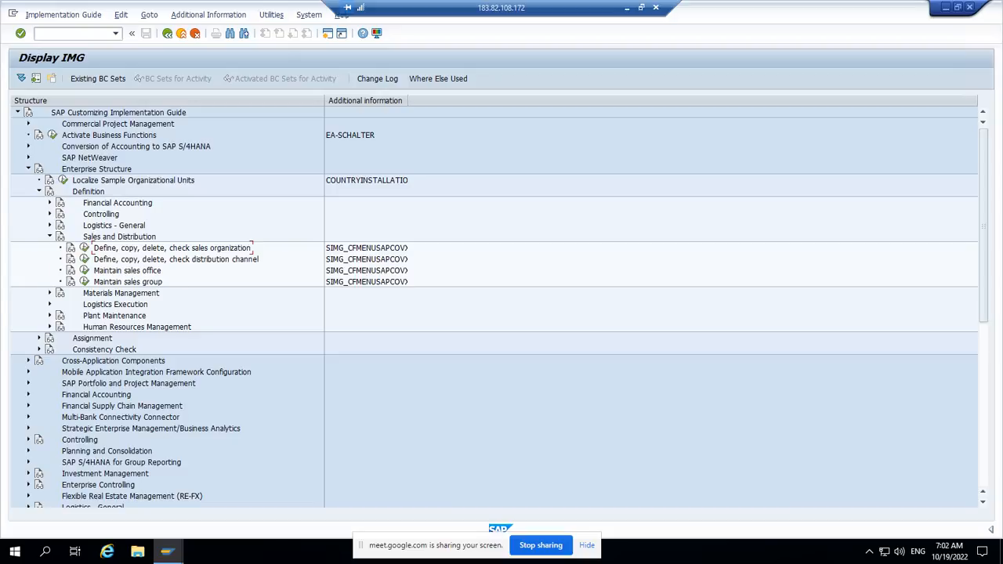
left_click(50, 236)
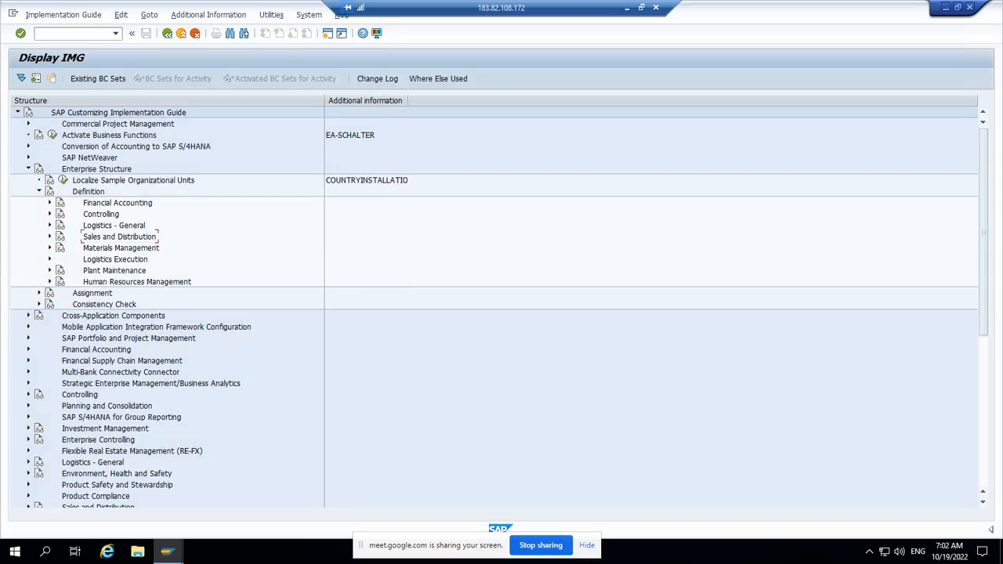
left_click(49, 237)
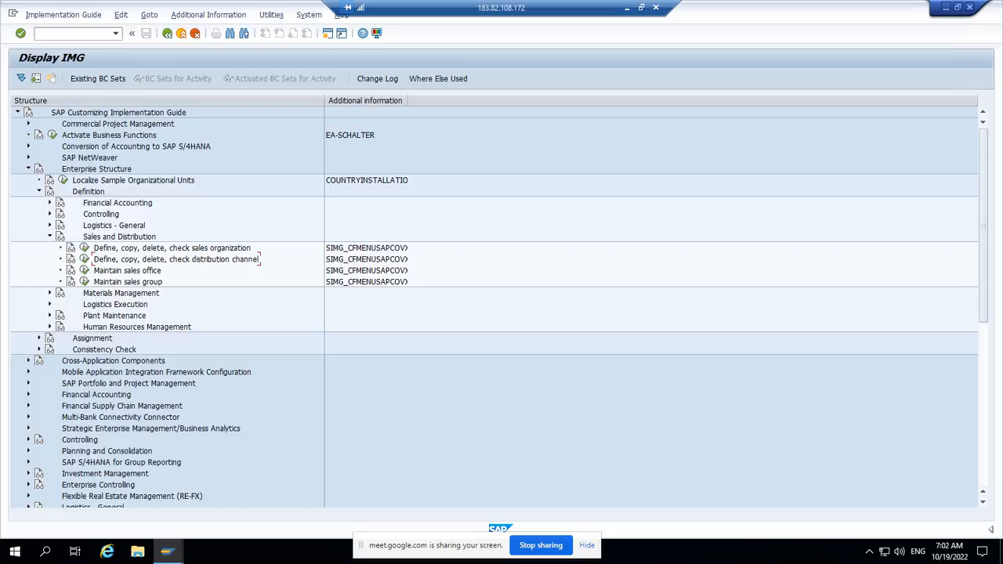
key("super+d")
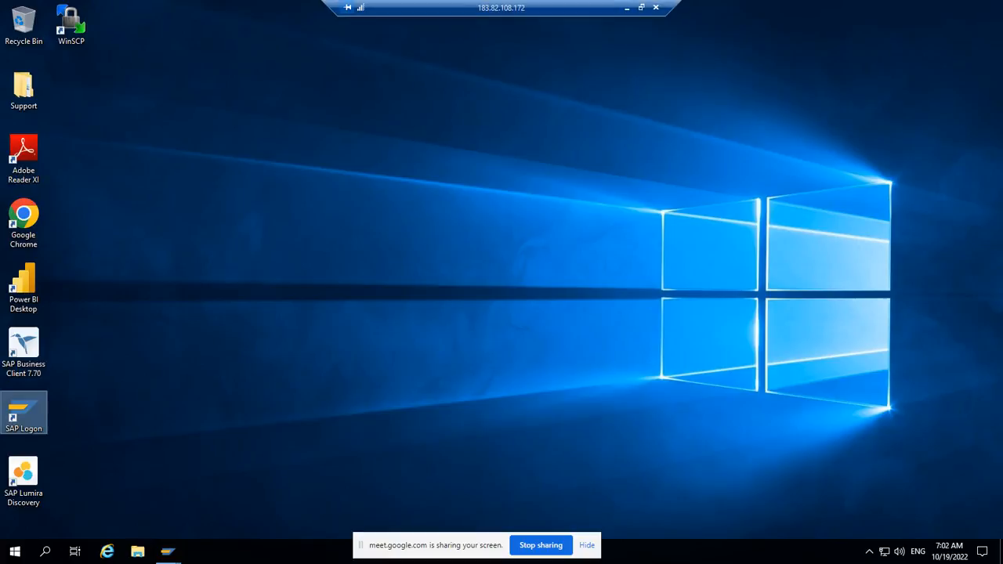
left_click(626, 7)
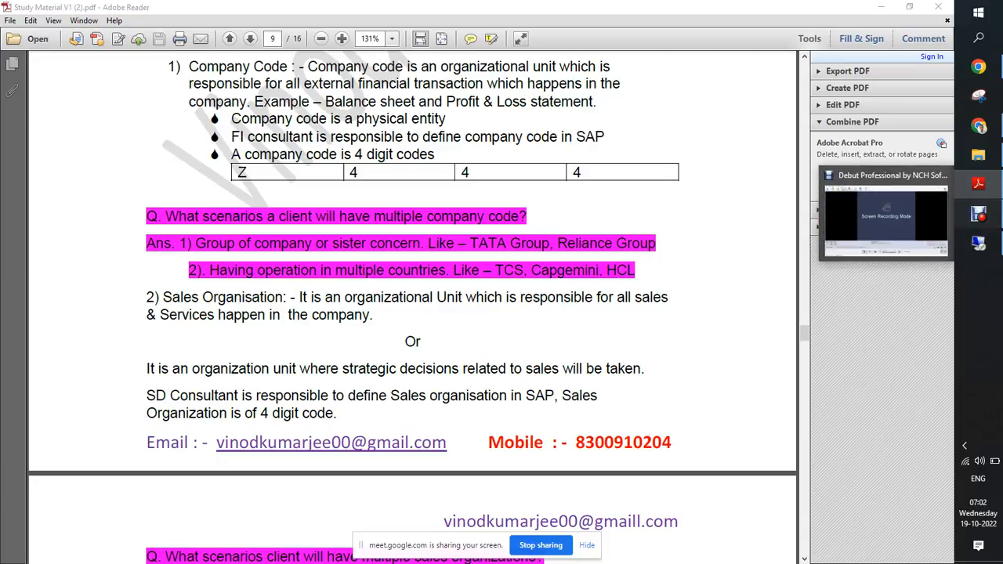
left_click(978, 214)
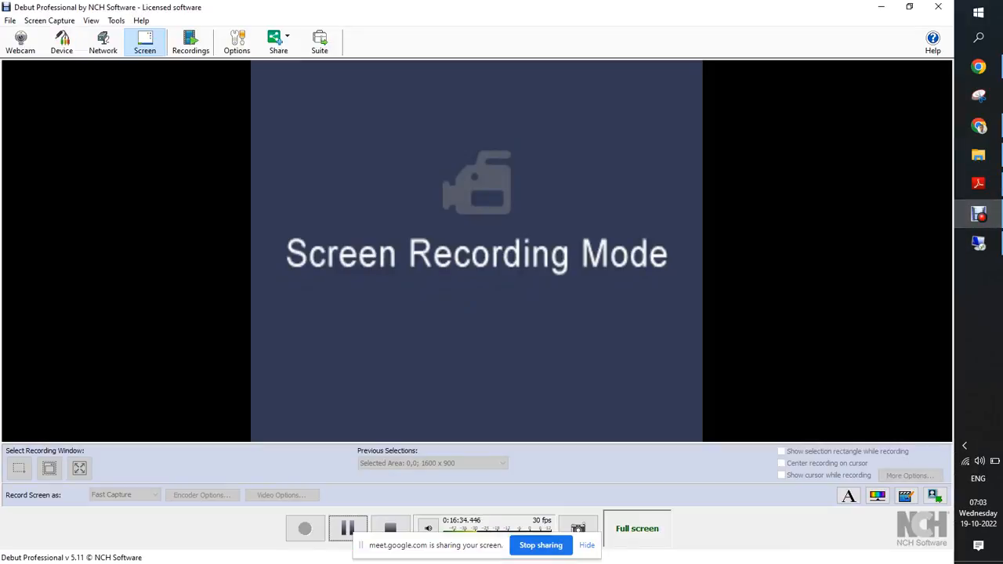
key("alt+Tab")
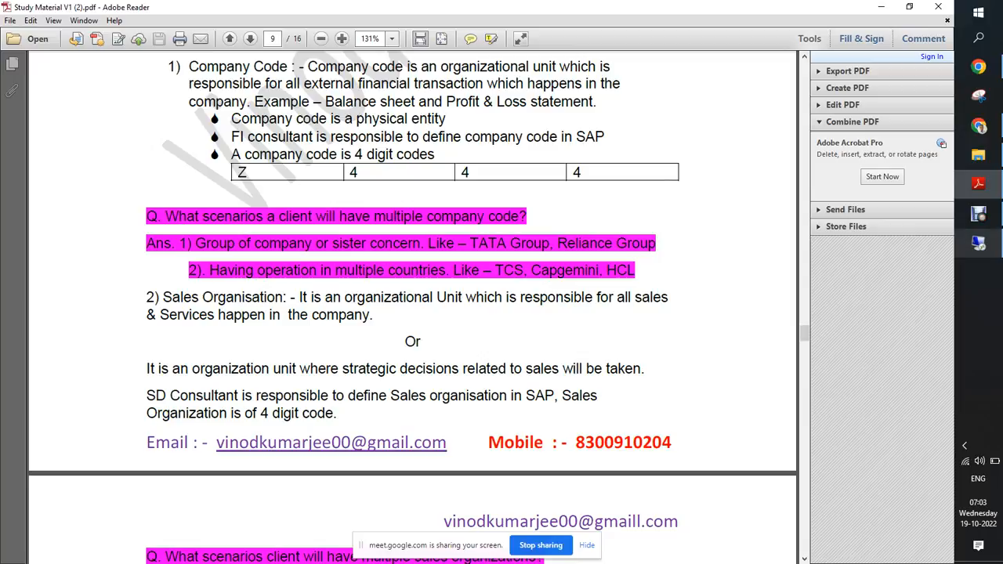
left_click(978, 244)
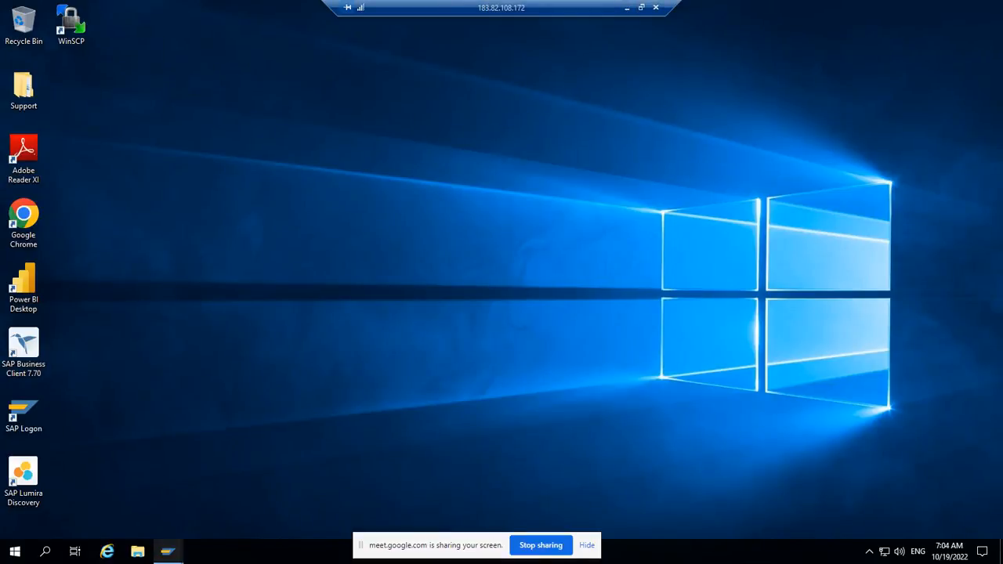
mouse_move(167, 552)
left_click(206, 495)
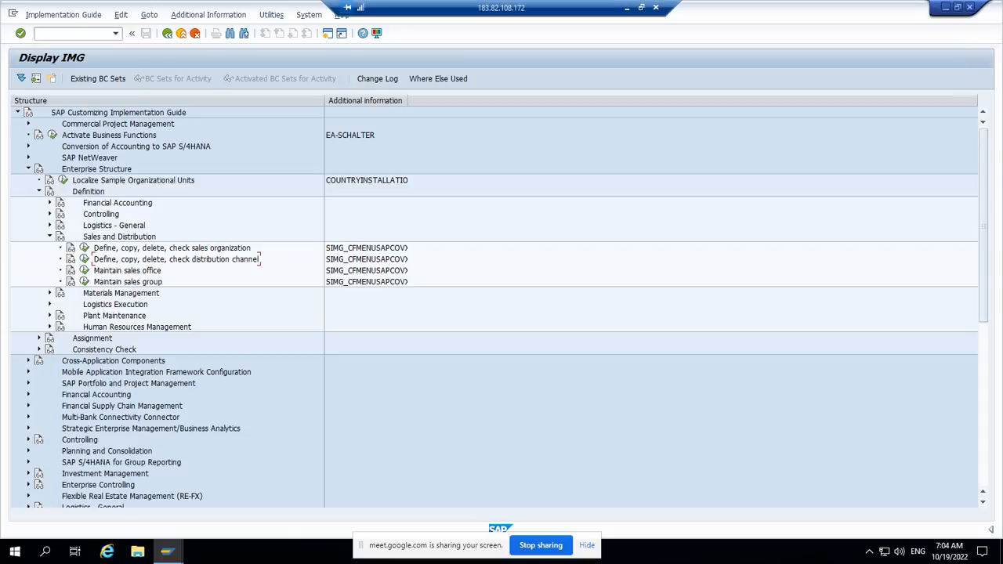
left_click(627, 8)
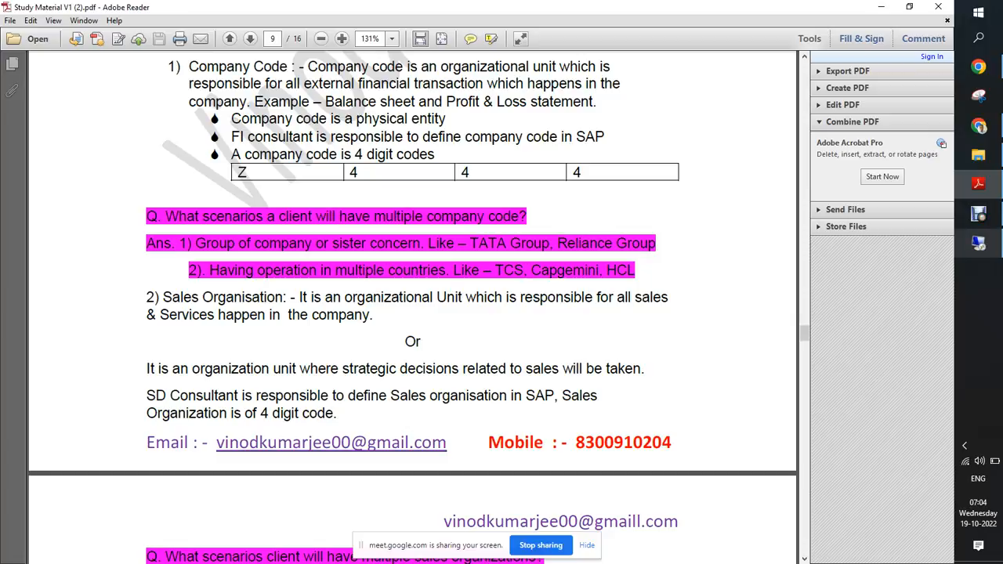
left_click(979, 244)
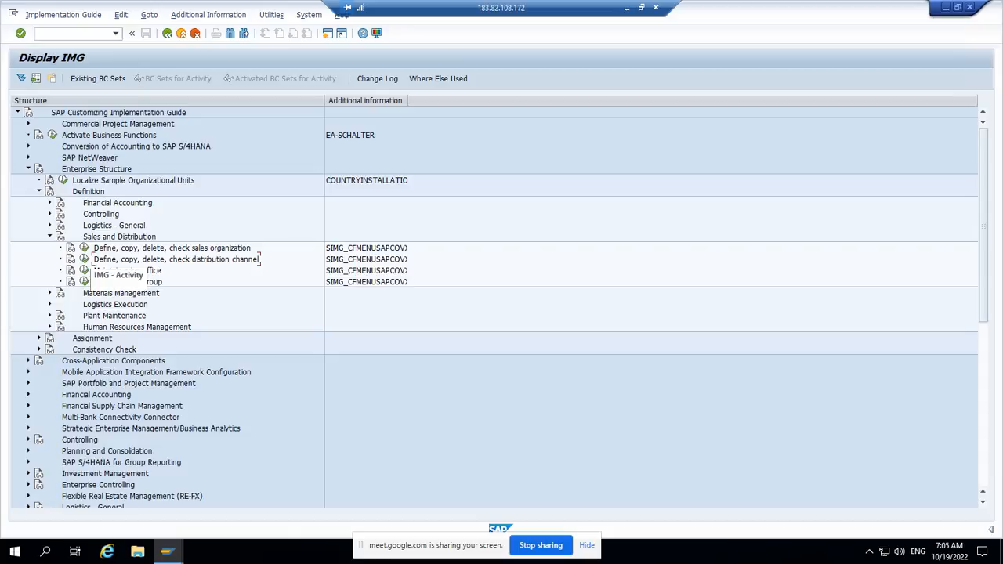
Step: Start the Define distribution channel activity and add a new distribution channel ZZ named Vinod DC
left_click(84, 259)
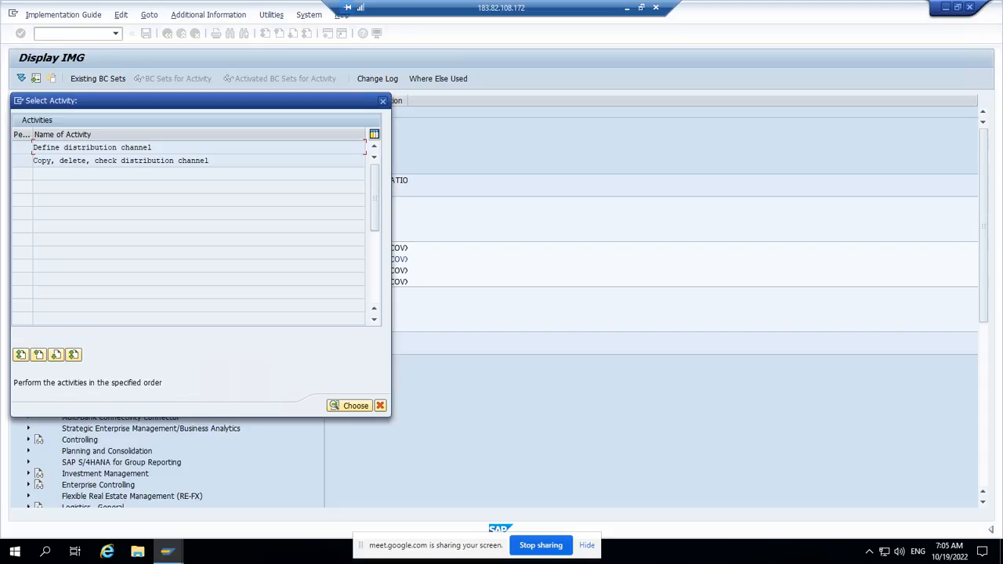
double_click(115, 148)
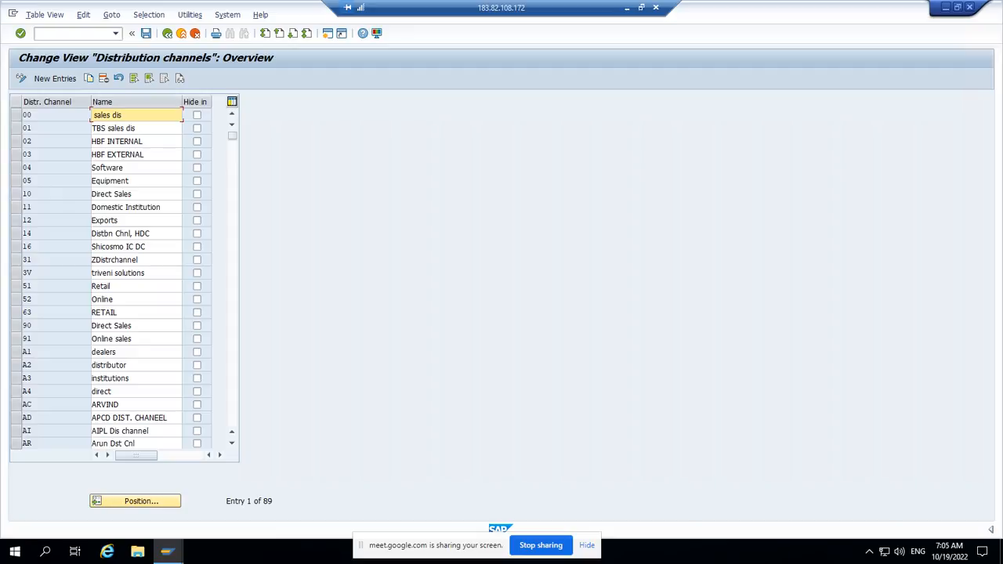
left_click(51, 78)
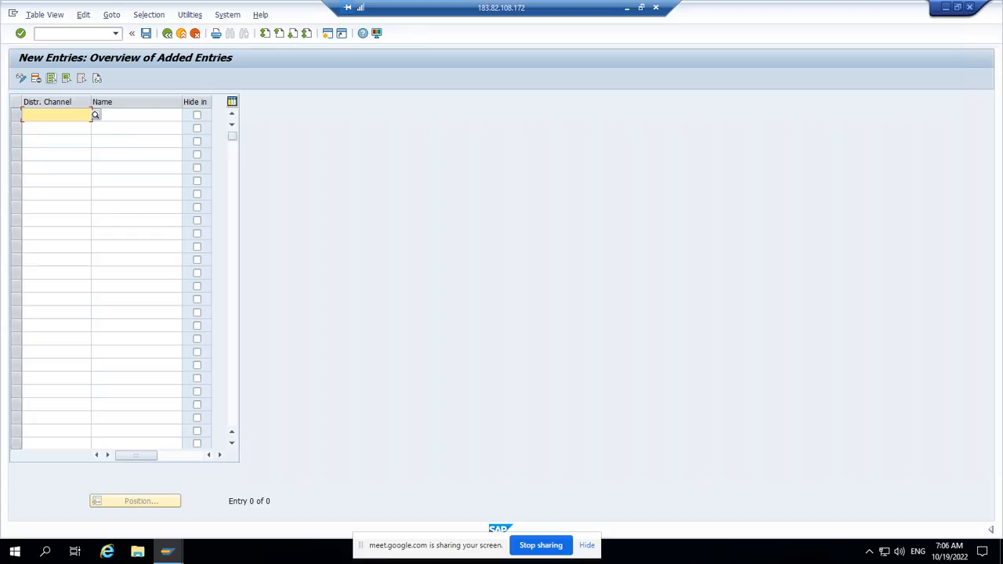
type("zz")
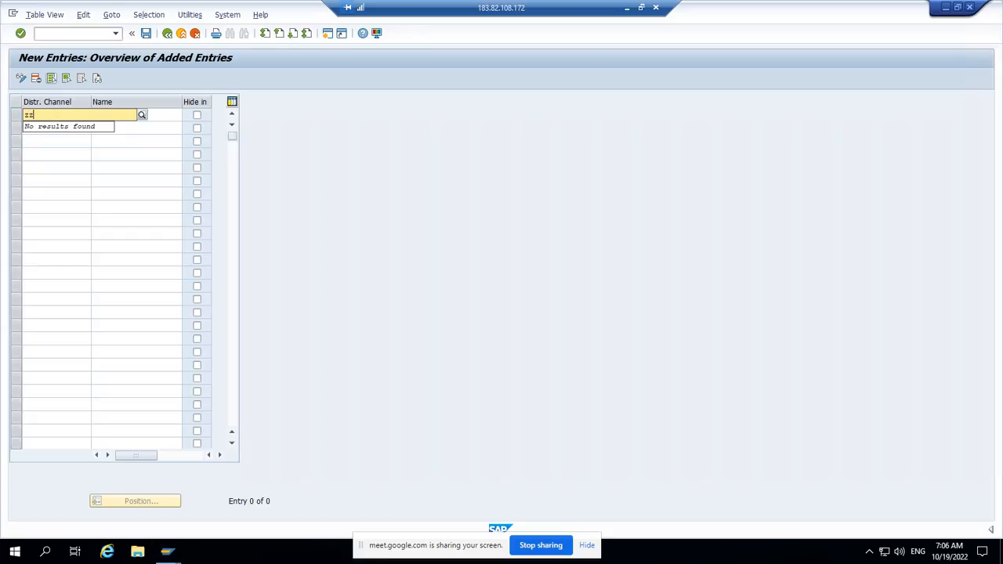
key("Tab")
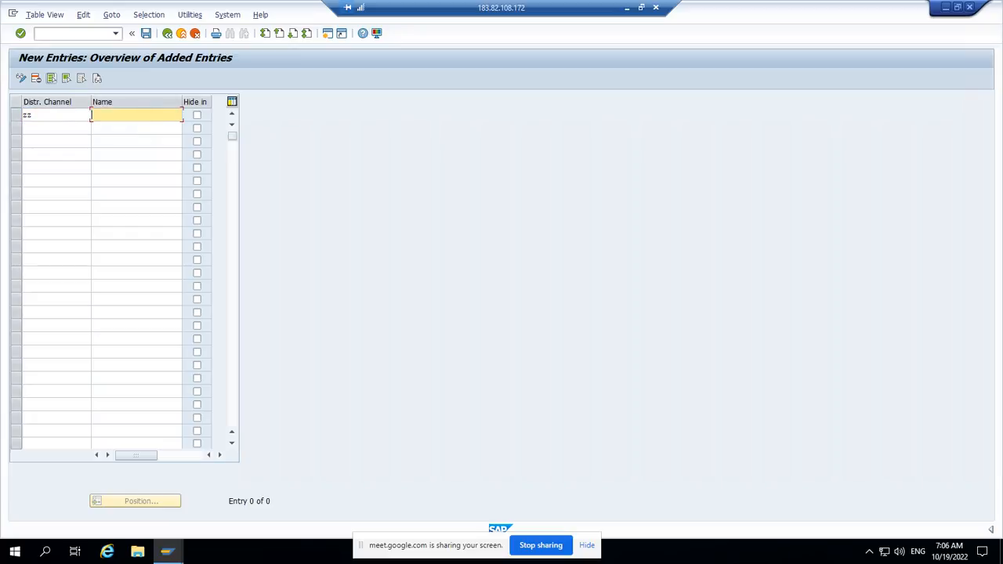
type("Vinod DC")
Step: Save the new distribution channel in customizing request S4HK903026 and return to the distribution channels overview
key("ctrl+s")
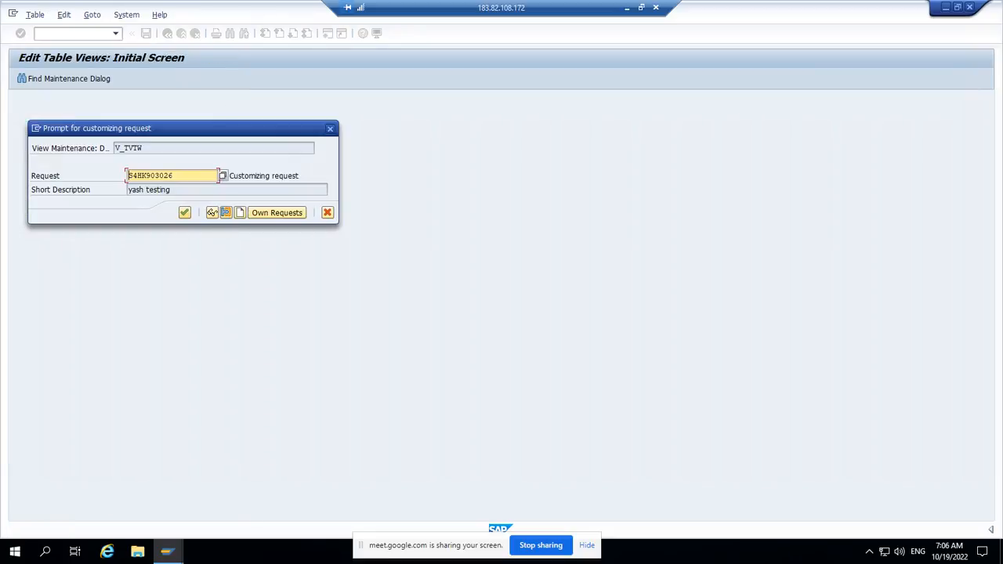
left_click(184, 212)
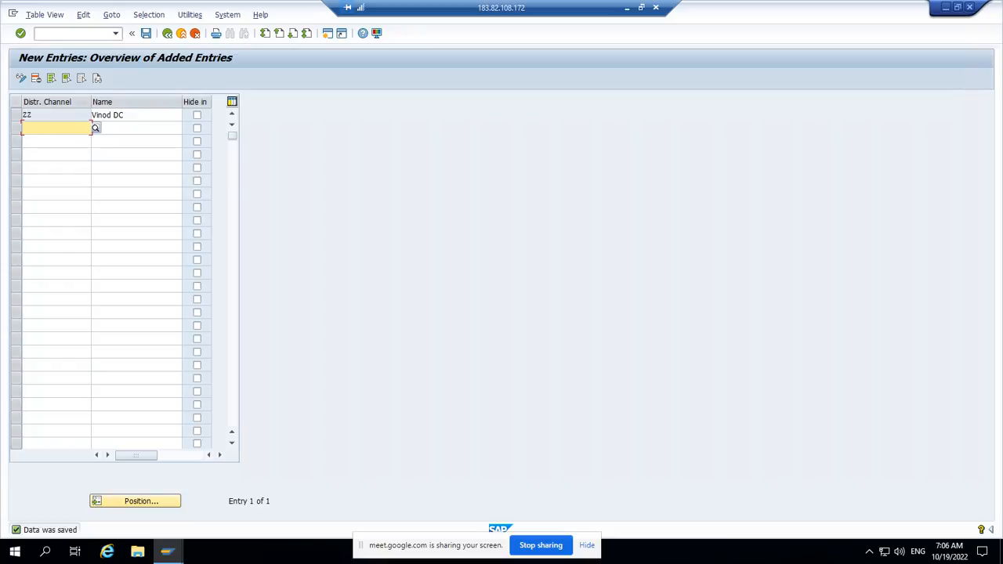
left_click(167, 33)
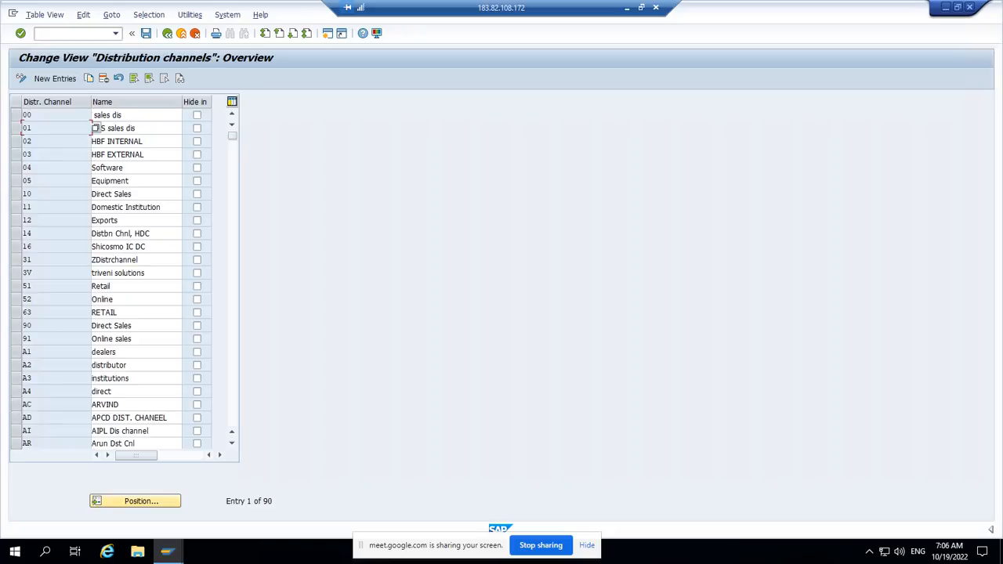
Step: Leave the distribution channel activity, collapse Sales and Distribution, and expand the Logistics - General activities under Enterprise Structure Definition
left_click(167, 34)
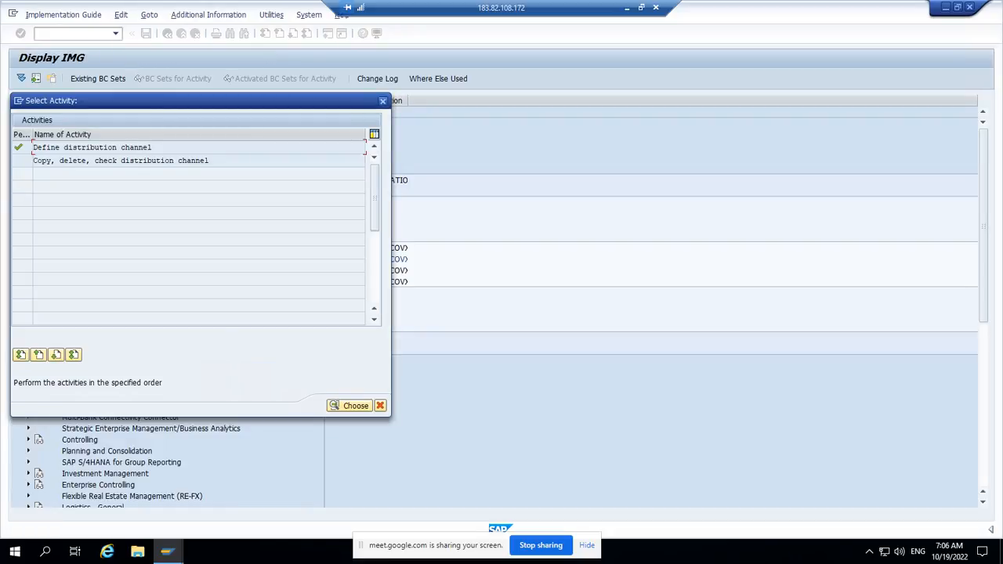
left_click(382, 100)
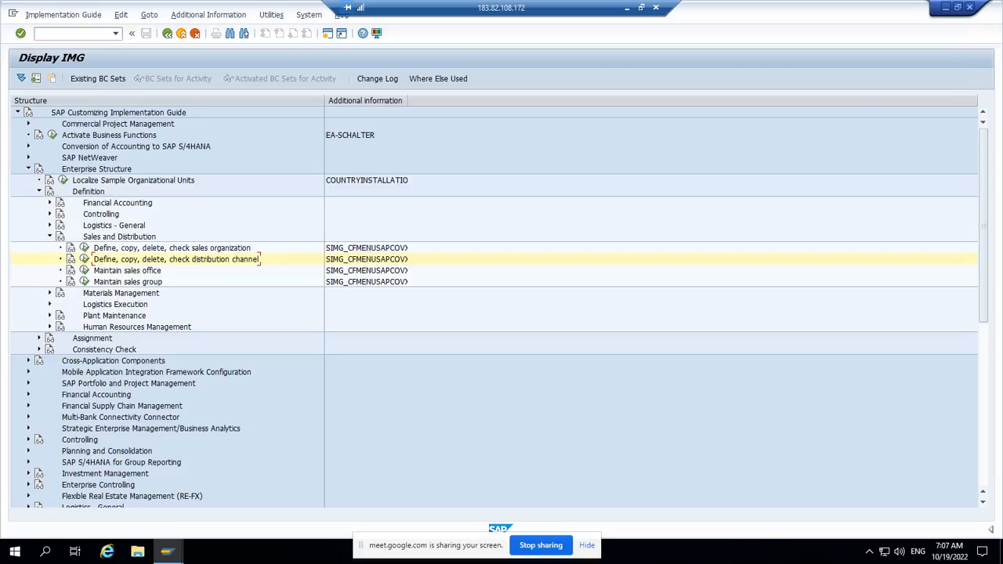
left_click(49, 236)
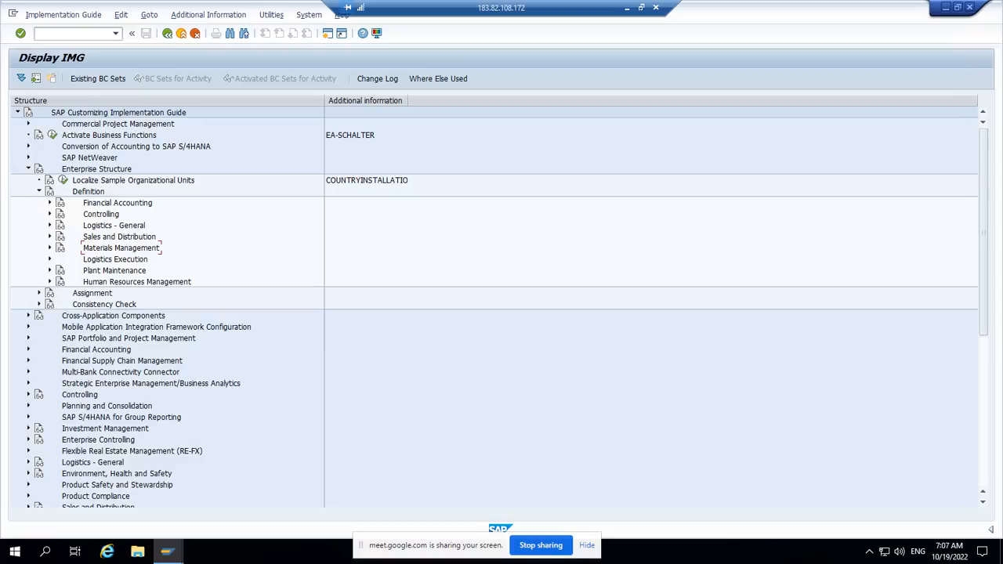
left_click(49, 225)
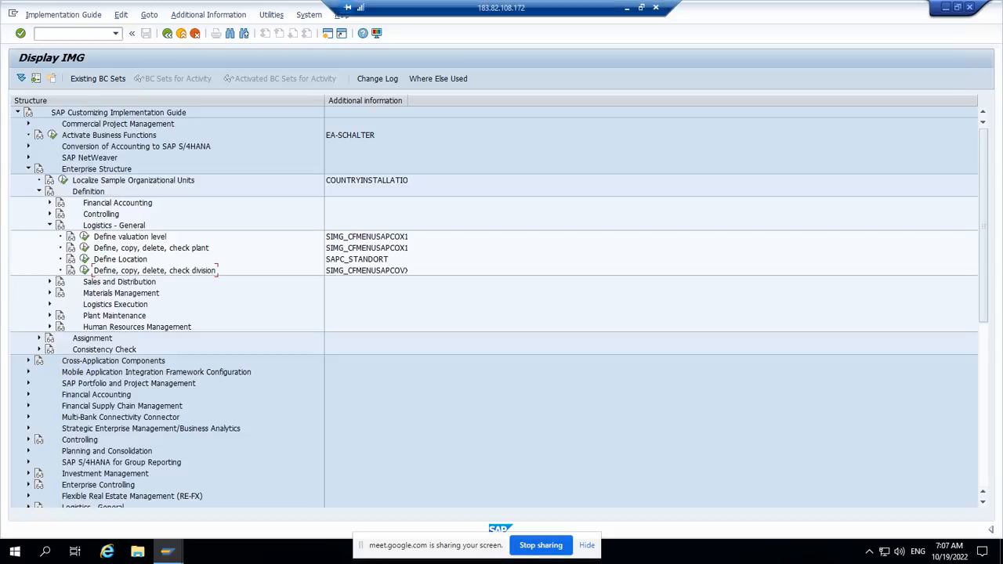
Step: Switch to the study material PDF in Adobe Reader, examine the Enterprise Structure - Creation diagram, and return to the remote SAP session
left_click(627, 8)
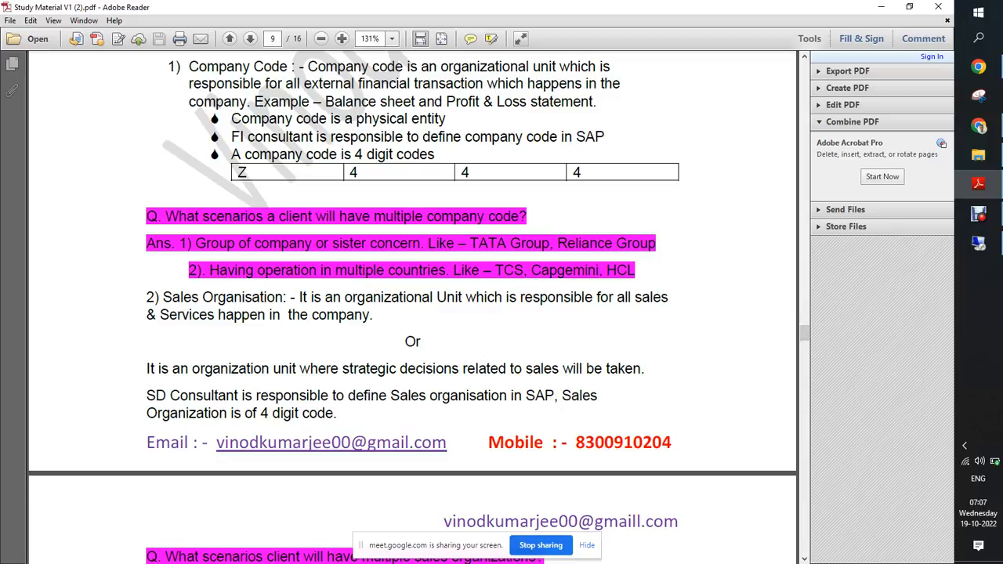
left_click_drag(804, 333, 804, 317)
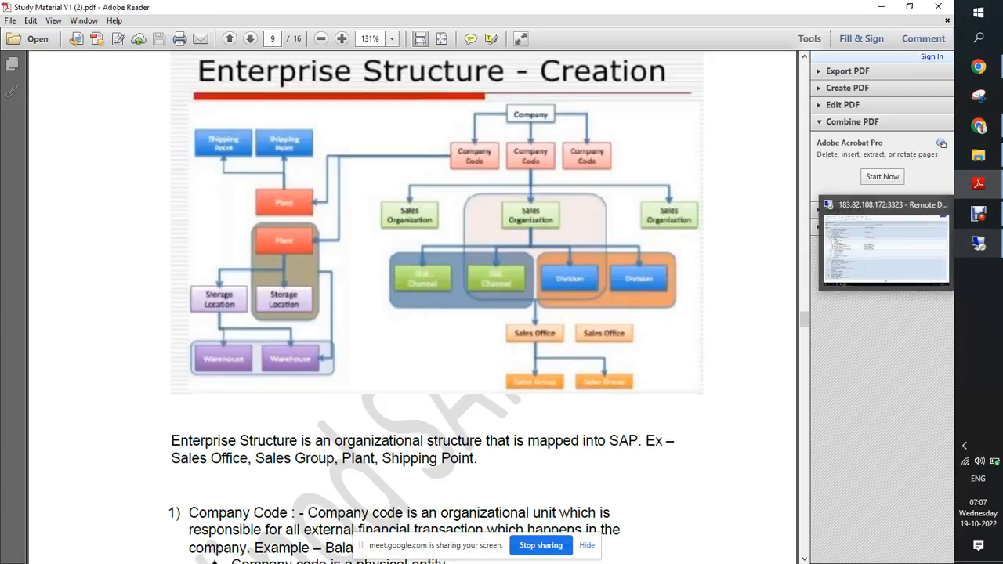
left_click(977, 243)
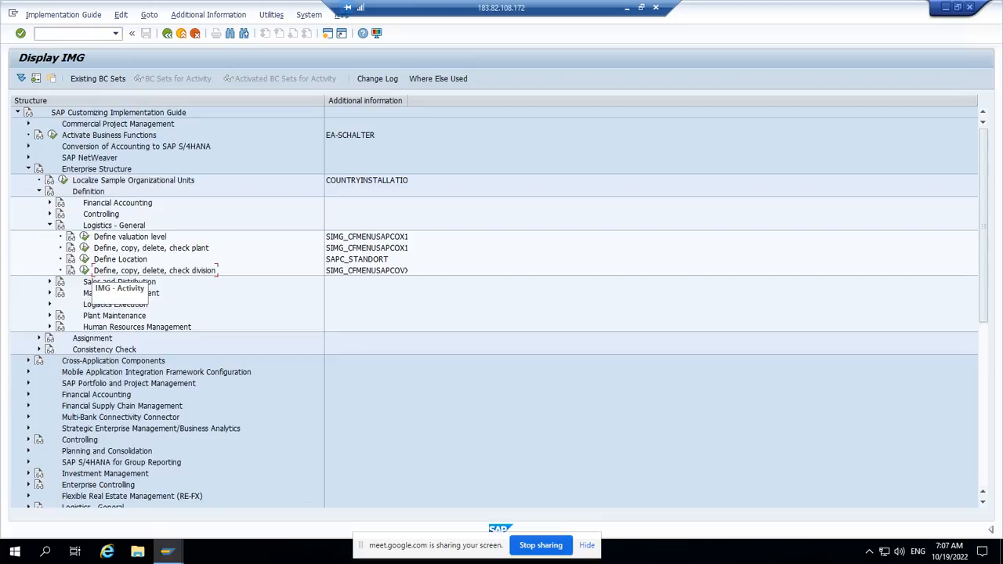
Step: Open the Define Division activity, review the existing divisions against the enterprise structure diagram, and return to the implementation guide structure
left_click(84, 270)
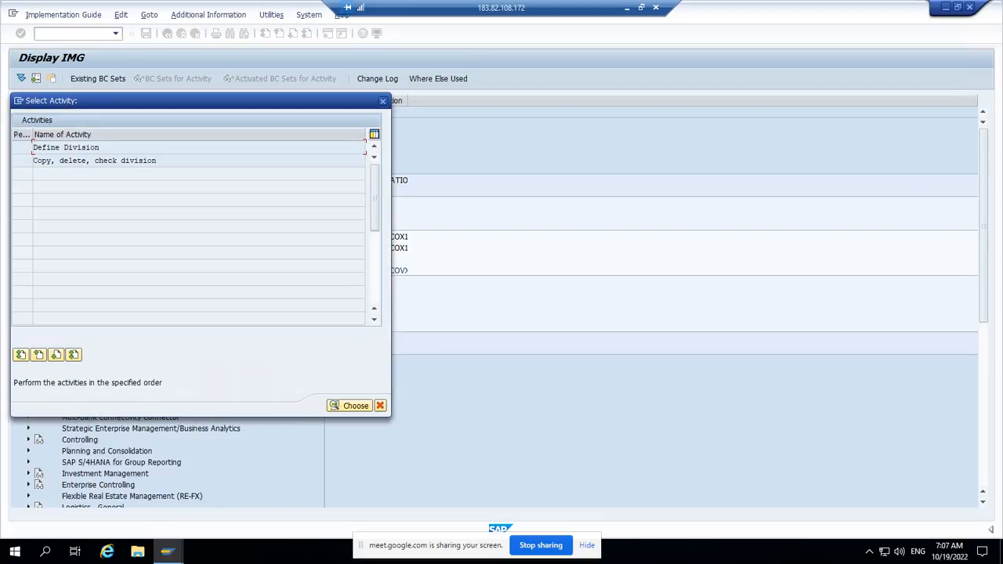
double_click(60, 148)
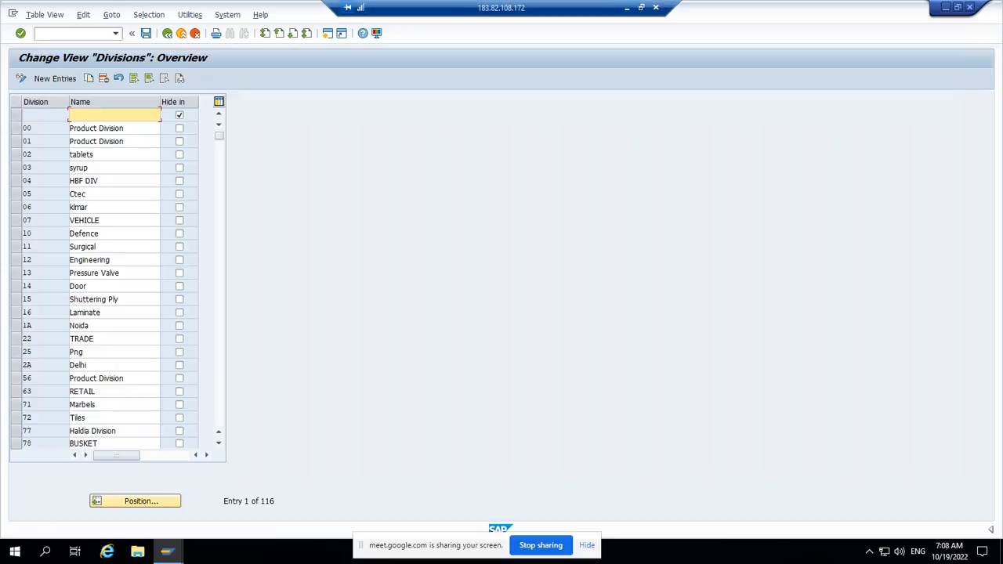
left_click(626, 7)
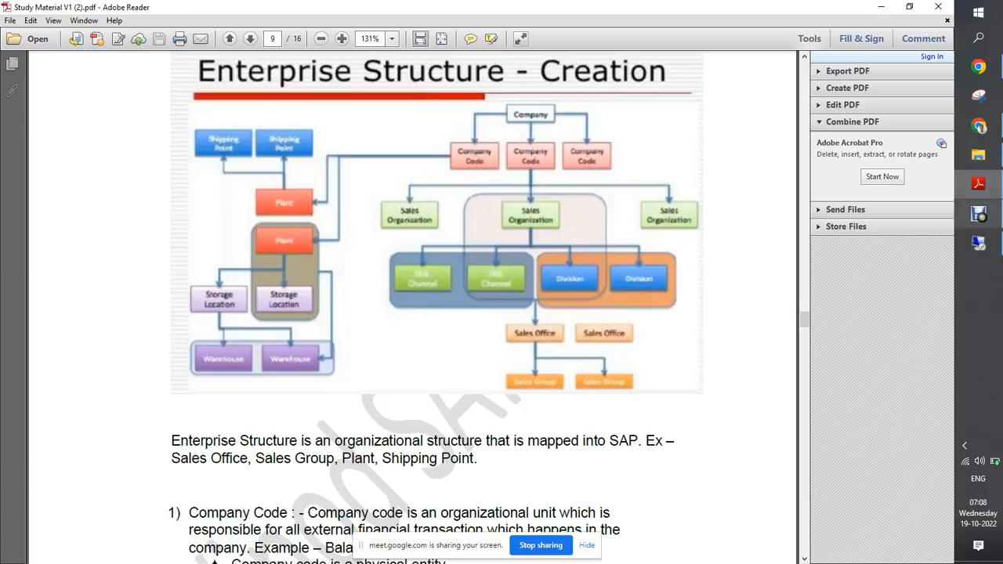
left_click(978, 213)
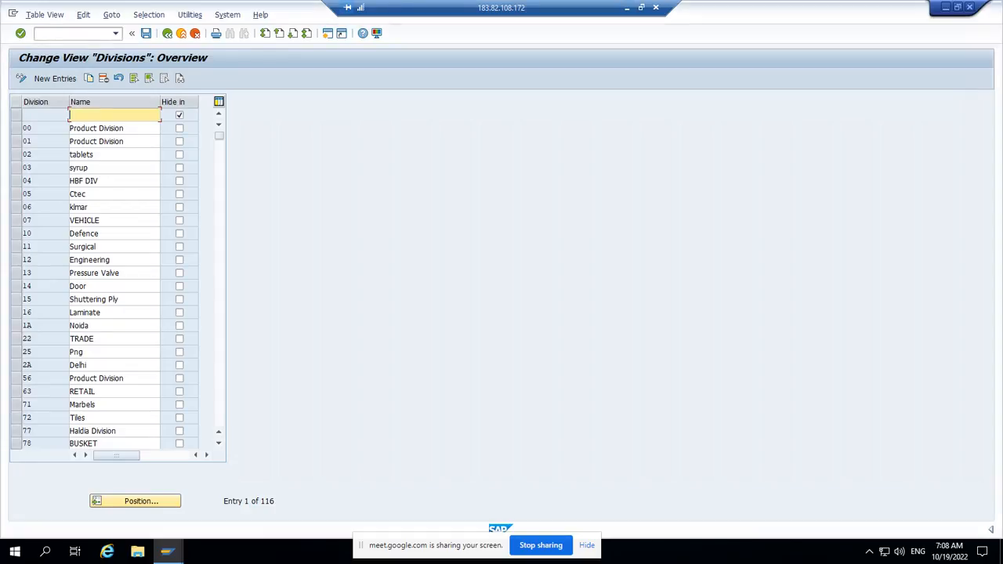
left_click(167, 32)
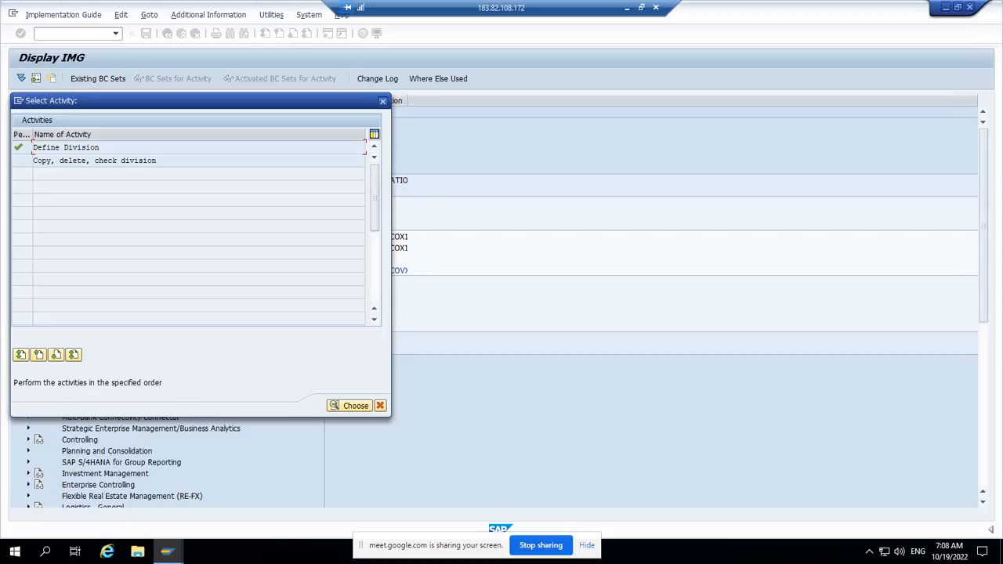
left_click(382, 101)
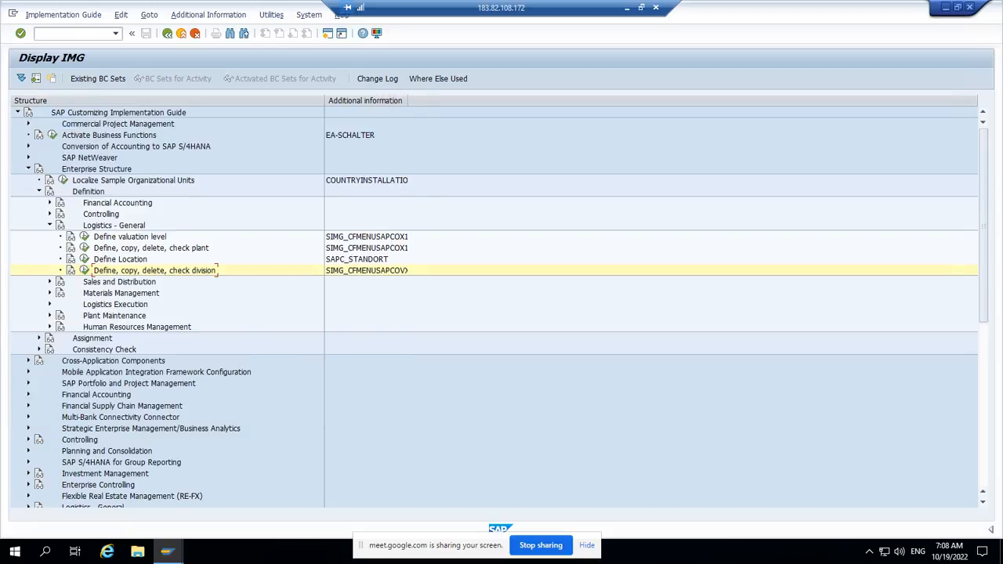
Step: Check the definition activities under Sales and Distribution, and return to the expanded Logistics - General activities
left_click(50, 225)
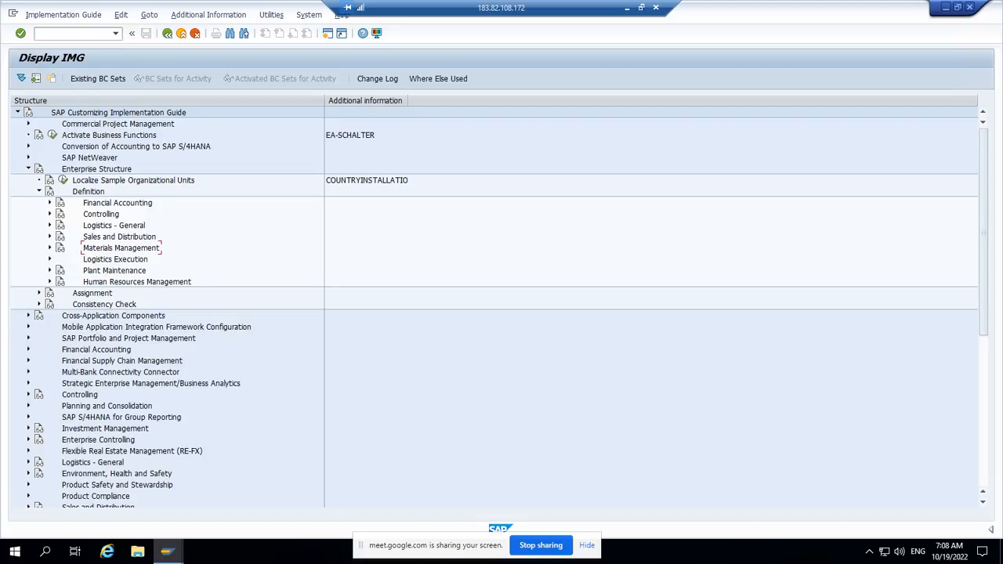
left_click(49, 236)
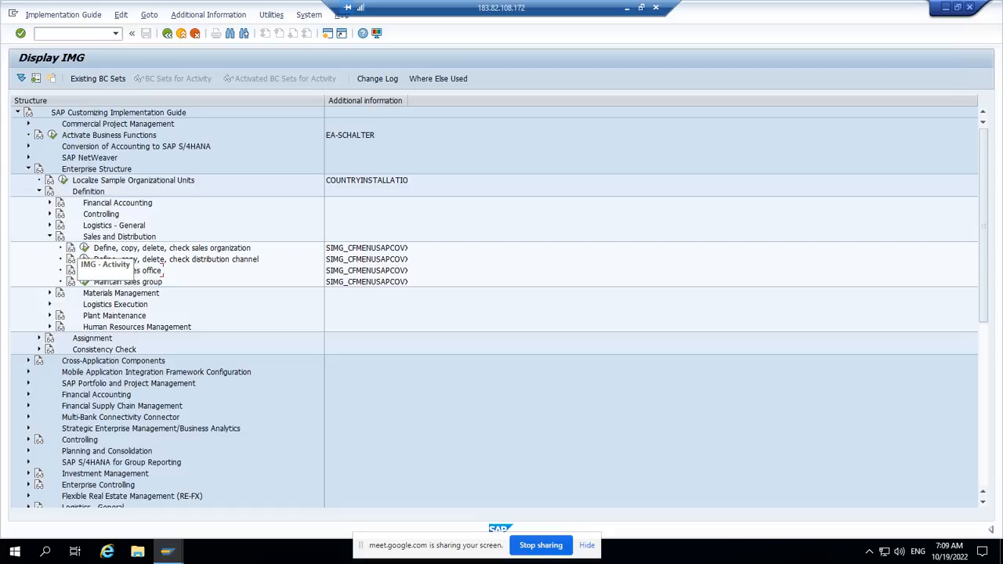
left_click(50, 236)
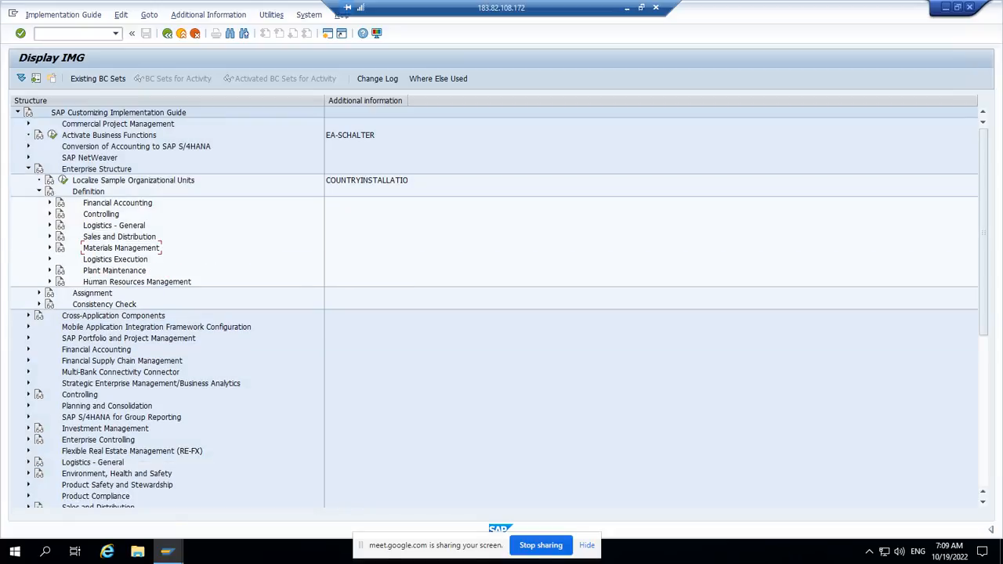
left_click(50, 226)
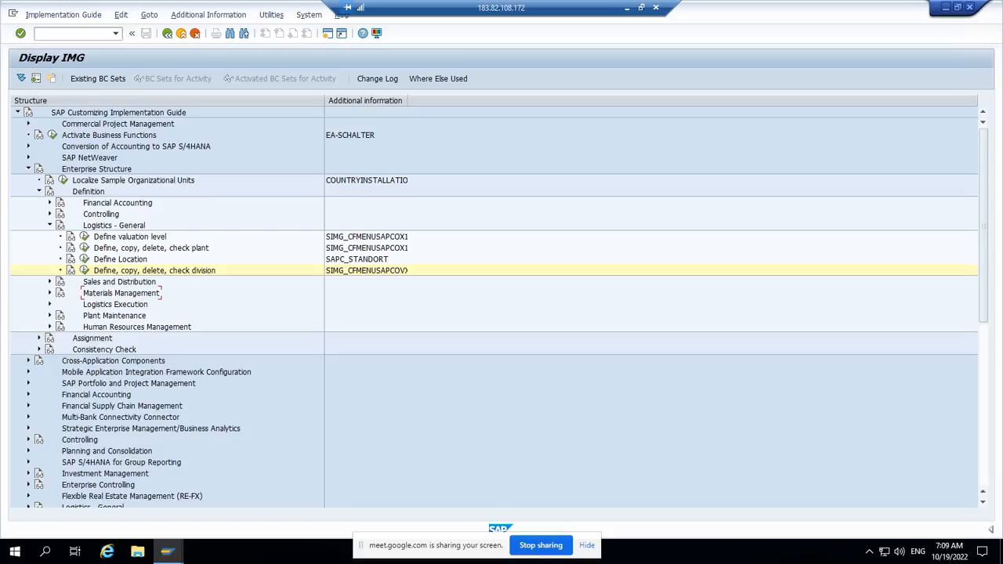
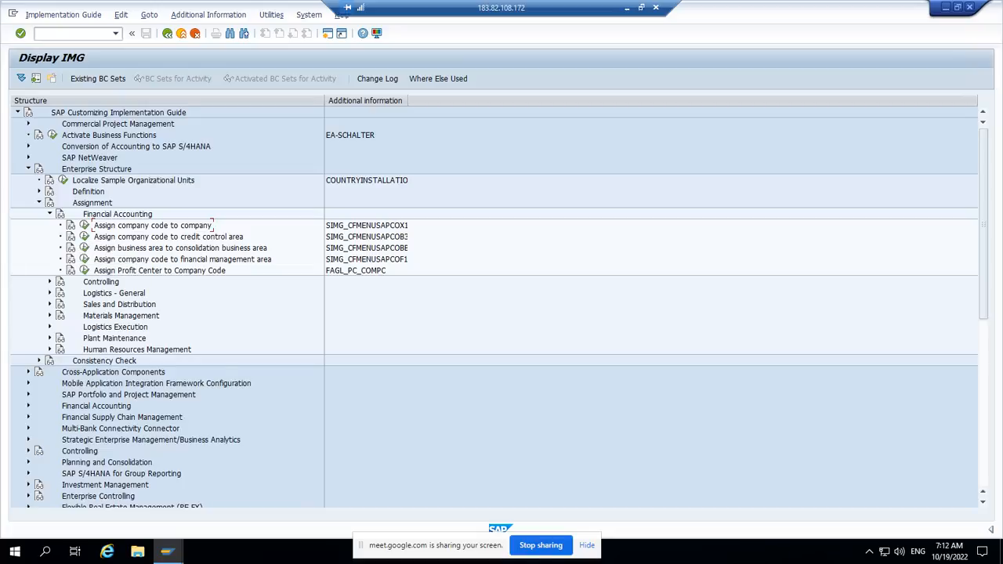
Step: Collapse Financial Accounting, expand Sales and Distribution under Assignment, and open the activity assigning sales organizations to company codes
left_click(49, 214)
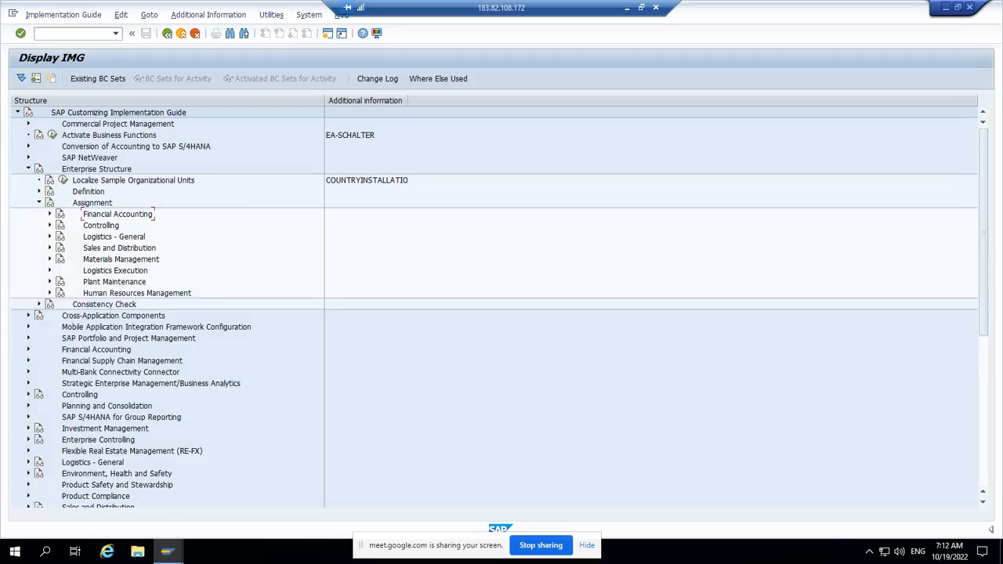
left_click(50, 248)
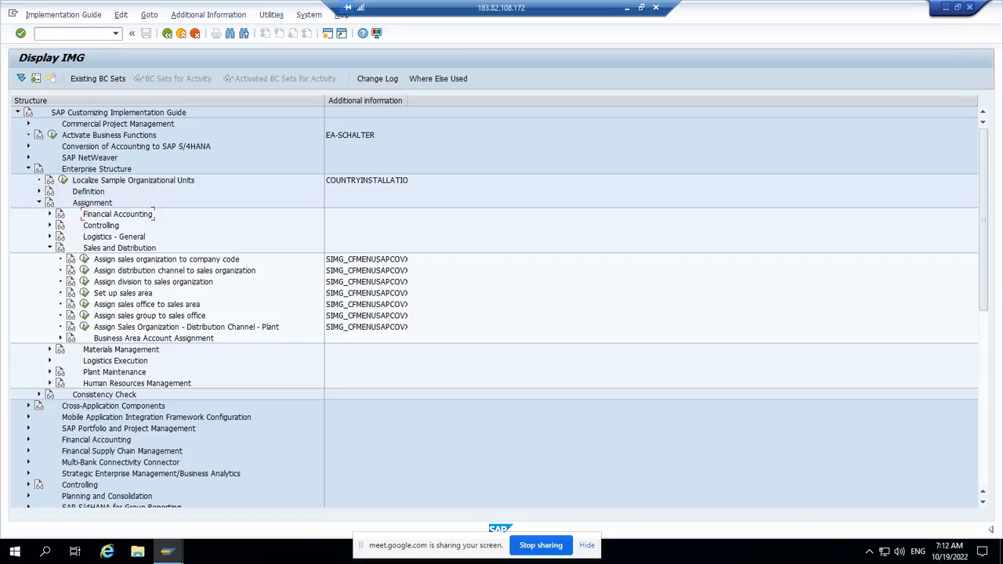
left_click(84, 258)
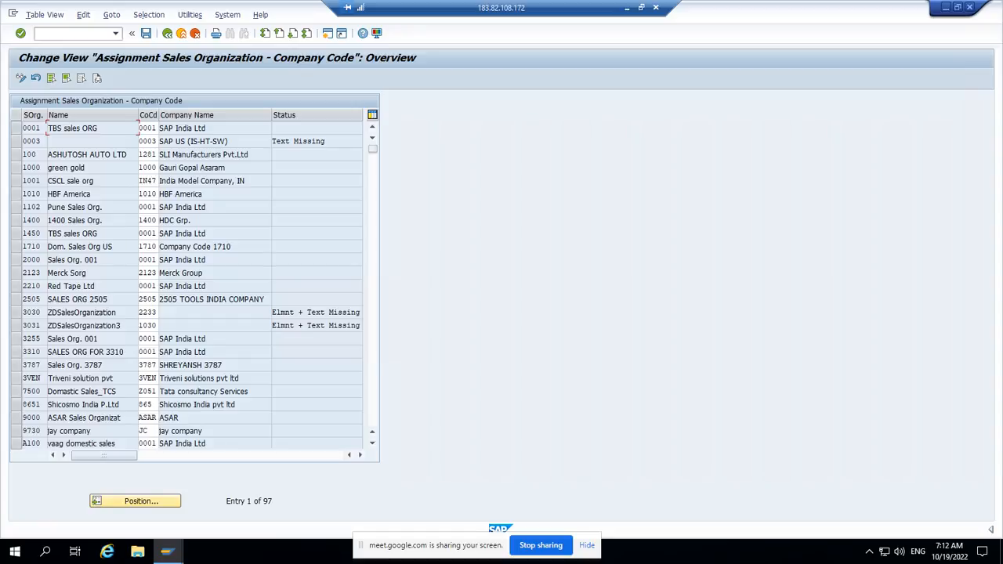
Step: Look for sales organization Z555 in the company code assignment overview, and return to the implementation guide structure
left_click(134, 501)
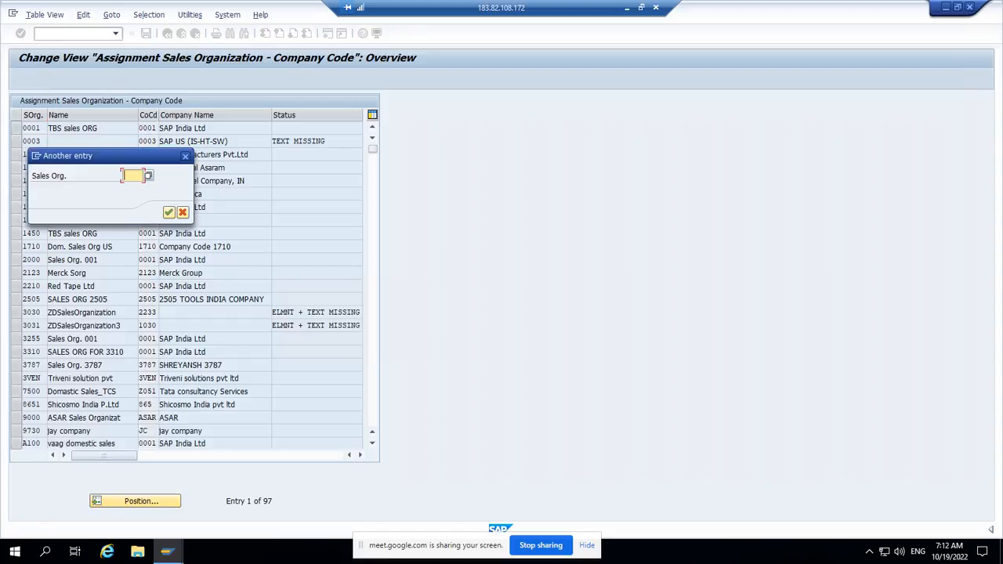
type("z5")
key("Down")
key("Return")
key("Return")
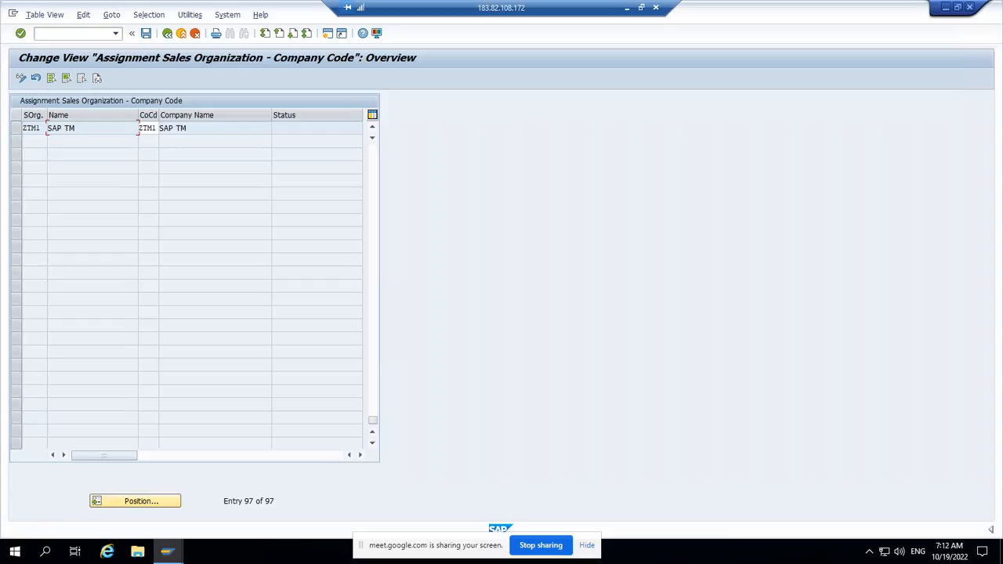
left_click(372, 317)
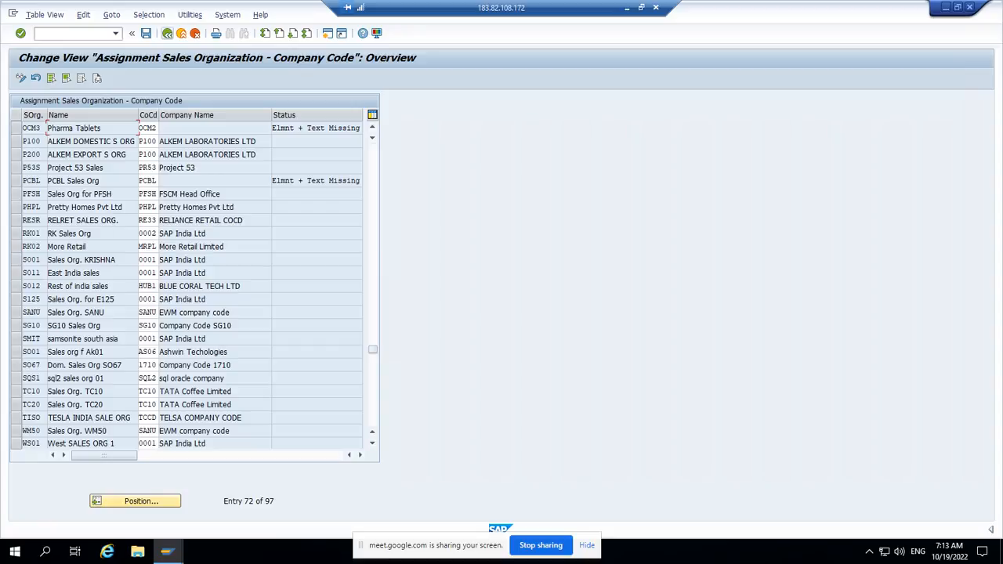
left_click(167, 33)
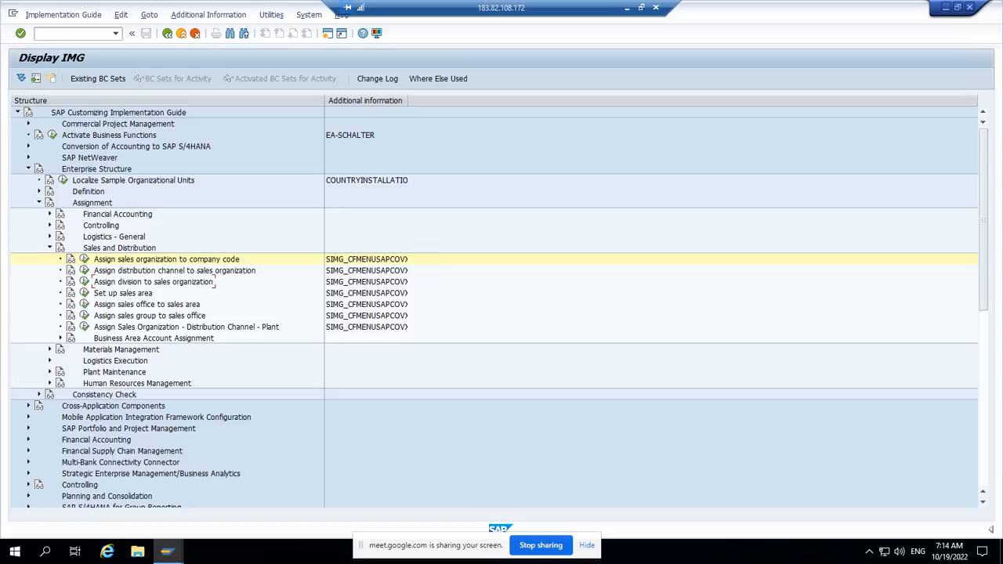
Step: Collapse the Assignment branch, and under Definition collapse Logistics - General and expand the Sales and Distribution activities
left_click(50, 248)
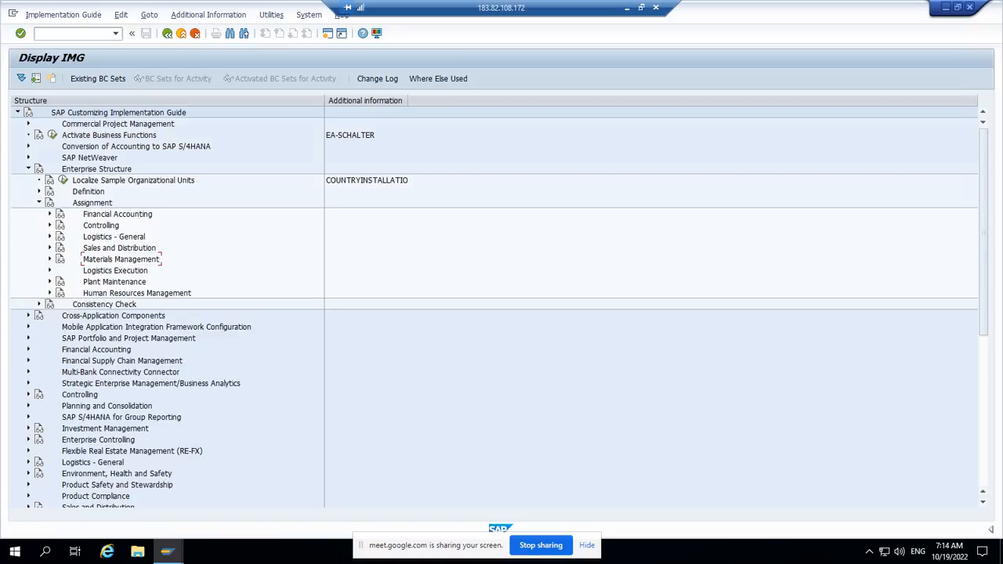
left_click(40, 203)
left_click(39, 191)
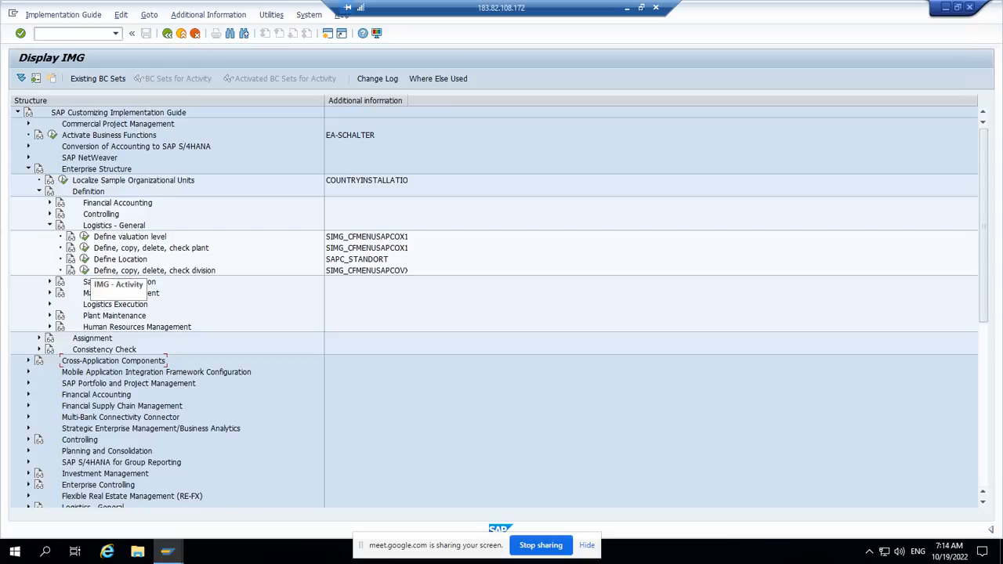
left_click(50, 226)
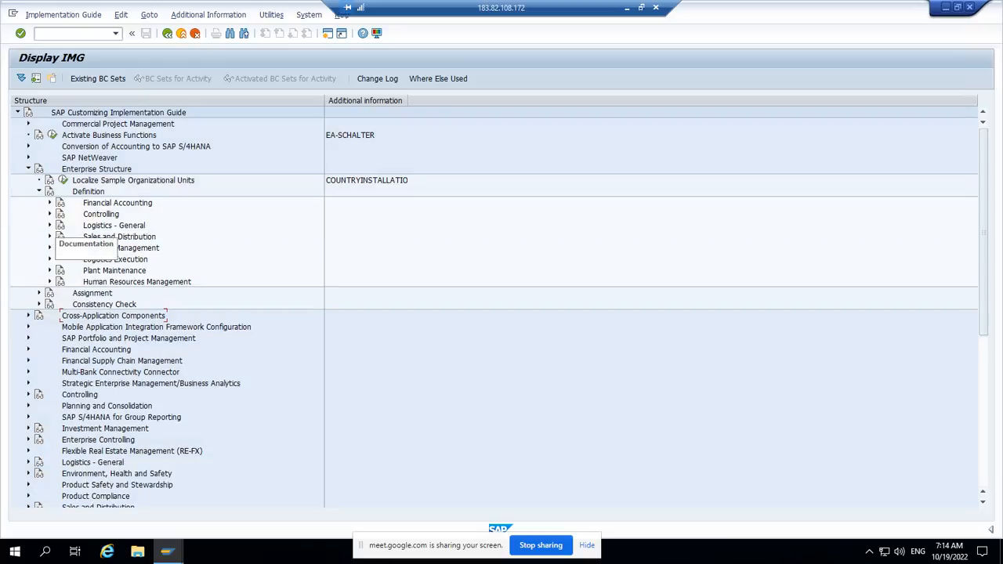
left_click(50, 237)
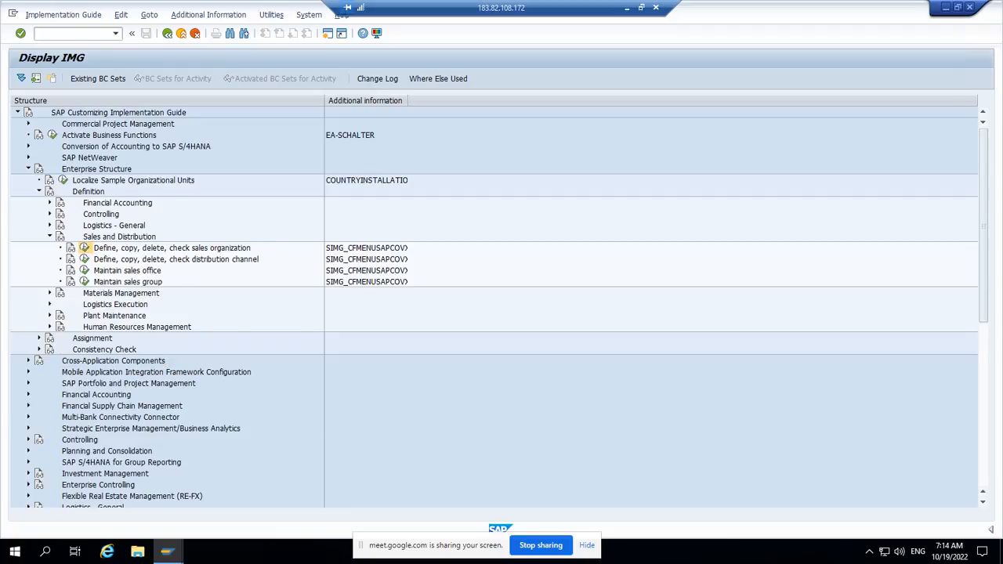
Step: Review the existing sales organizations in the Define Sales Organization activity, and return to the activity selection
left_click(84, 247)
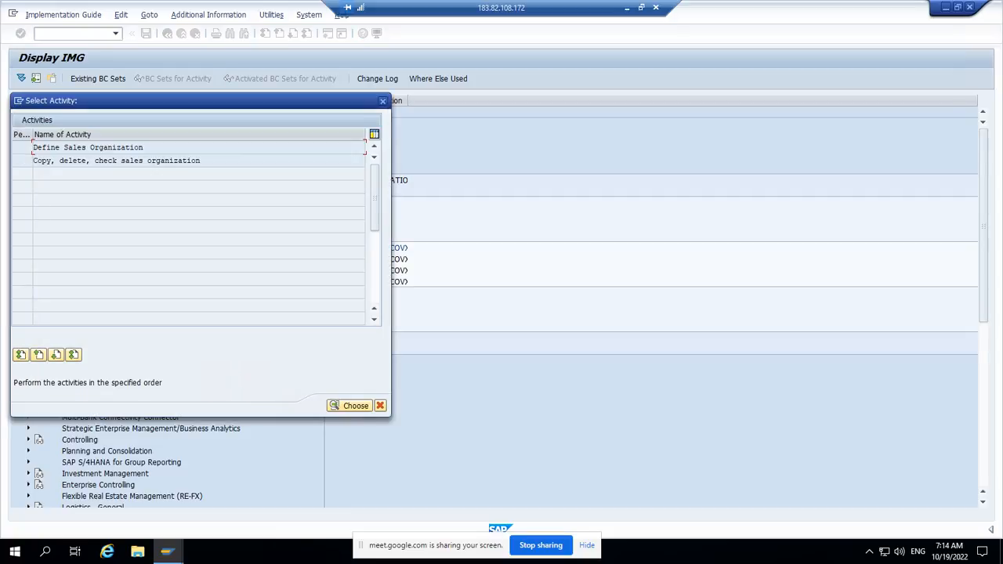
key("Return")
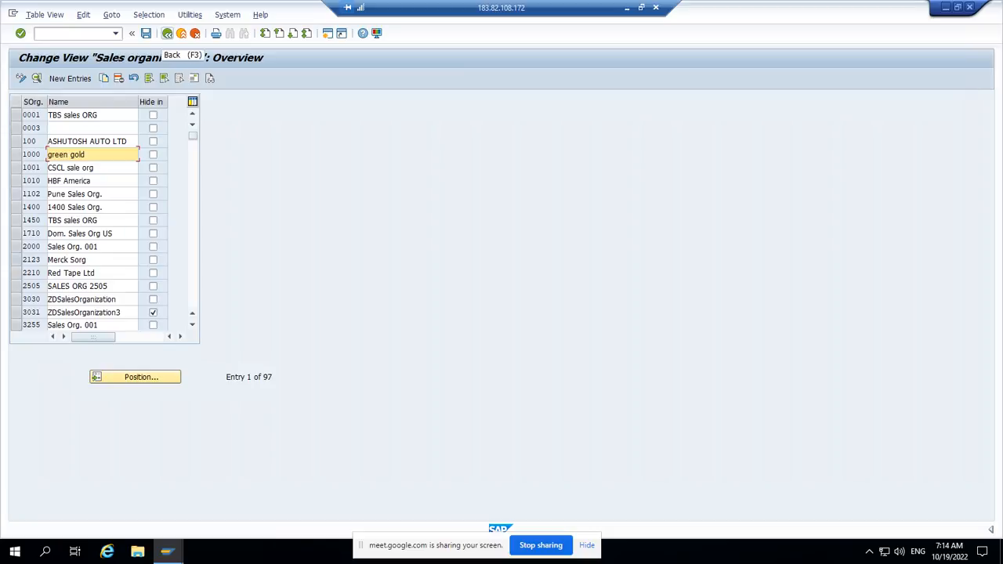
left_click(167, 33)
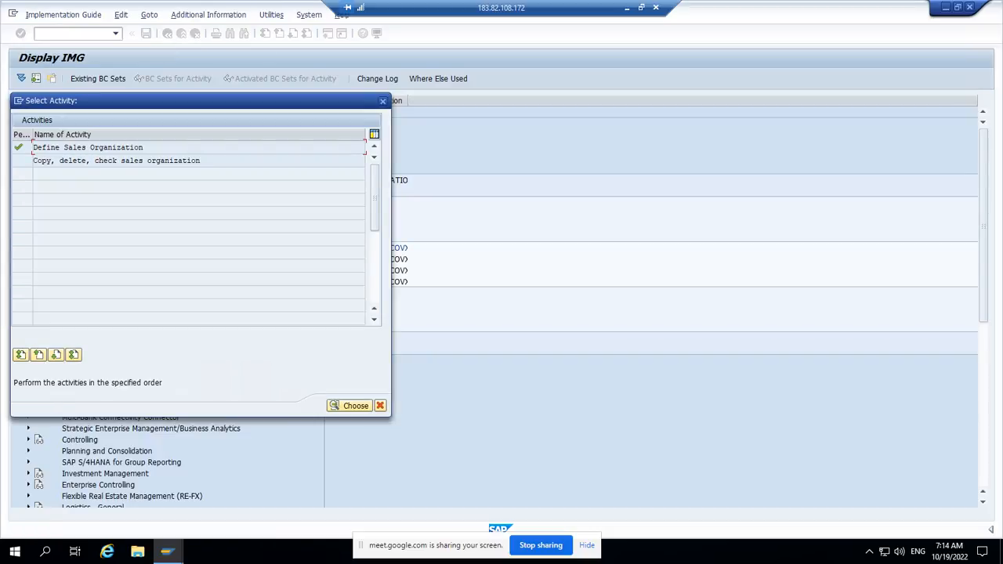
Step: Copy sales organization 0001 to Z555, transporting its number ranges under the proposed customizing request, and return to the implementation guide structure
key("Return")
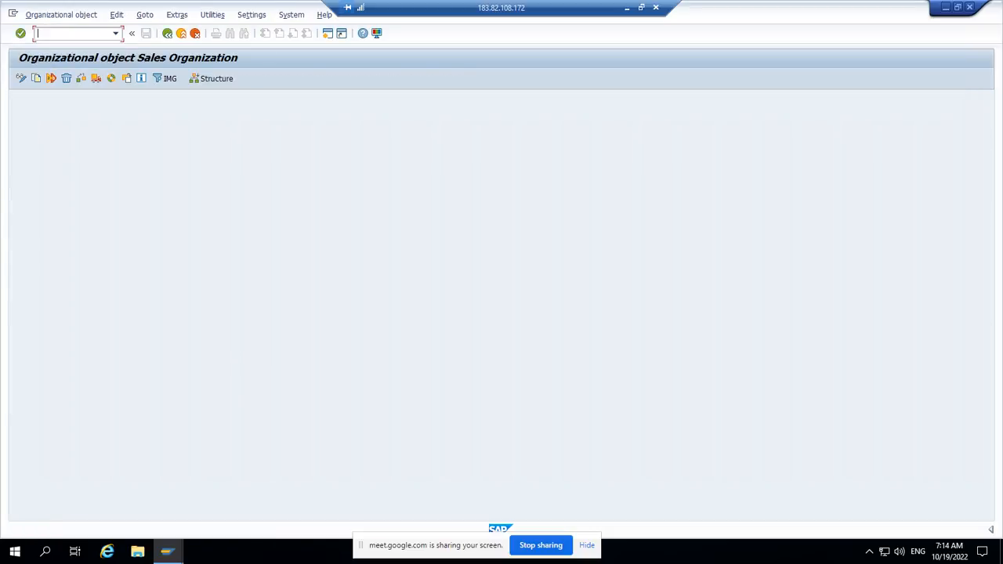
left_click(36, 78)
type("0")
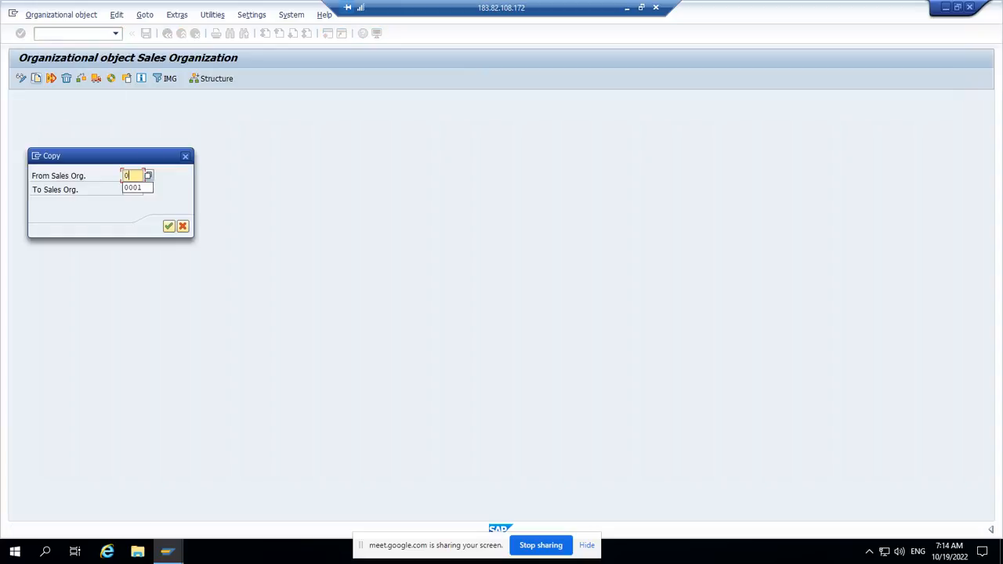
type("001")
key("Tab")
type("2")
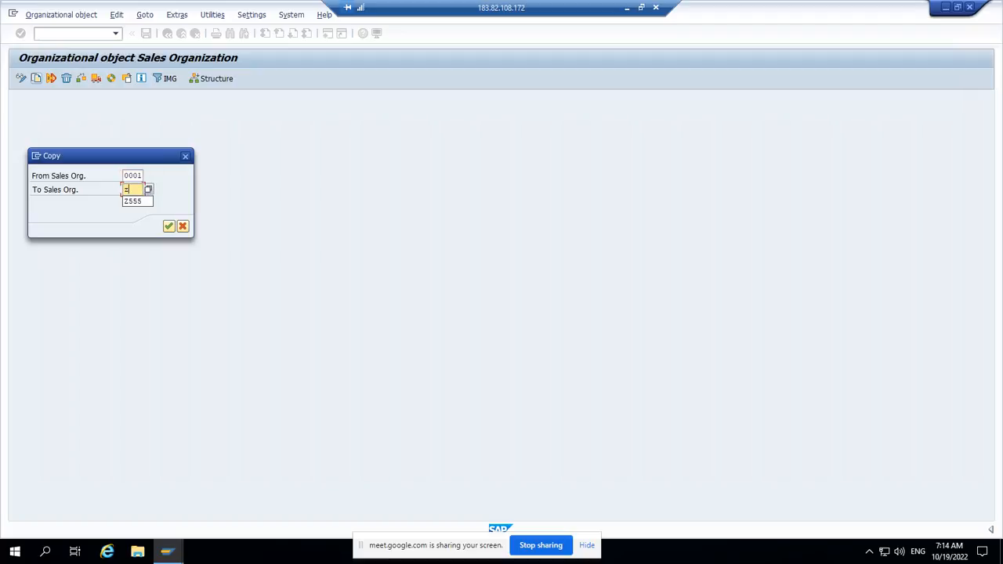
key("Down")
key("Return")
key("Return")
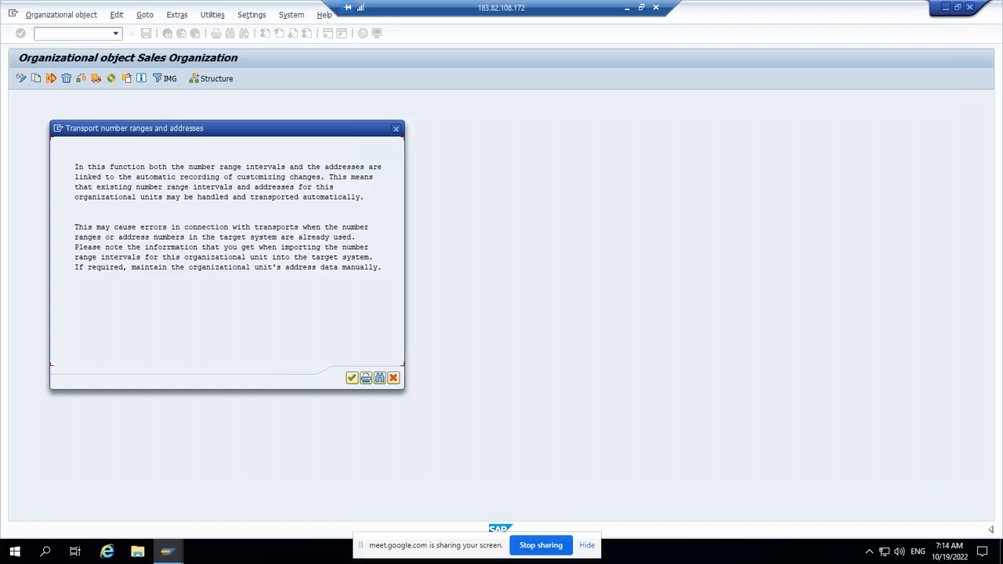
key("Return")
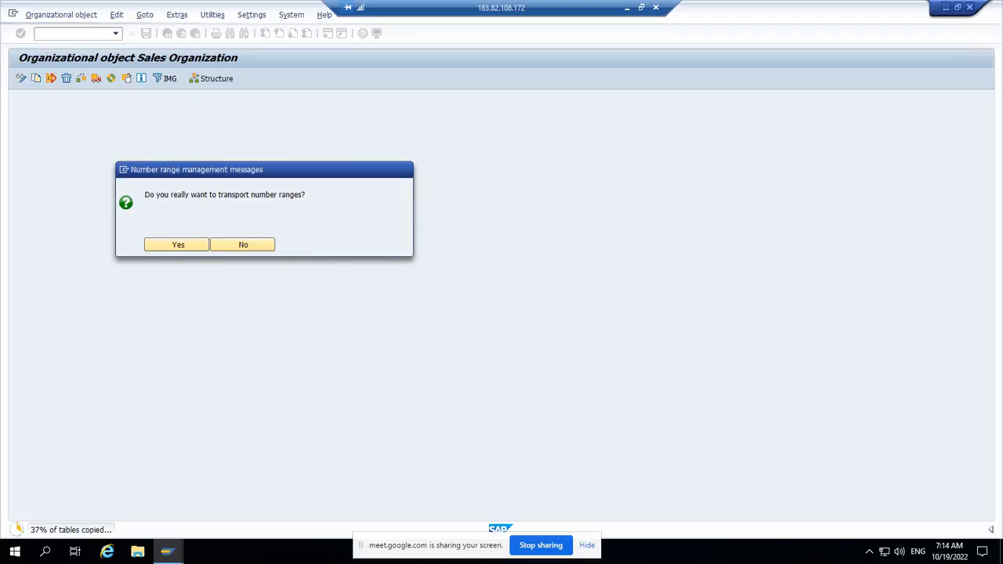
key("Return")
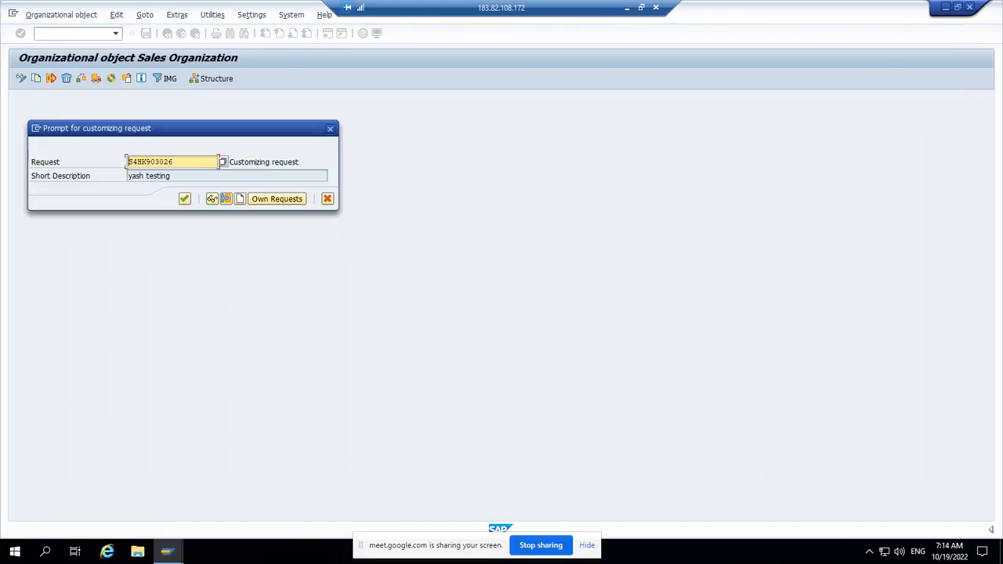
key("Return")
key("Return")
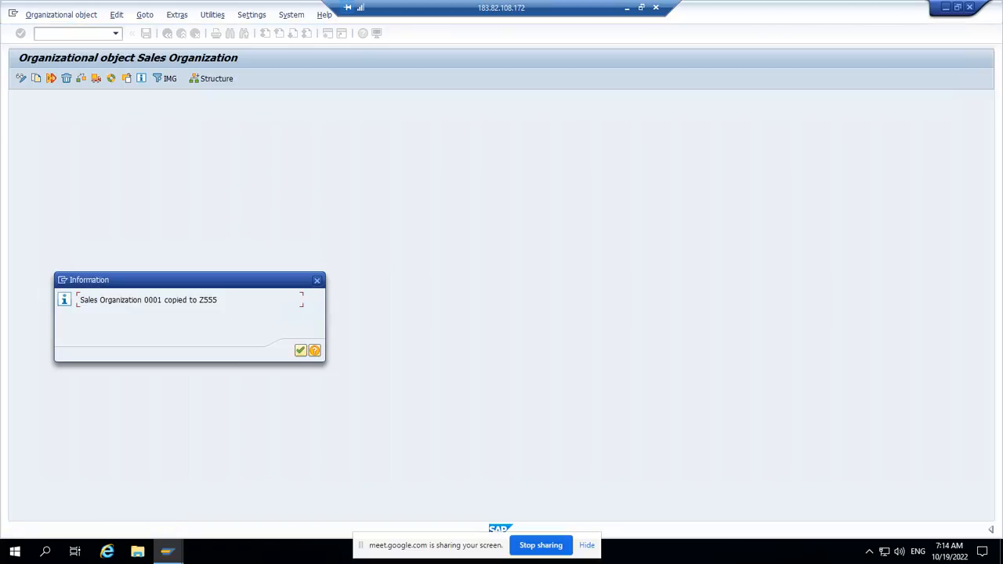
key("Return")
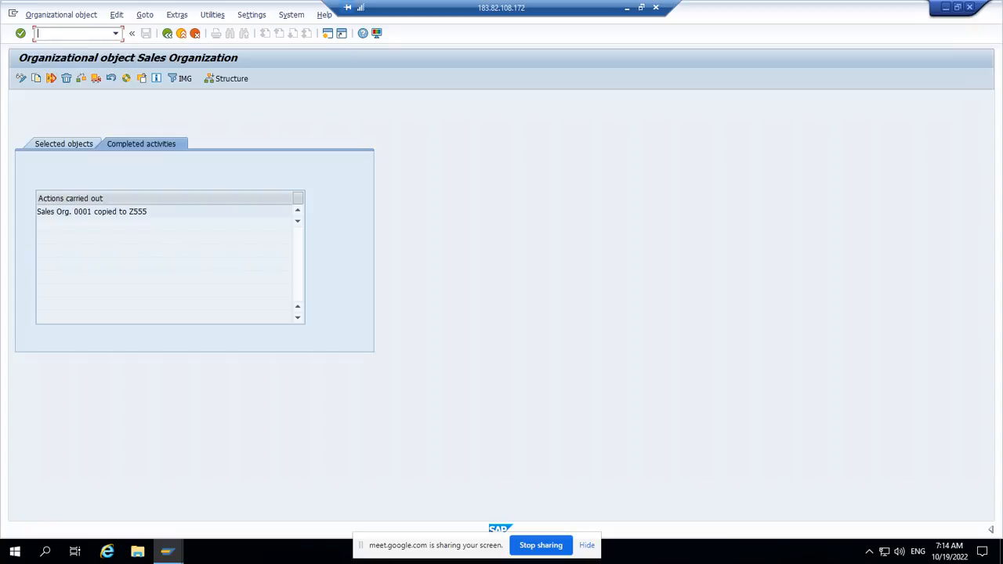
type("/")
left_click(167, 32)
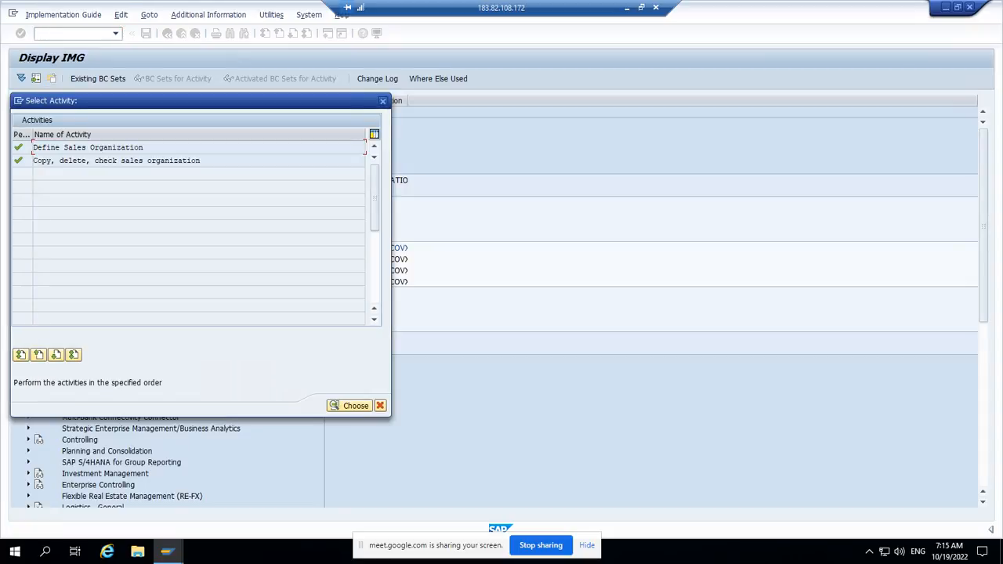
left_click(382, 101)
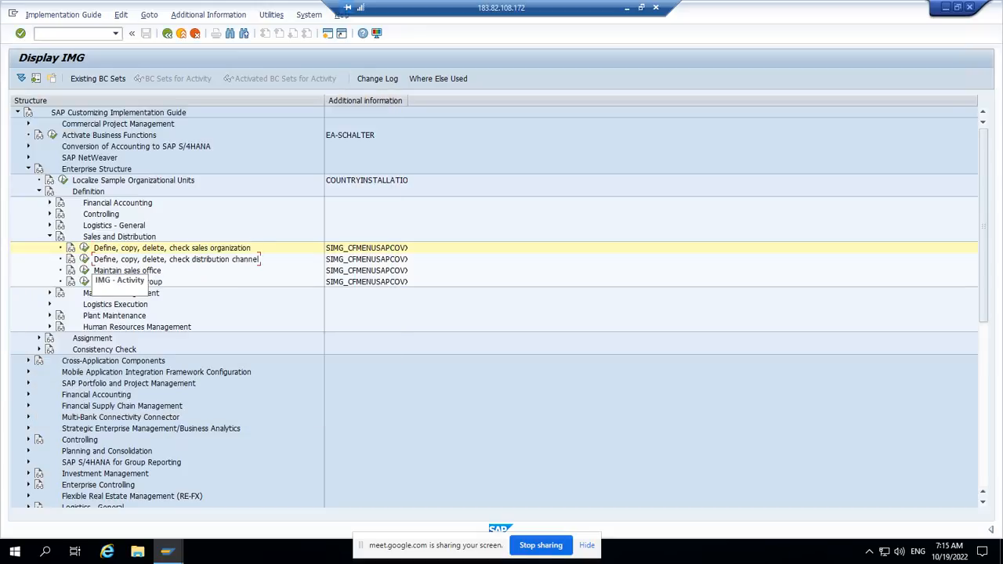
Step: Open the Define distribution channel activity, look up a distribution channel entry, and return to the implementation guide, dismissing the battery notice
left_click(84, 259)
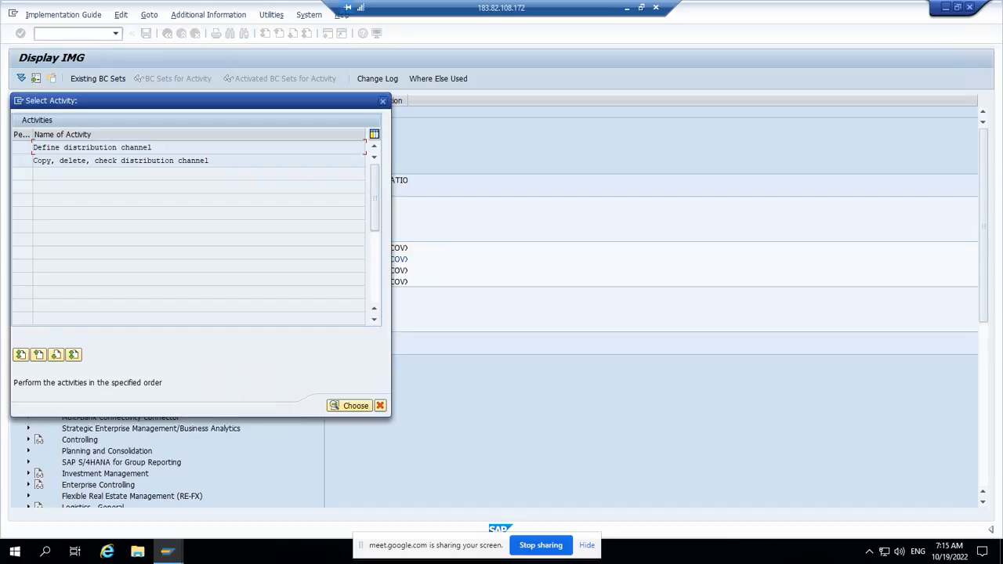
double_click(65, 147)
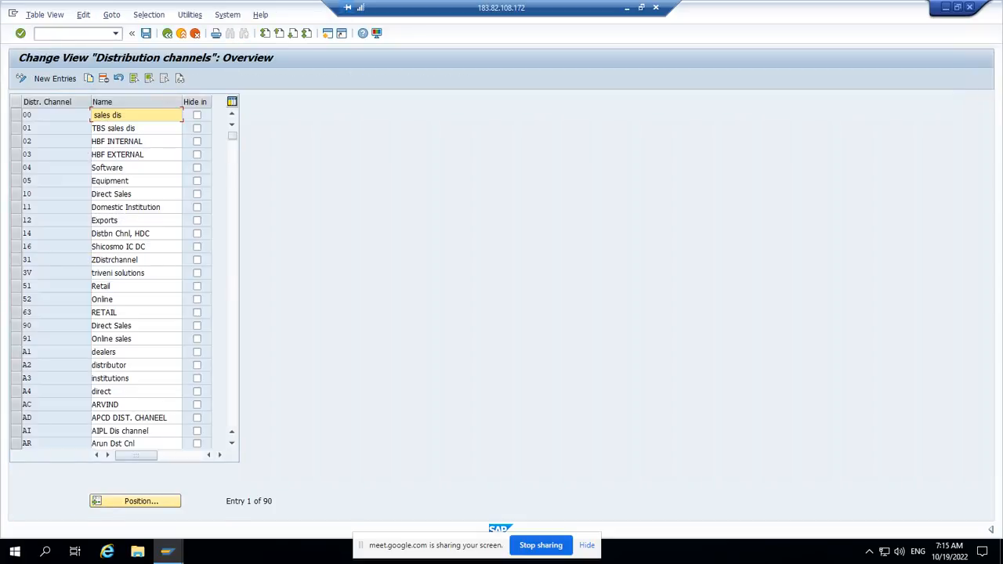
left_click(135, 501)
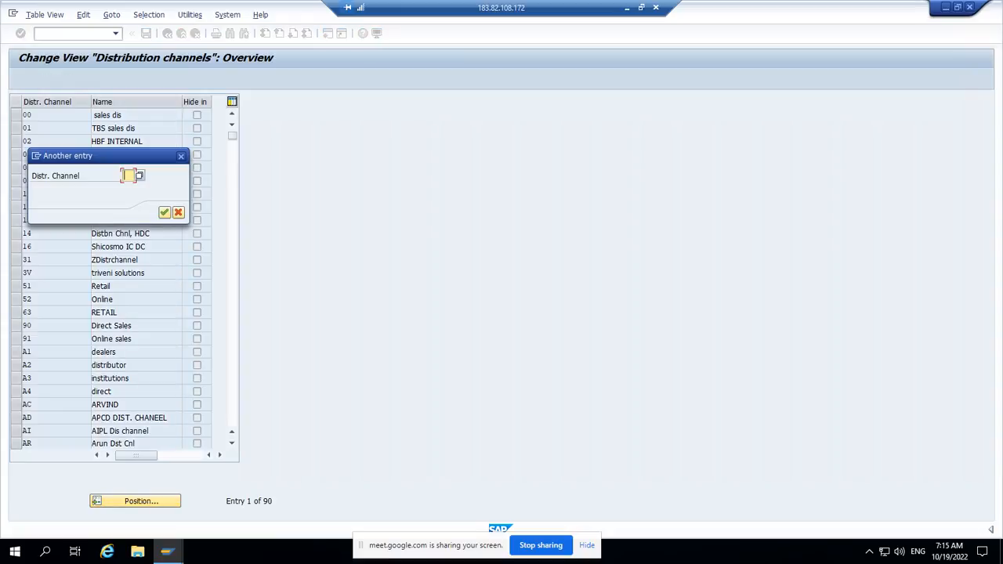
left_click(128, 175)
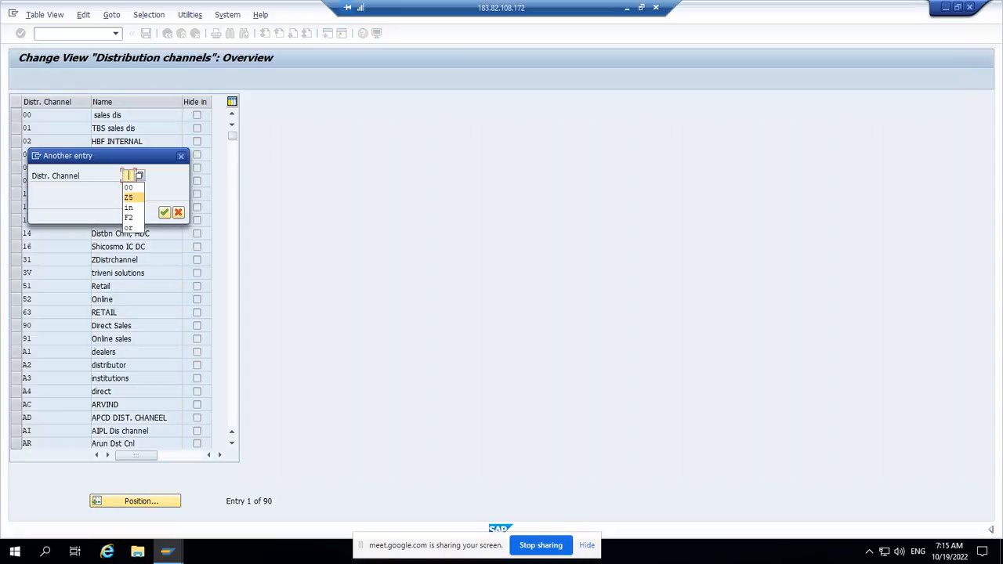
type("ZT")
key("Return")
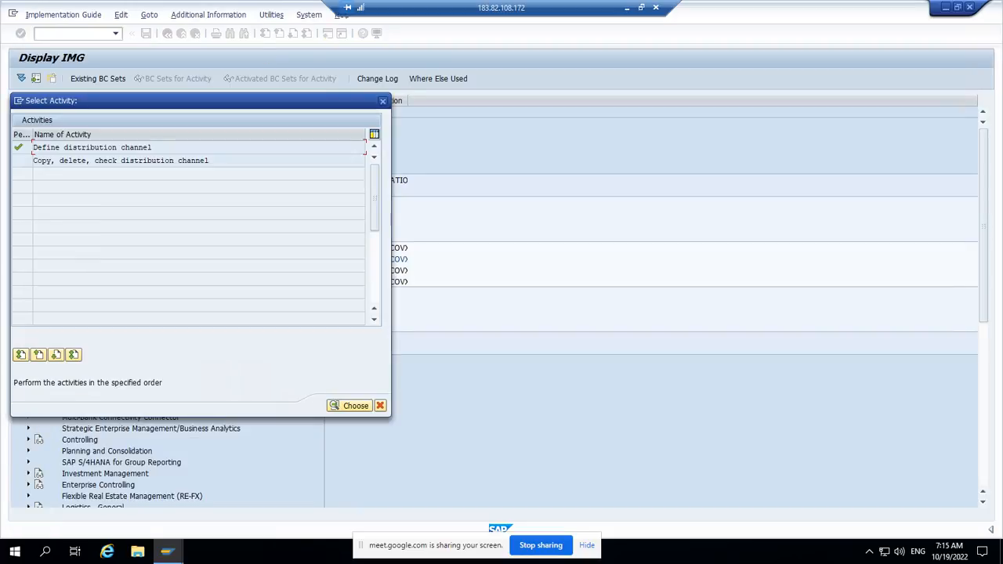
left_click(382, 101)
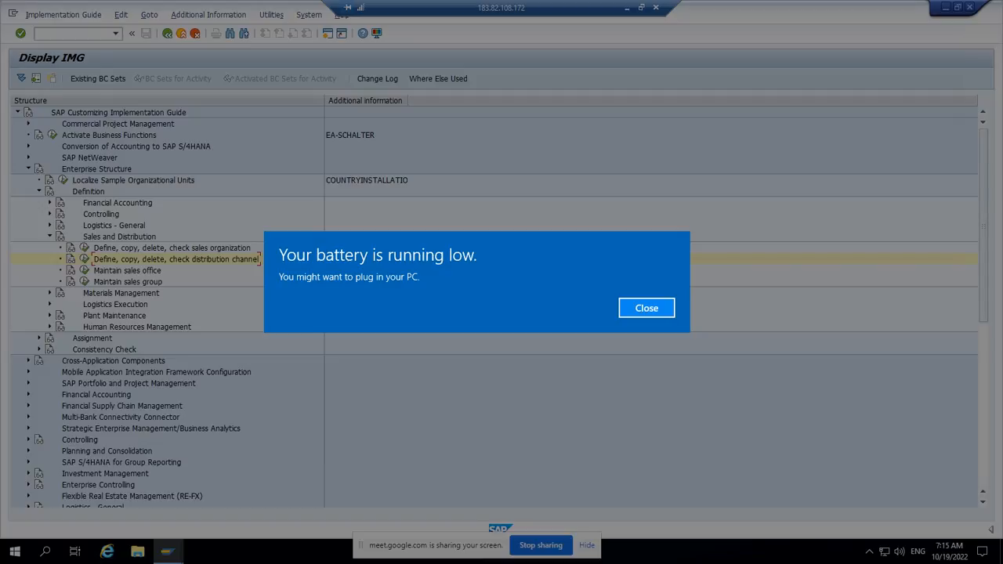
key("Return")
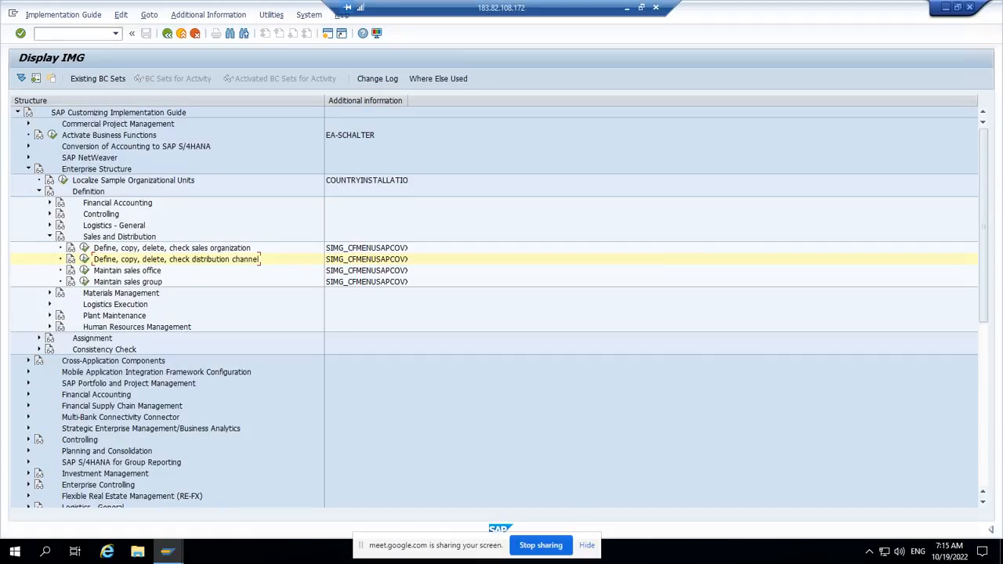
Step: Collapse the Sales and Distribution definitions and expand the Logistics - General activities under Definition
left_click(50, 237)
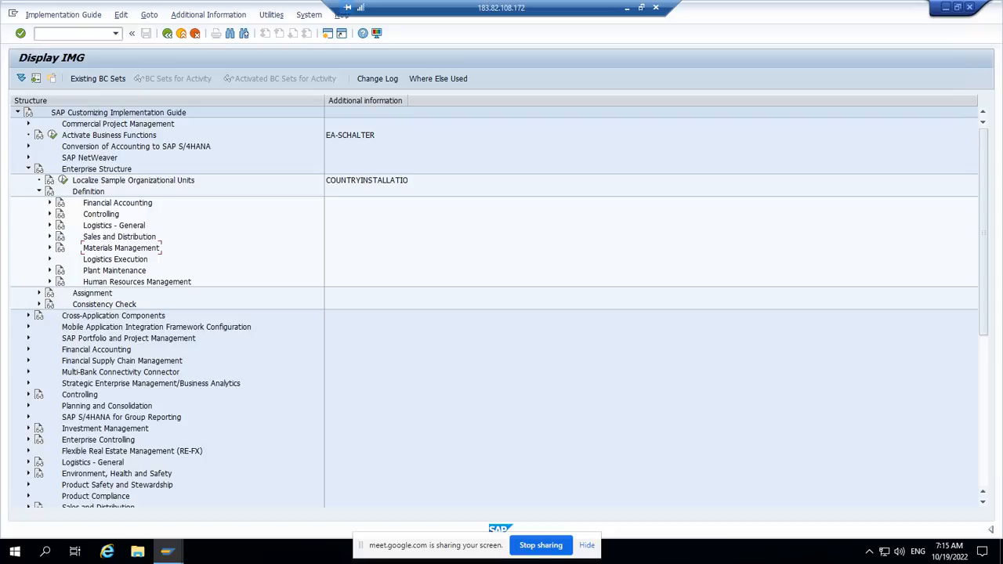
left_click(50, 237)
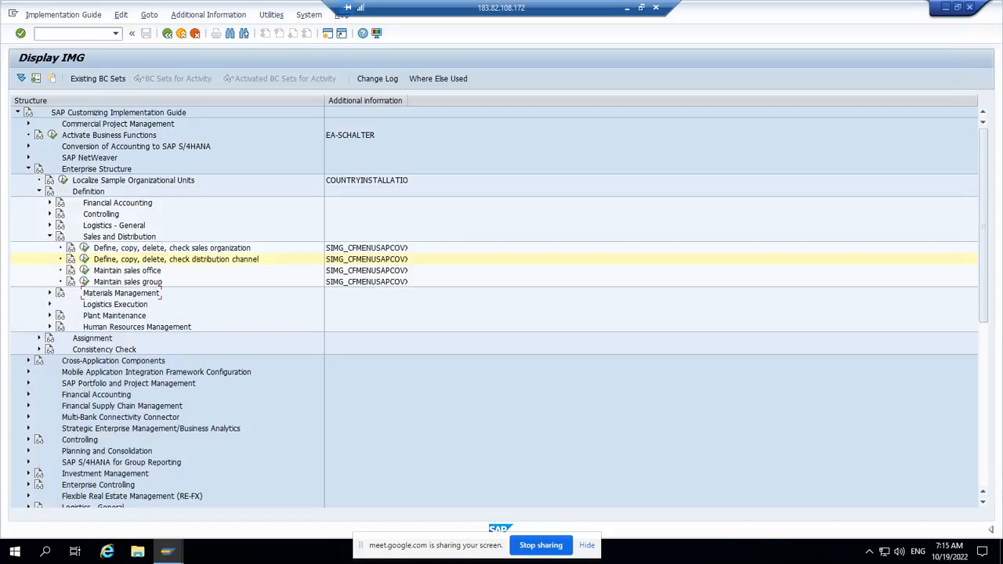
left_click(49, 236)
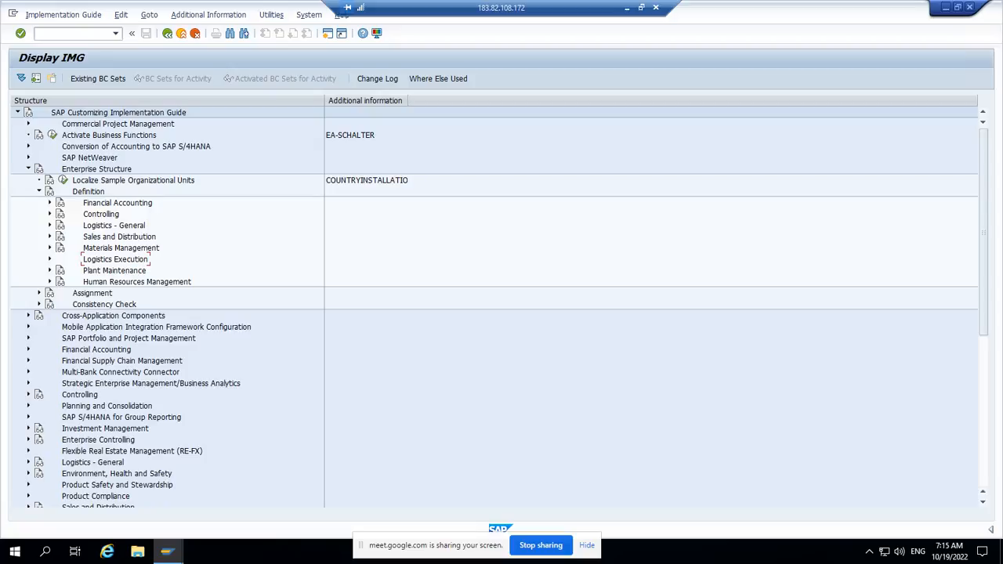
left_click(49, 225)
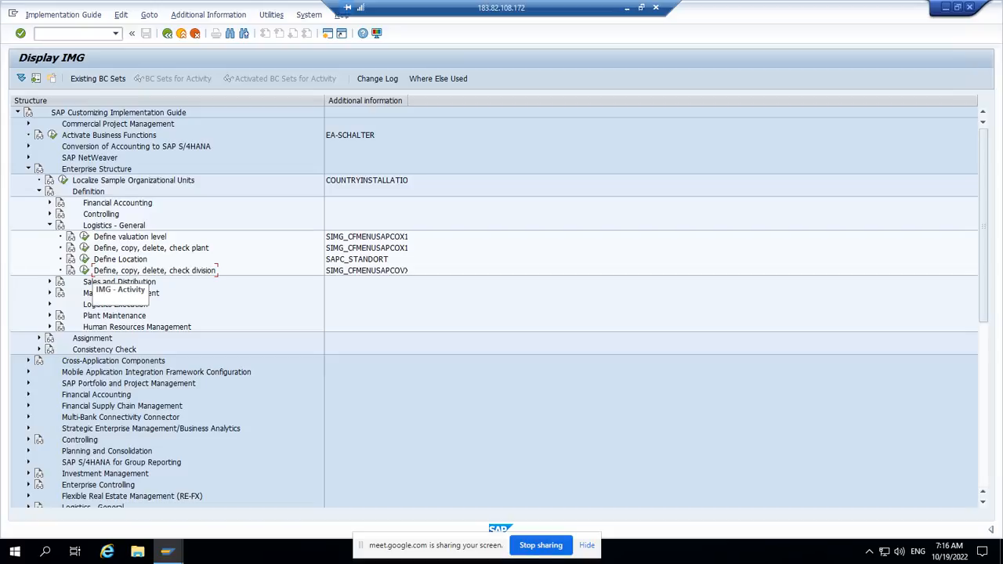
Step: Open the Define Division activity and try to add a new division ZZ, named with the person's name followed by DV
left_click(84, 270)
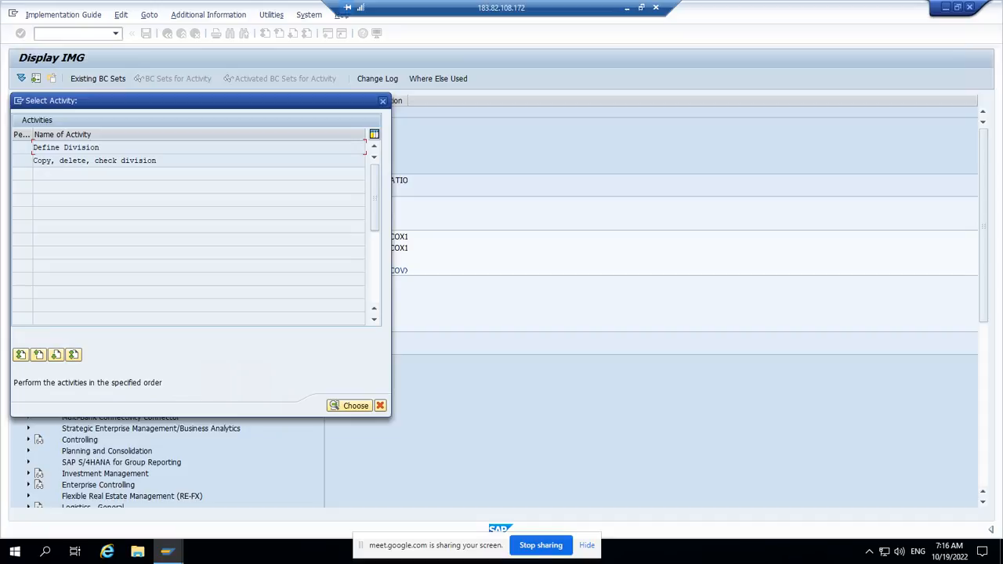
double_click(79, 147)
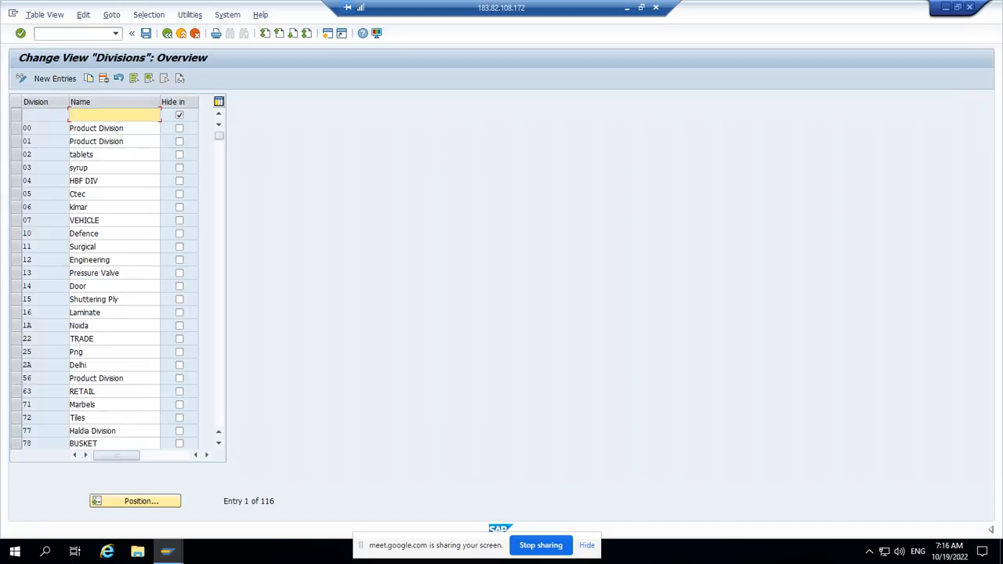
left_click(49, 78)
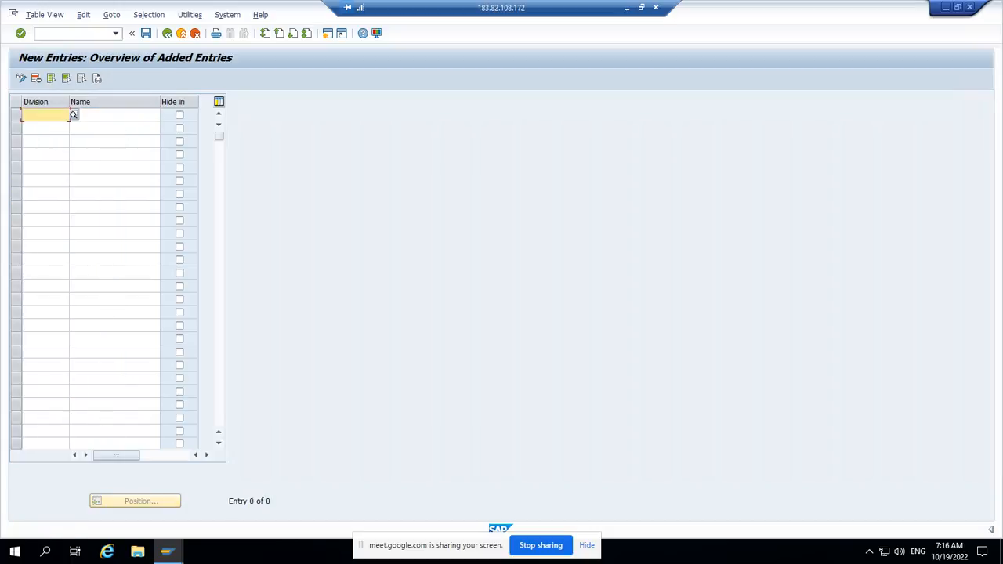
type("zz")
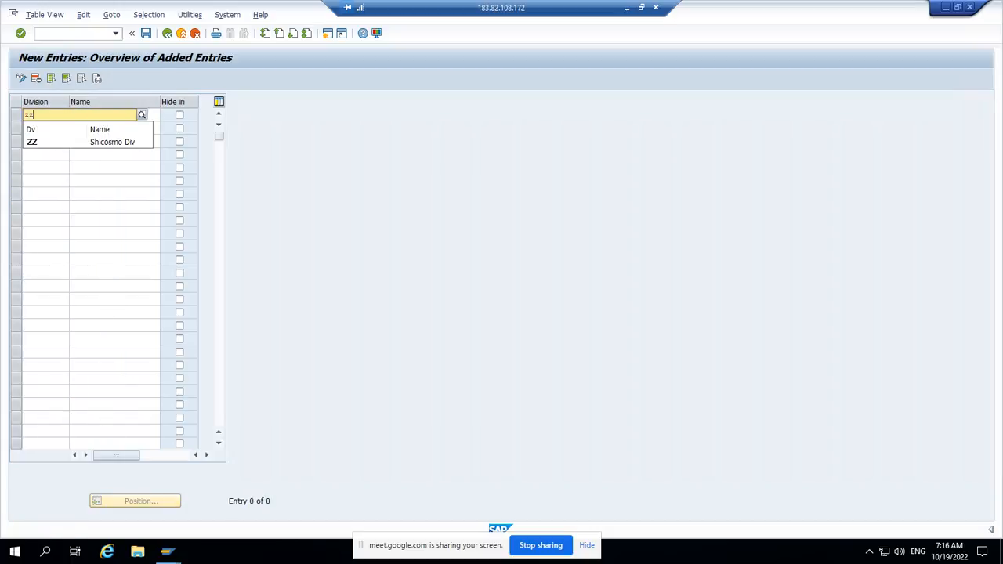
key("Down")
key("Return")
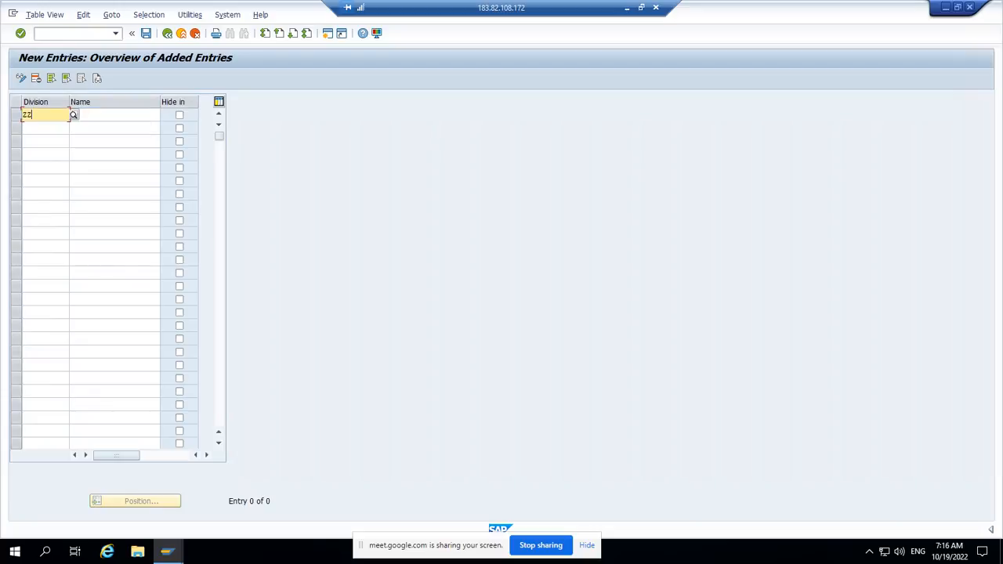
key("Tab")
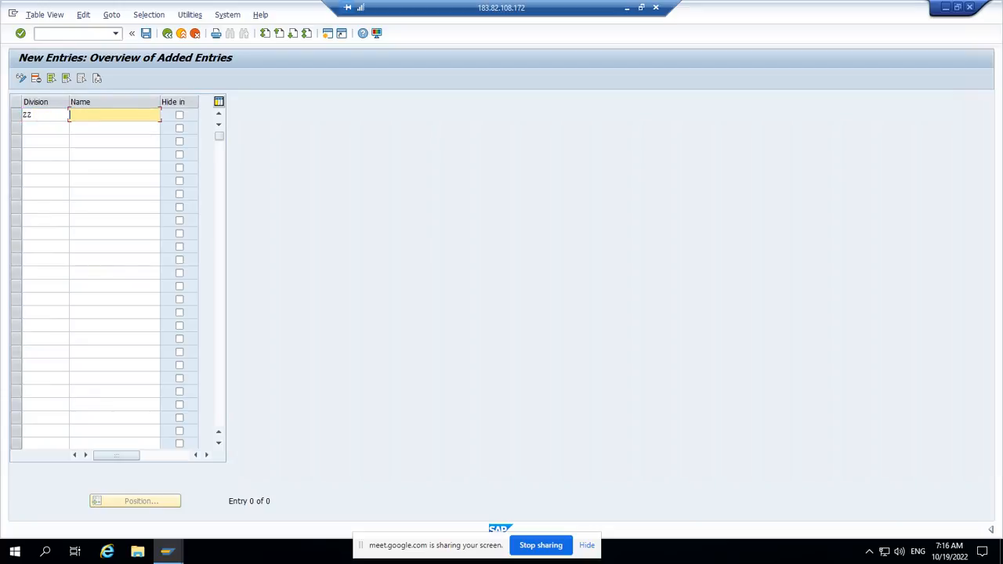
type("Vinod DV")
key("Return")
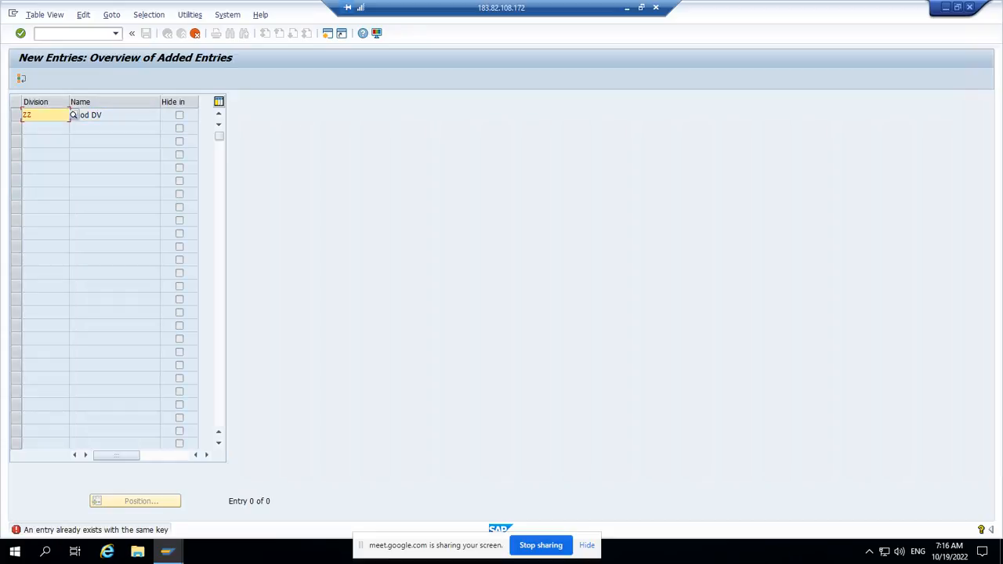
Step: Change the new division's key to Z5 and save the entry under the proposed customizing request
left_click(195, 33)
key("Return")
key("BackSpace")
key("BackSpace")
type("Z5")
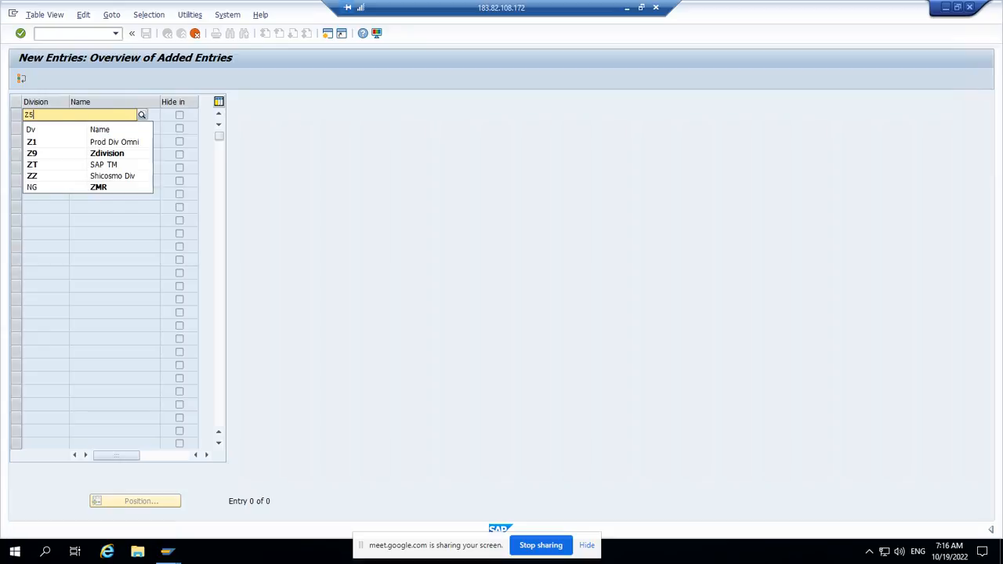
key("Return")
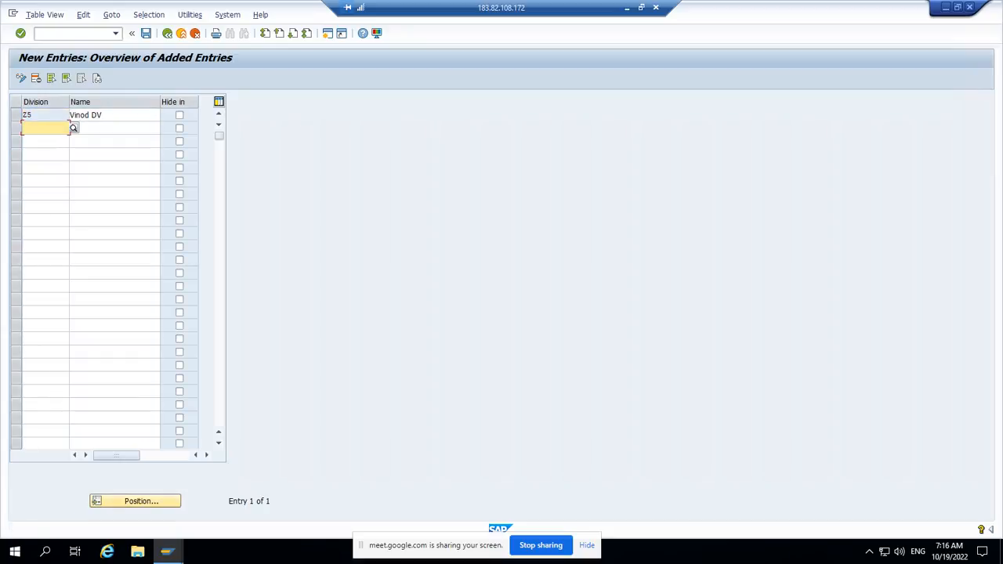
left_click(145, 34)
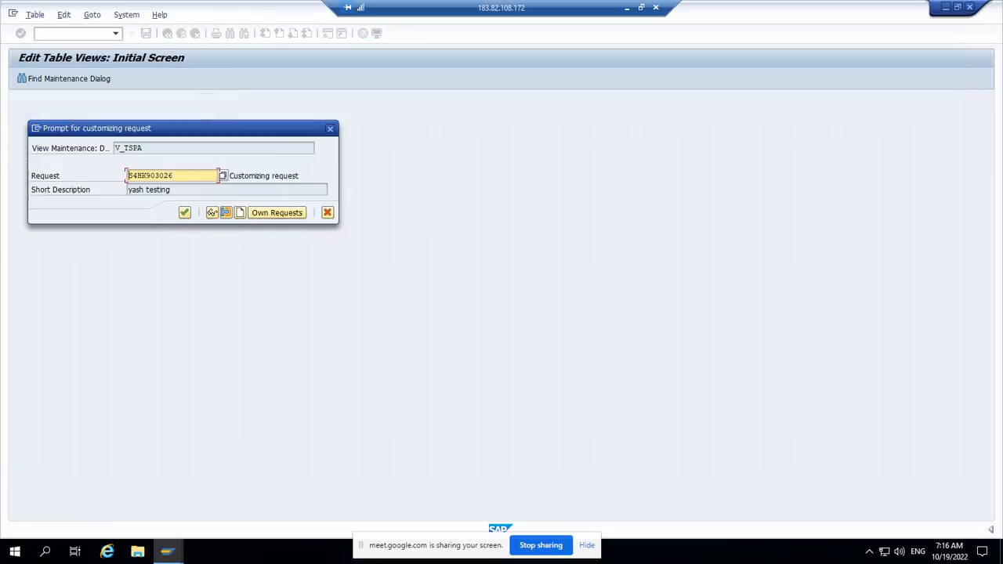
key("Return")
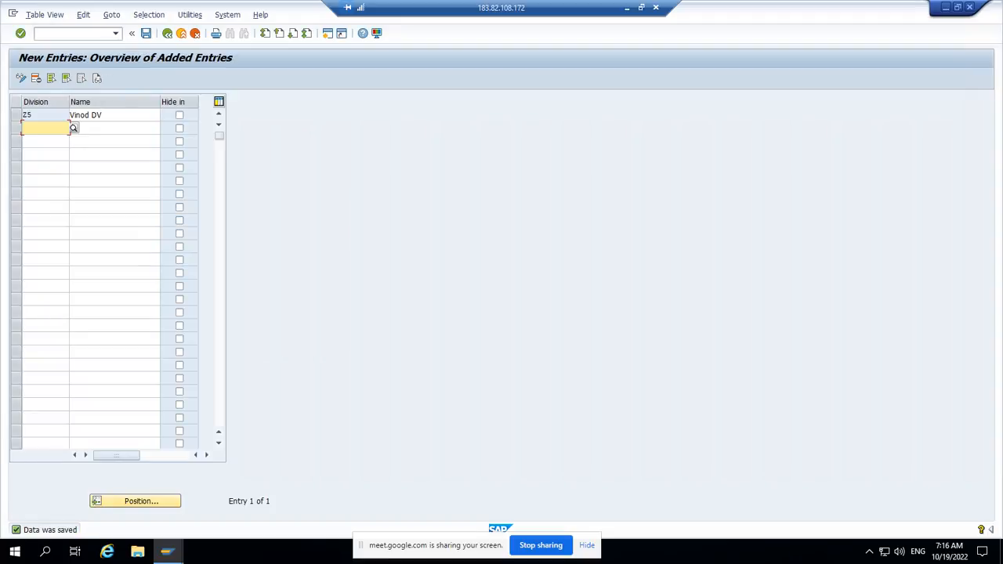
Step: Return to the implementation guide structure and expand the Sales and Distribution activities under Assignment
left_click(167, 33)
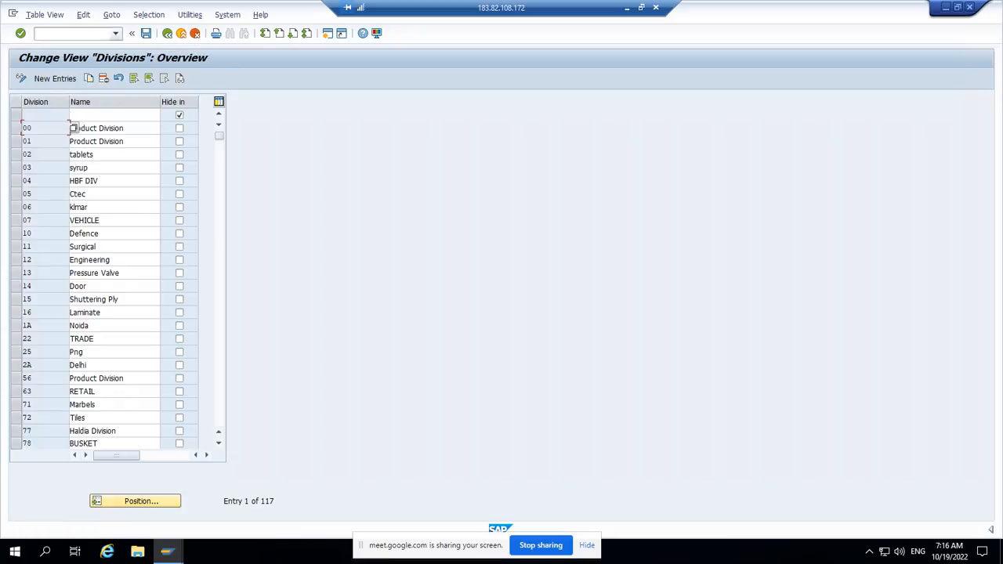
left_click(167, 33)
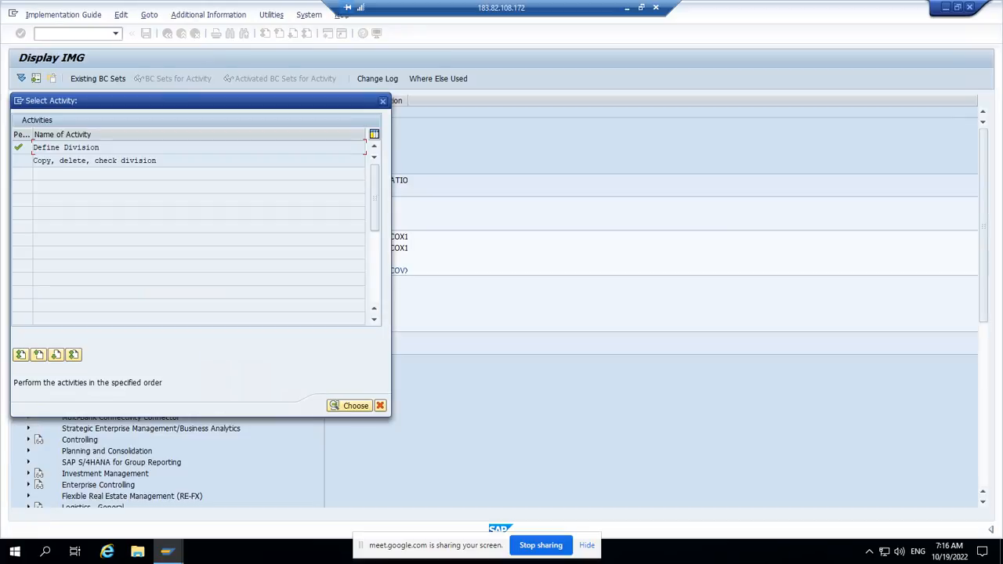
left_click(382, 101)
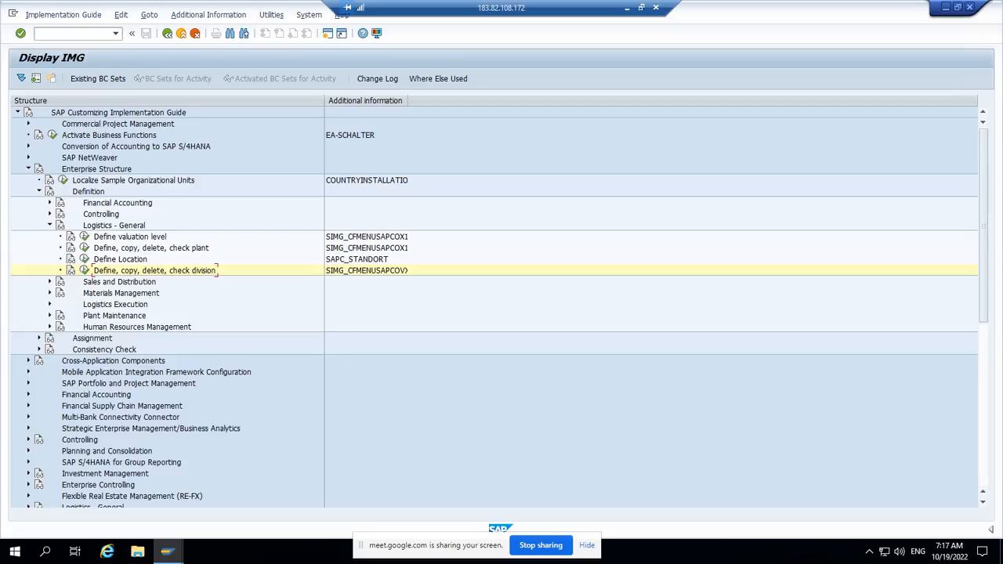
left_click(39, 339)
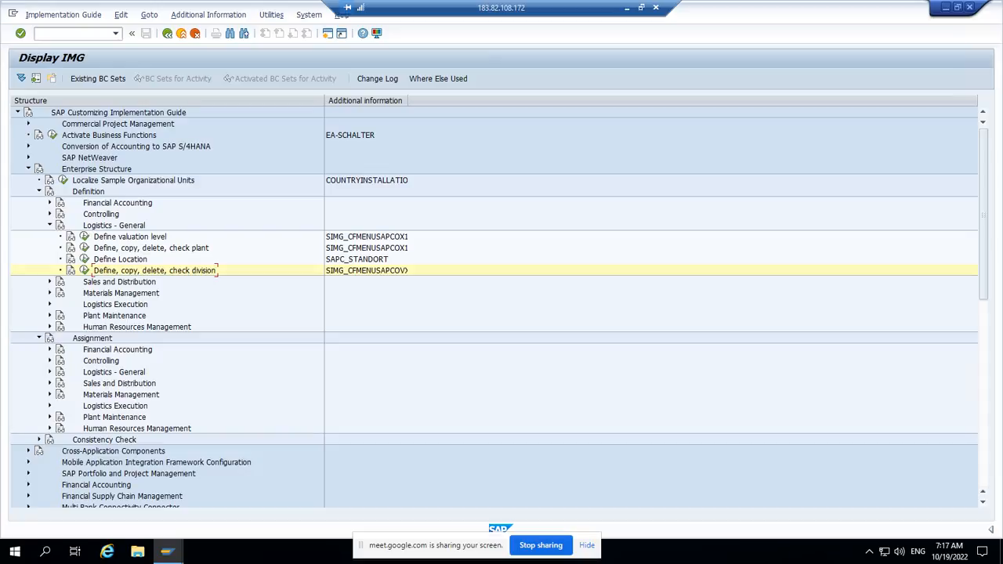
left_click(50, 383)
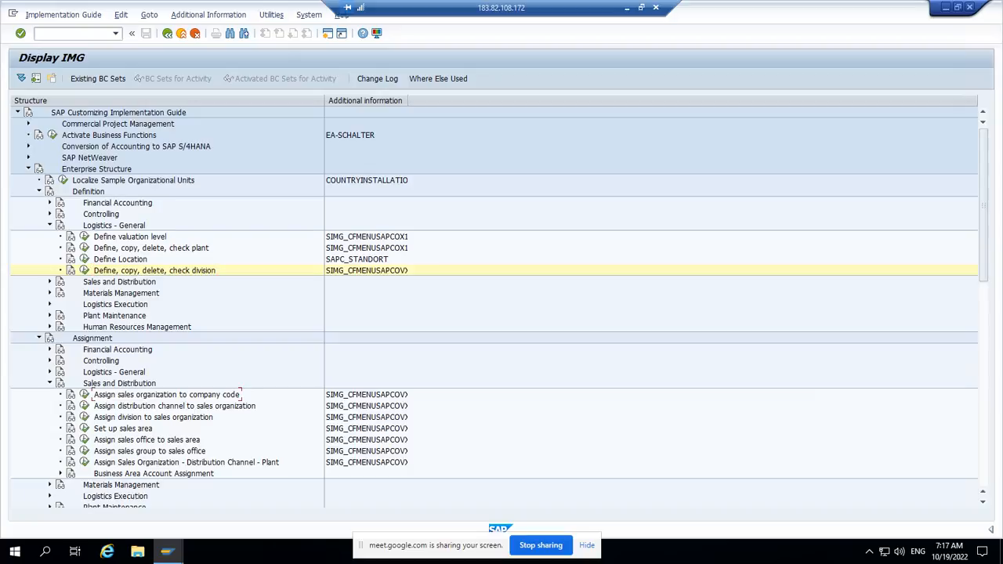
Step: Look up sales organization Z555 in the Assign sales organization to company code activity, and return to the implementation guide
left_click(84, 394)
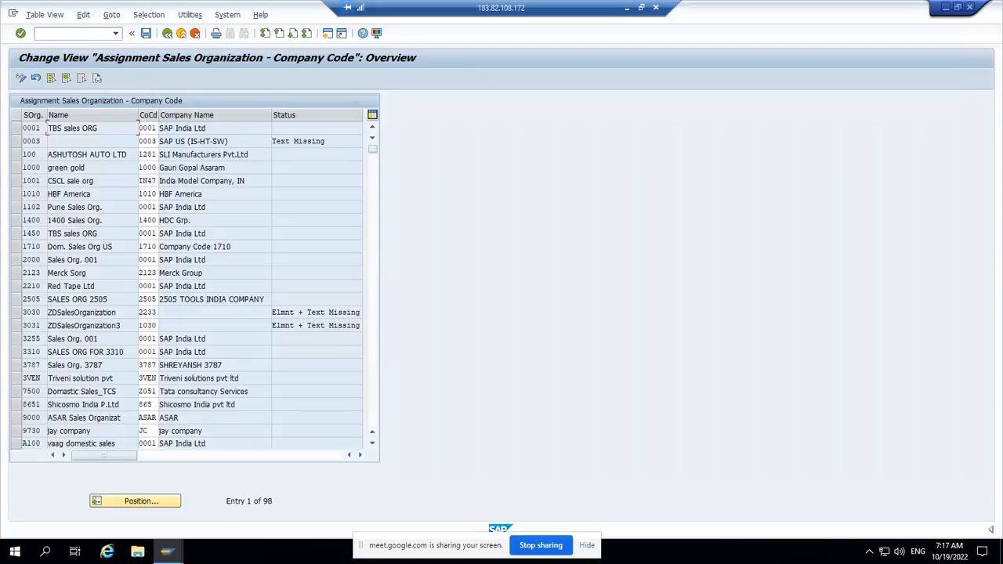
left_click(134, 500)
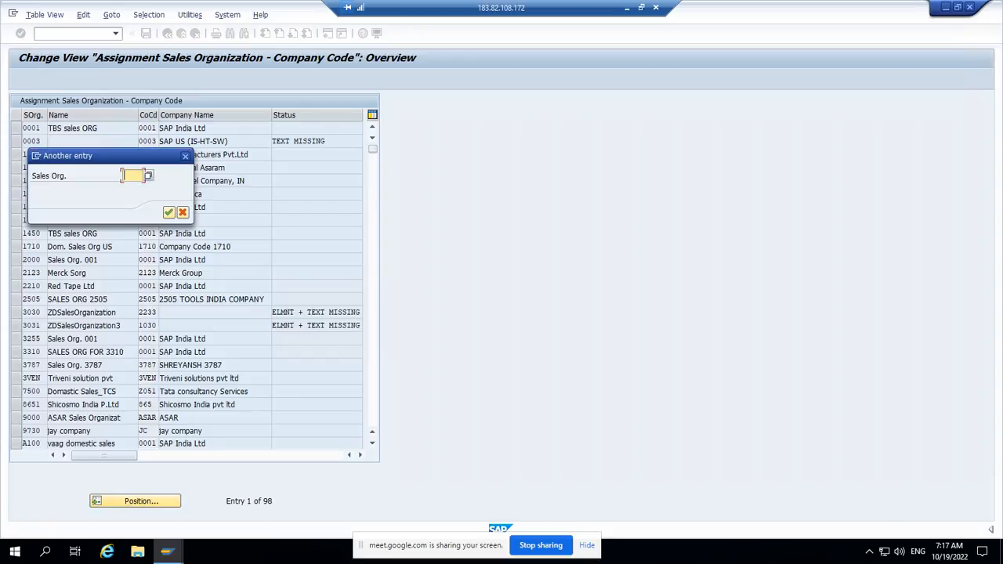
type("Z")
key("Down")
key("Down")
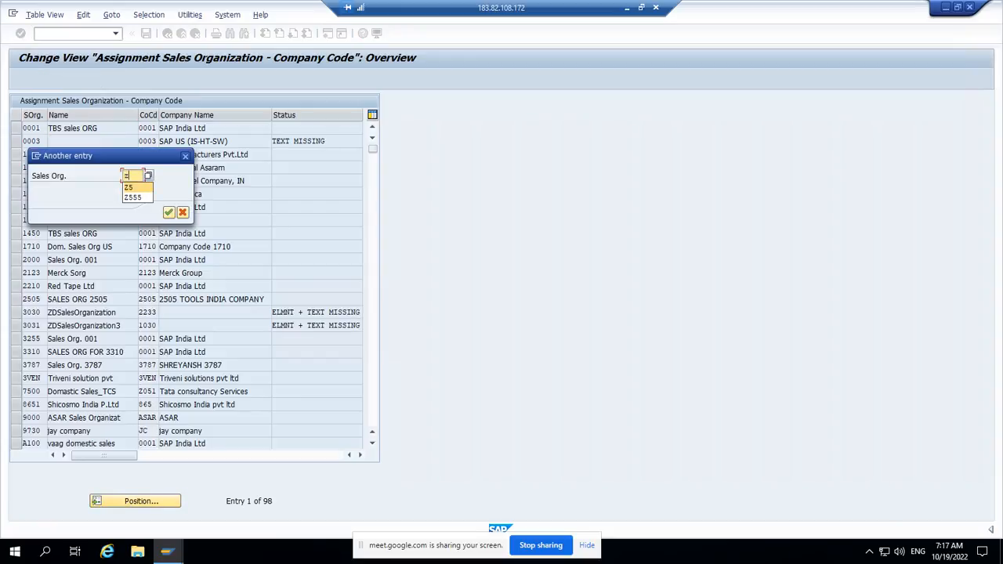
key("Return")
key("Return")
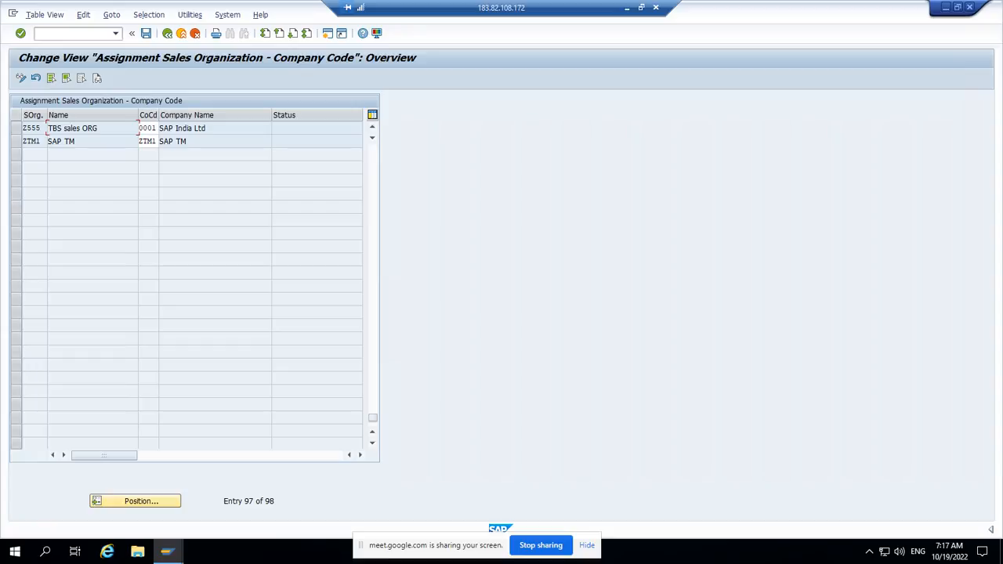
left_click(167, 33)
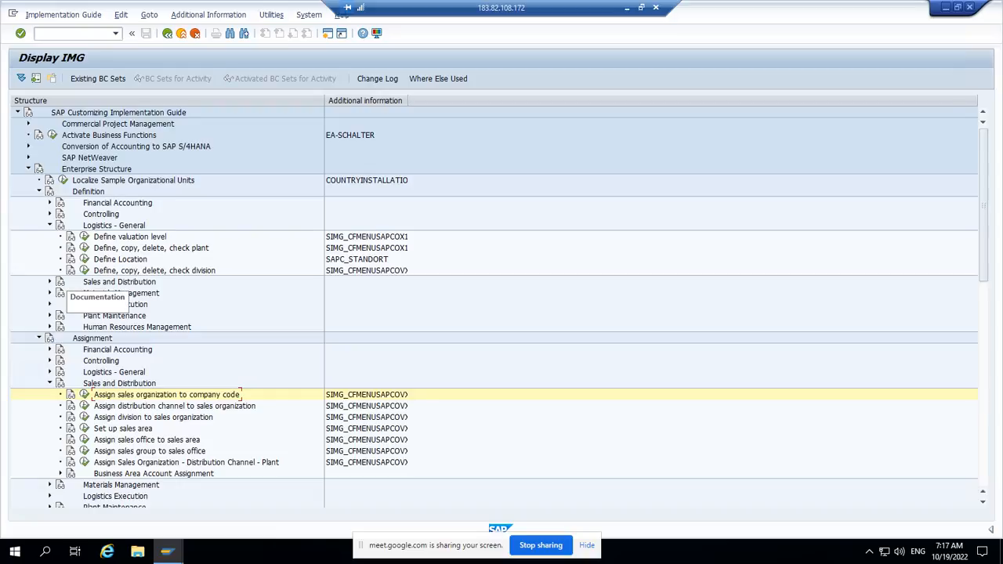
Step: Expand Sales and Distribution under Definition and open the Define Sales Organization activity
left_click(50, 281)
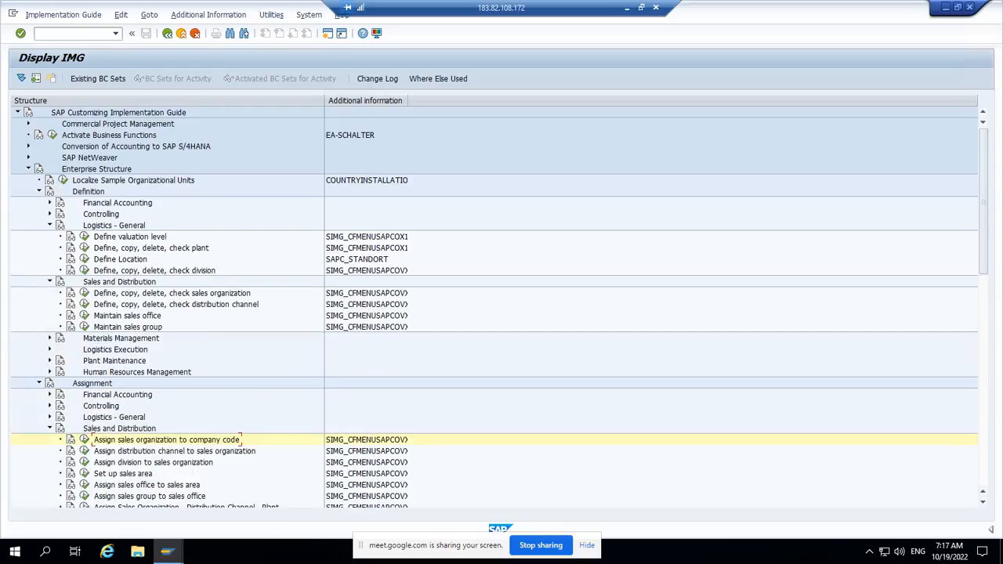
left_click(85, 293)
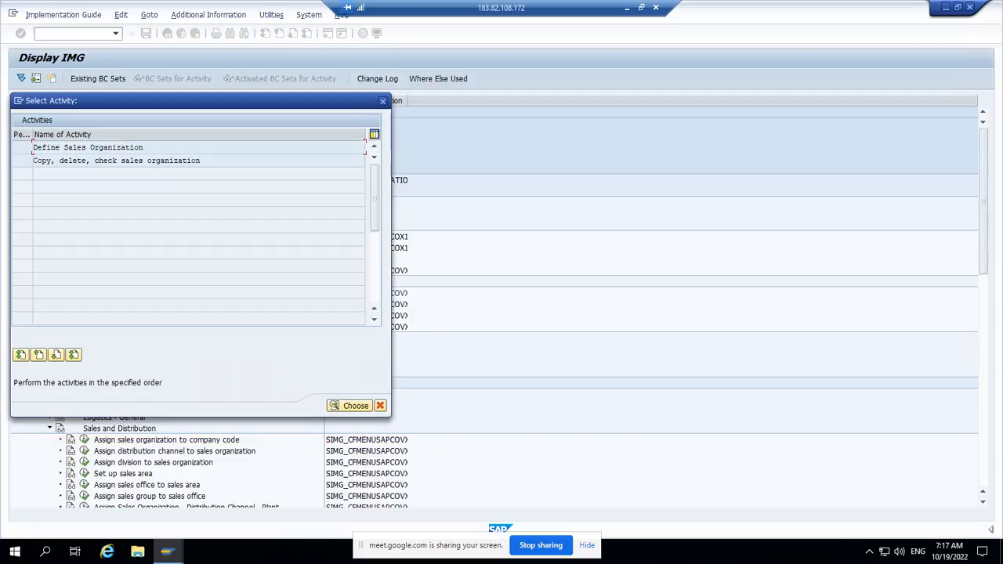
double_click(116, 159)
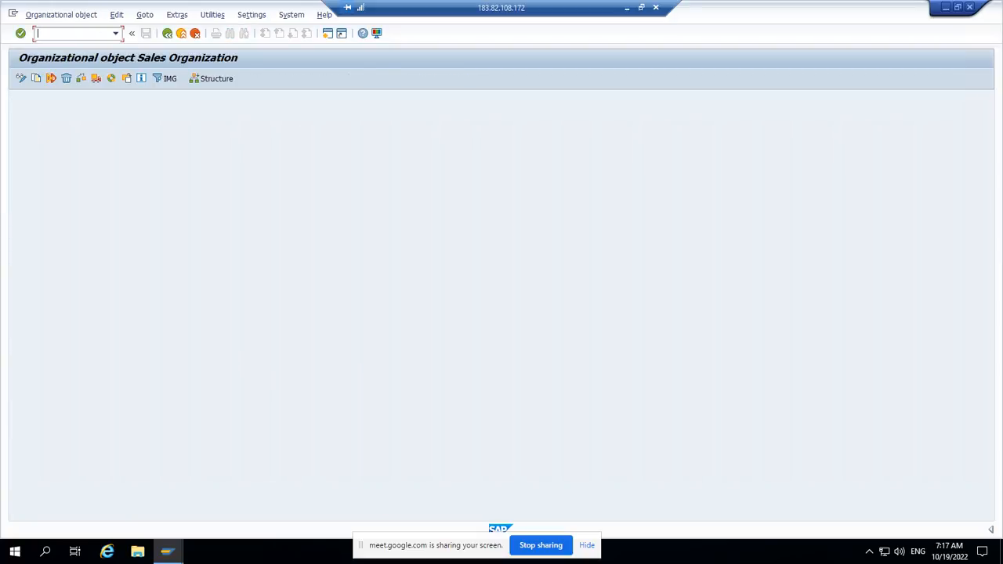
left_click(167, 32)
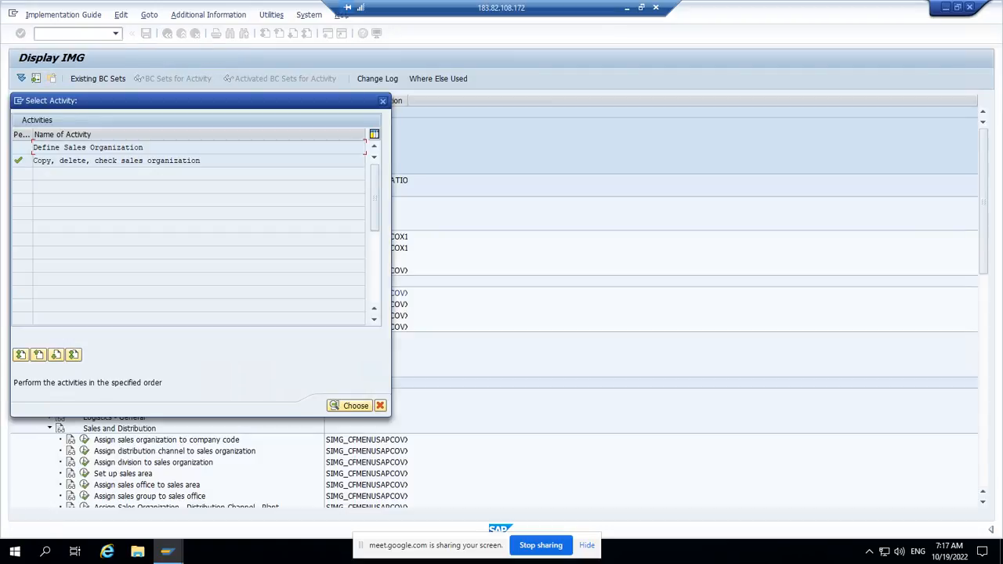
double_click(88, 147)
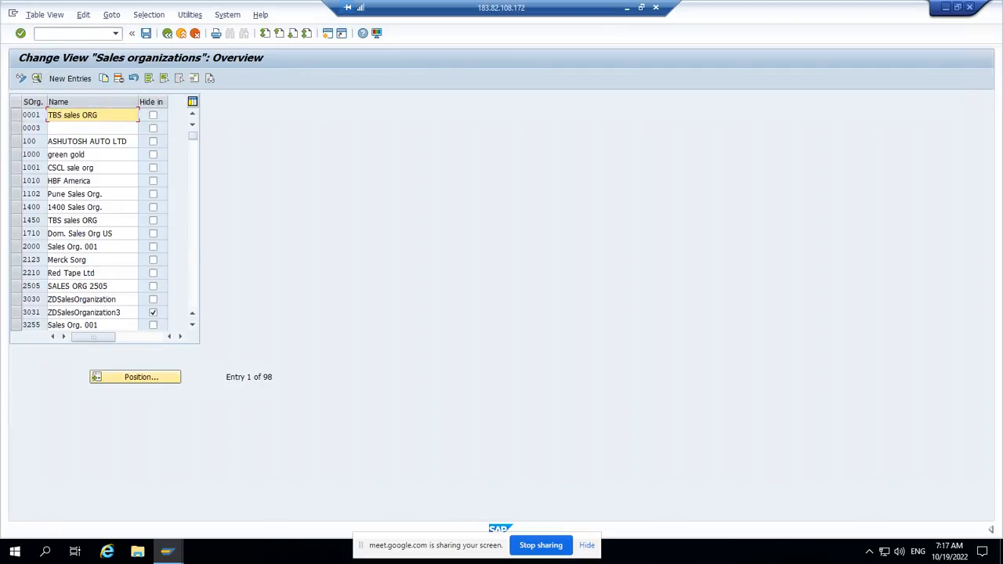
Step: Locate sales organization Z555 in the overview and open its details
left_click(135, 376)
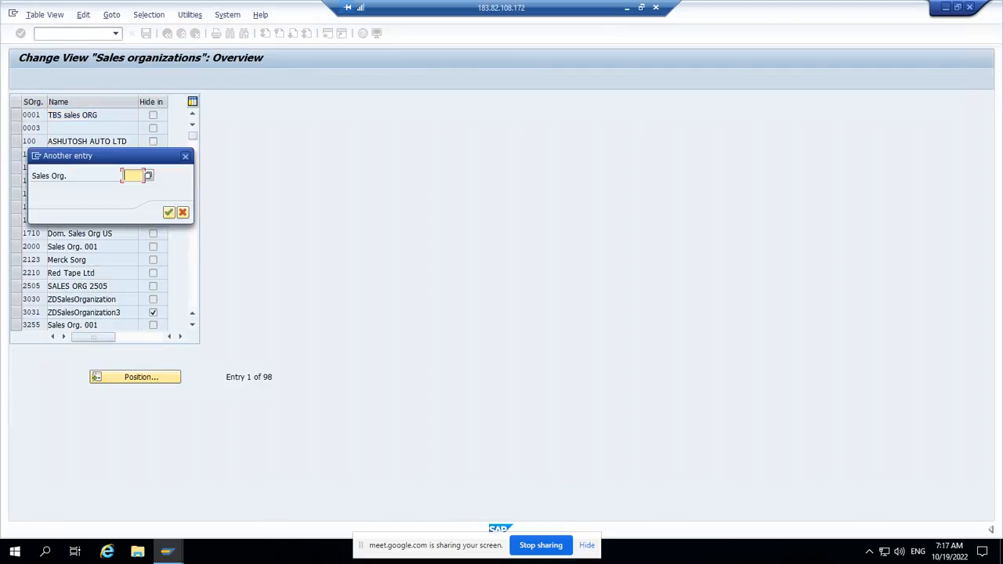
type("z")
key("Down")
key("Return")
key("Return")
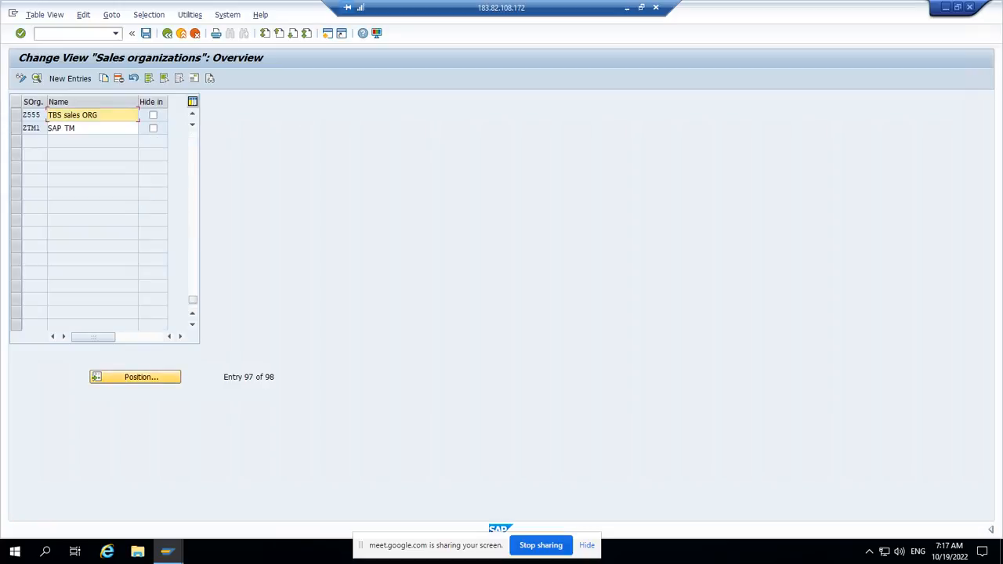
double_click(73, 115)
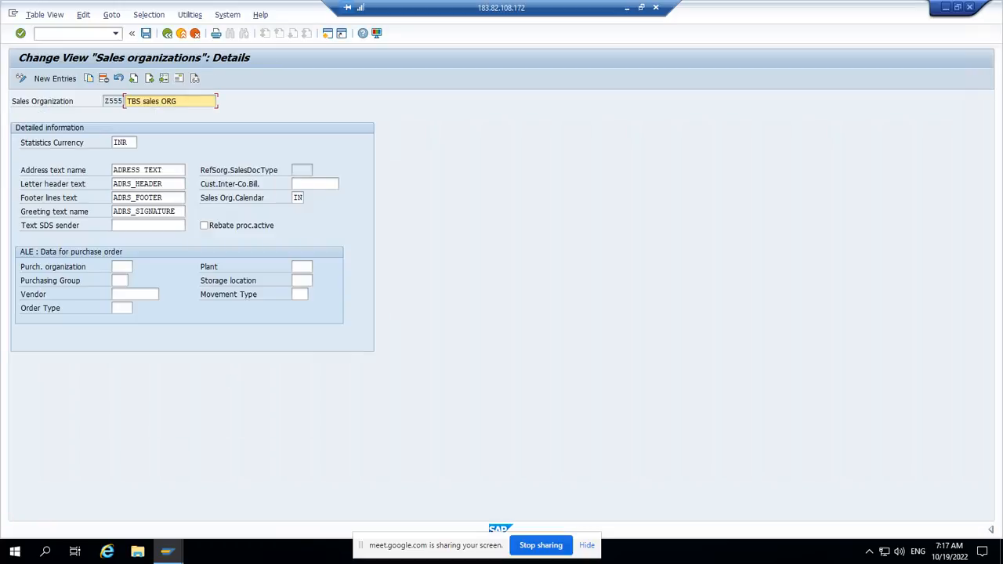
Step: Replace the description of sales organization Z555 with the person's name followed by SO
key("BackSpace")
key("BackSpace")
key("BackSpace")
key("BackSpace")
key("BackSpace")
key("BackSpace")
key("BackSpace")
key("BackSpace")
key("BackSpace")
key("BackSpace")
key("BackSpace")
key("BackSpace")
key("BackSpace")
type("Vinod SO")
Step: Open the address of sales organization Z555, set the title to Company, and enter the person's name followed by SO as the name
left_click(179, 78)
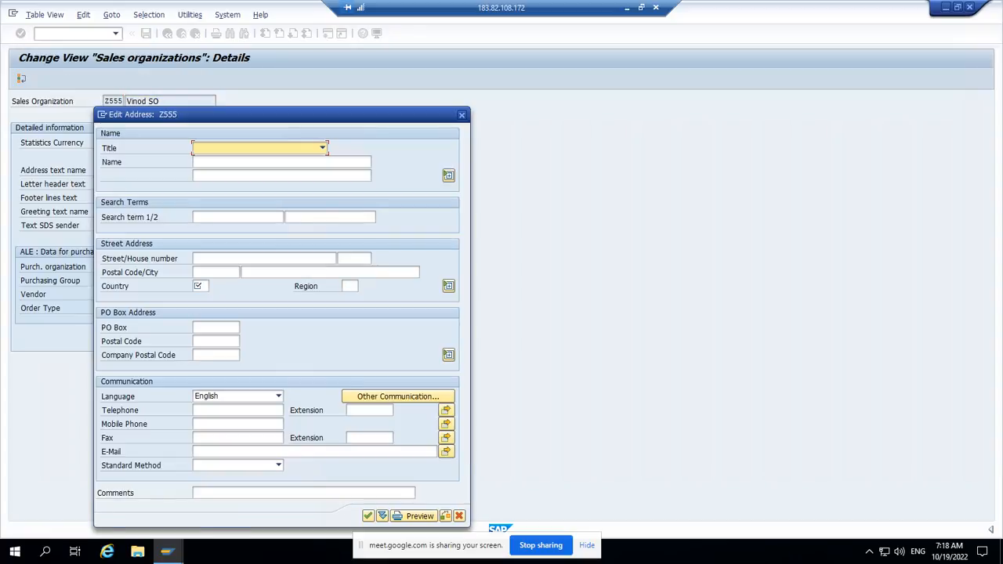
left_click(321, 146)
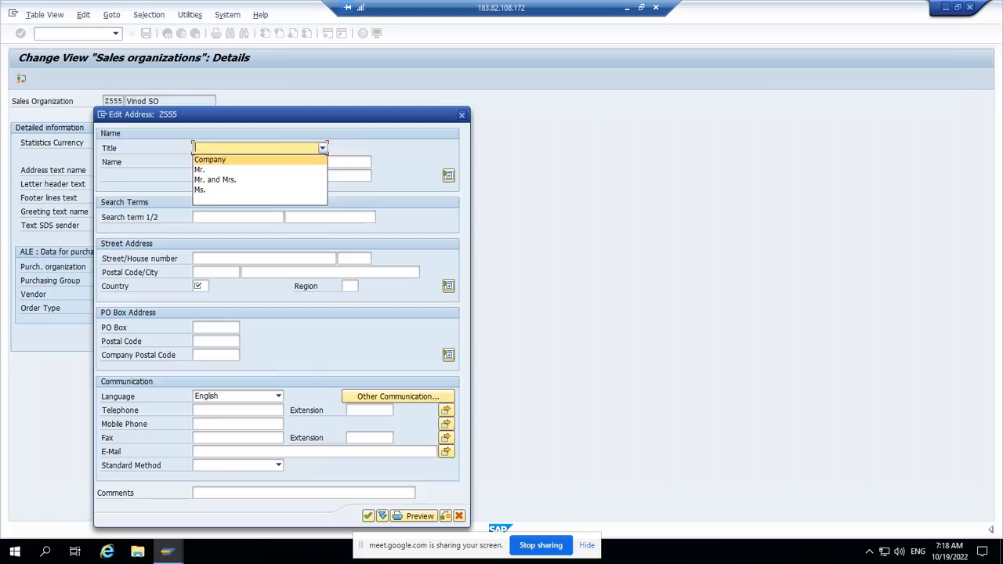
key("Return")
left_click(266, 162)
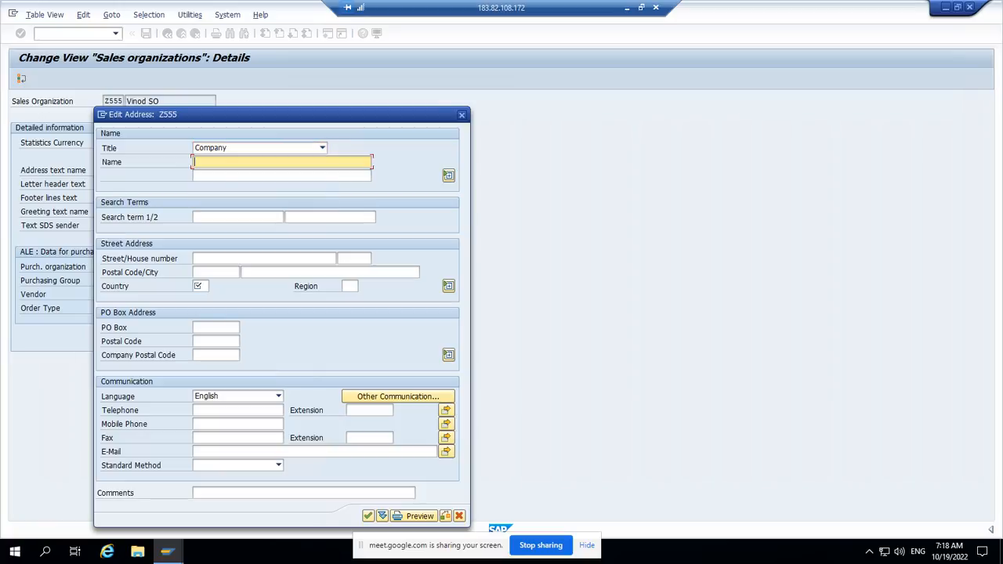
type("Vinod ")
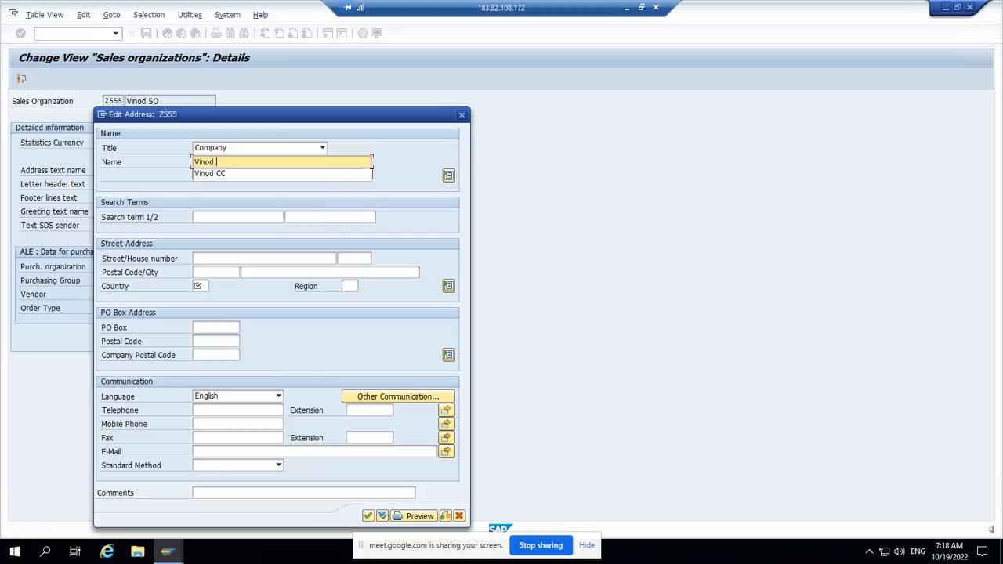
type("SO")
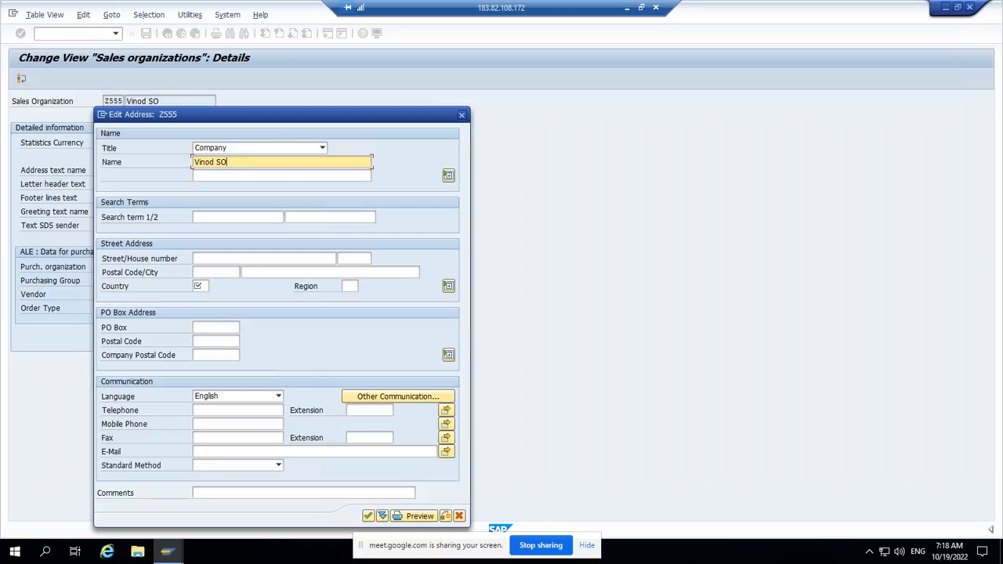
Step: Set the address country to IN, enter the person's name followed by SO as the first search term, and accept the address
left_click(201, 286)
type("IN")
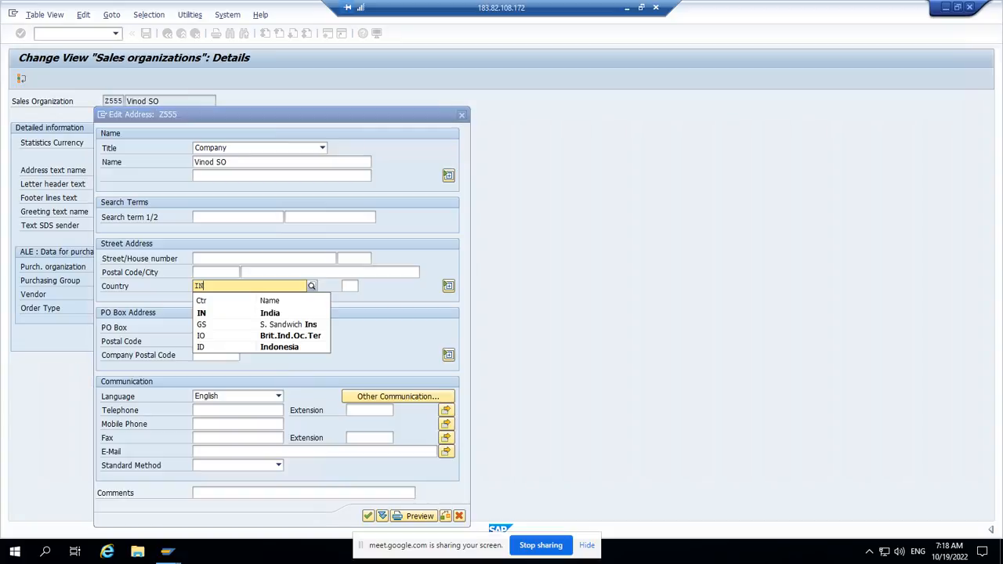
left_click(269, 313)
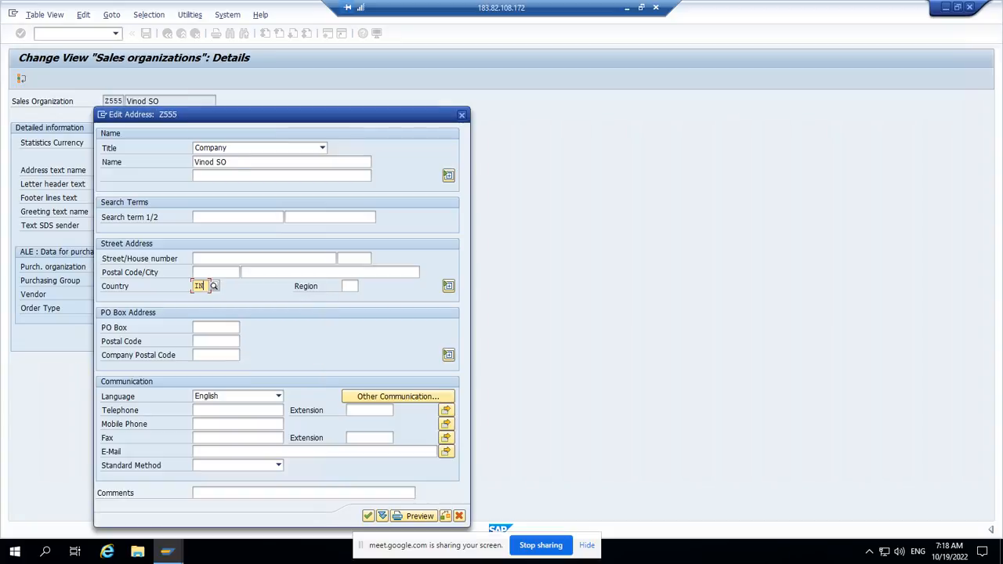
left_click(237, 217)
type("V")
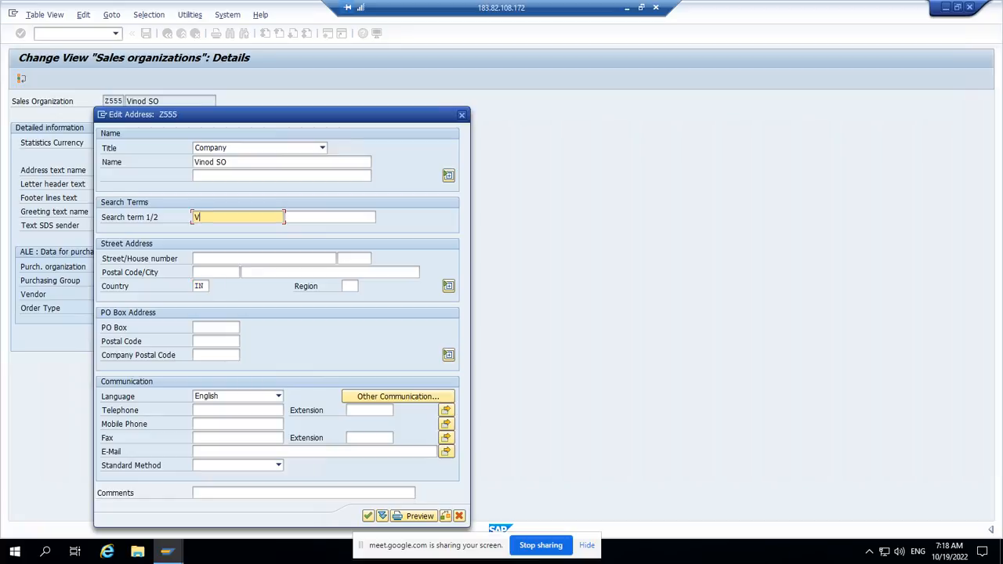
type("ind")
key("BackSpace")
key("BackSpace")
type("od SO")
key("Return")
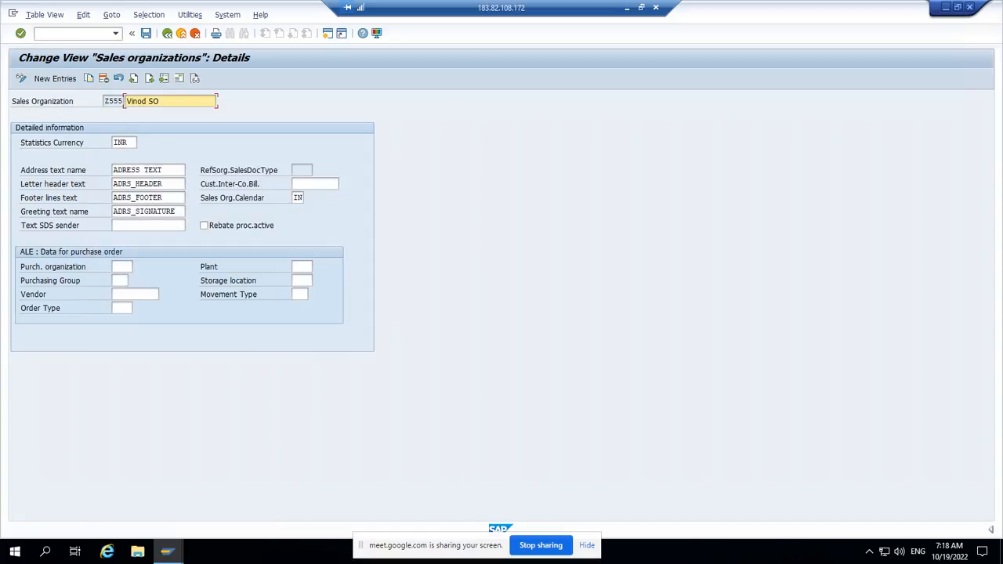
Step: Save sales organization Z555 with the proposed customizing request and return to the implementation guide
key("ctrl+s")
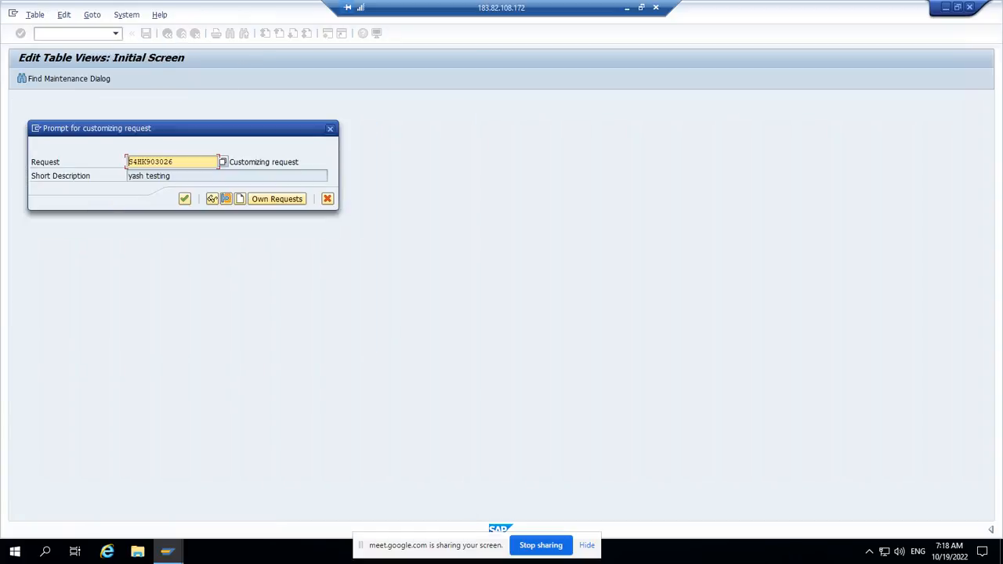
key("Return")
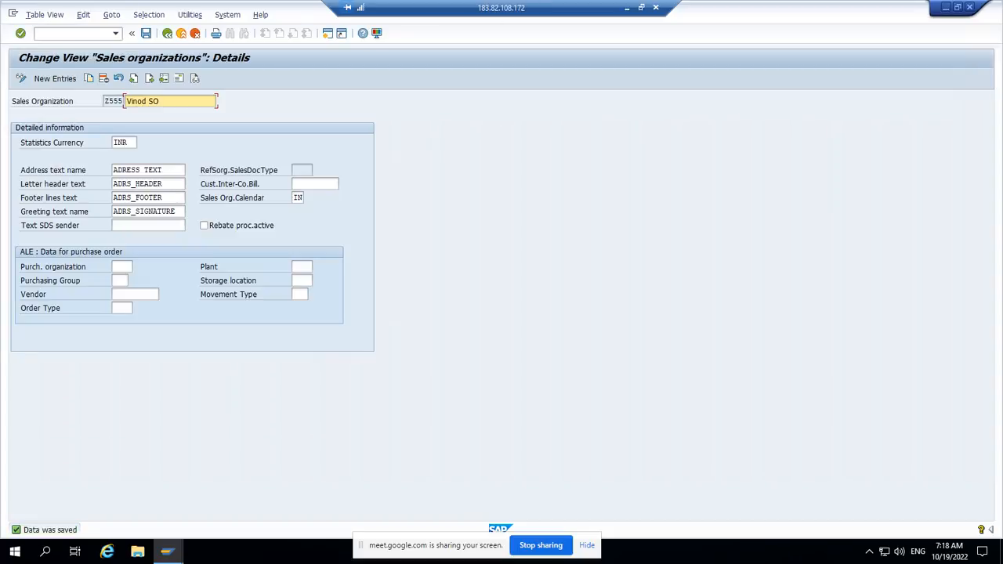
left_click(167, 34)
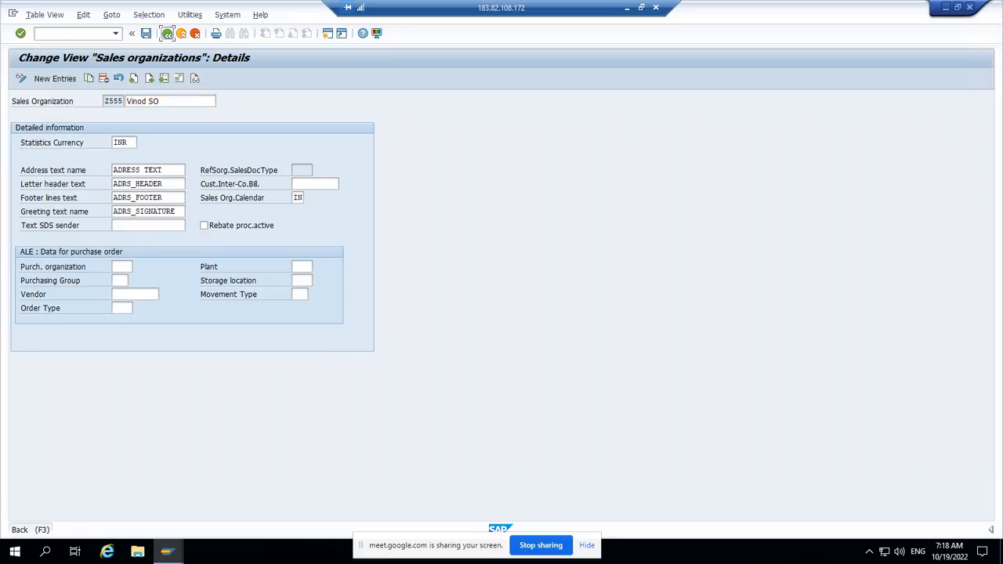
key("F3")
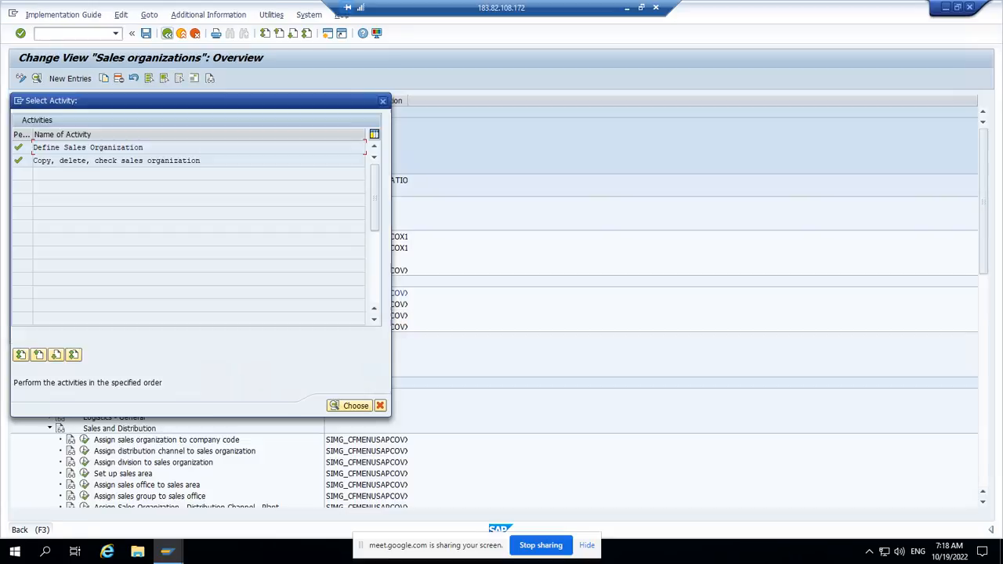
left_click(382, 101)
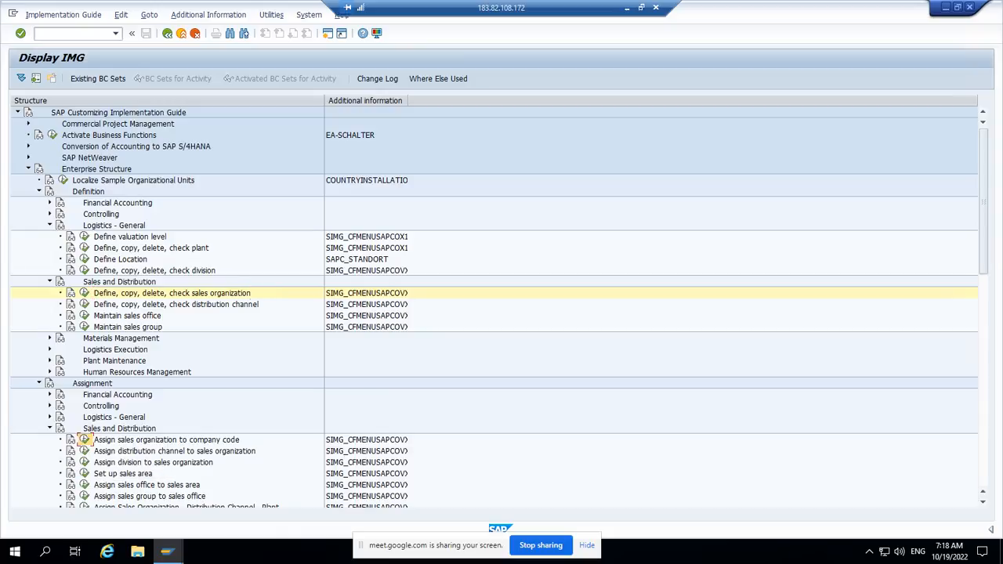
Step: Open the Assign sales organization to company code activity and position the list at sales organization Z555
left_click(85, 439)
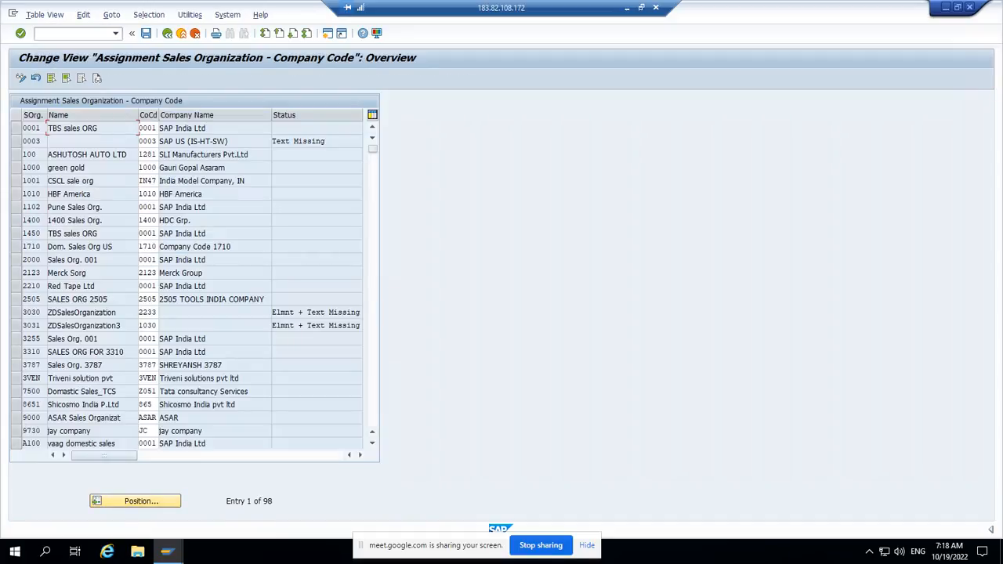
left_click(135, 500)
key("space")
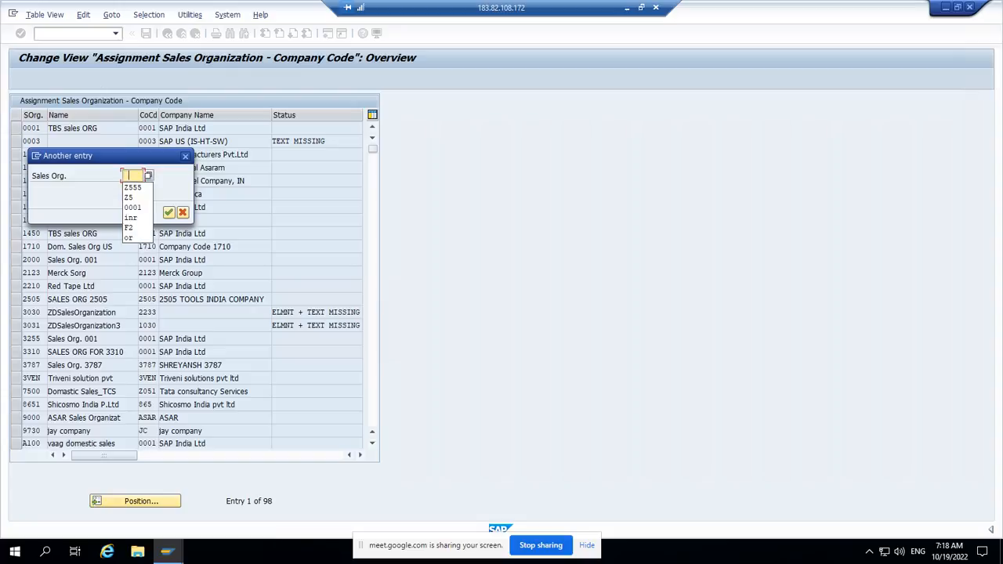
key("Down")
key("Return")
key("Return")
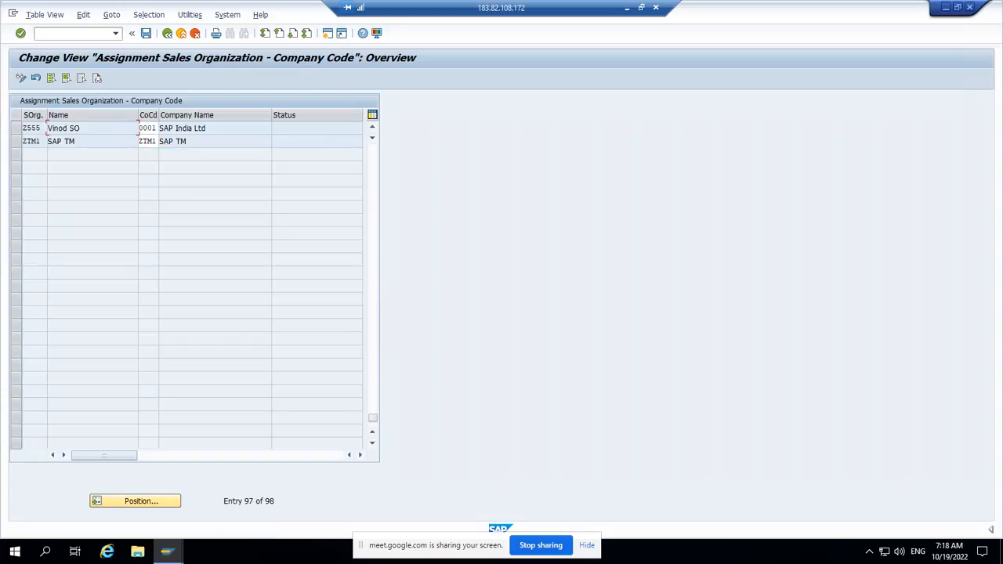
Step: Assign company code Z555 to sales organization Z555
left_click(32, 128)
left_click(16, 128)
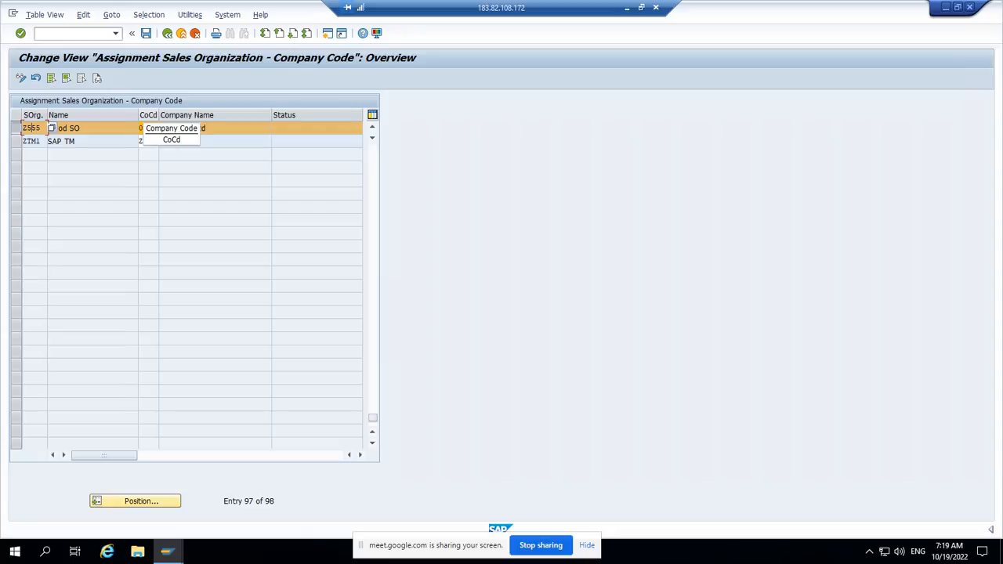
left_click(143, 128)
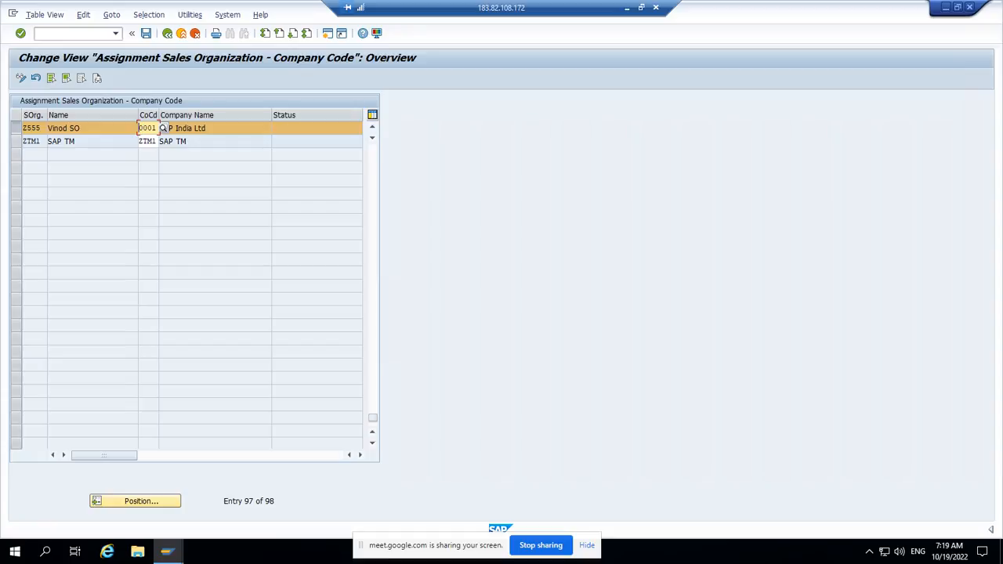
key("BackSpace")
key("BackSpace")
key("BackSpace")
key("BackSpace")
type("z")
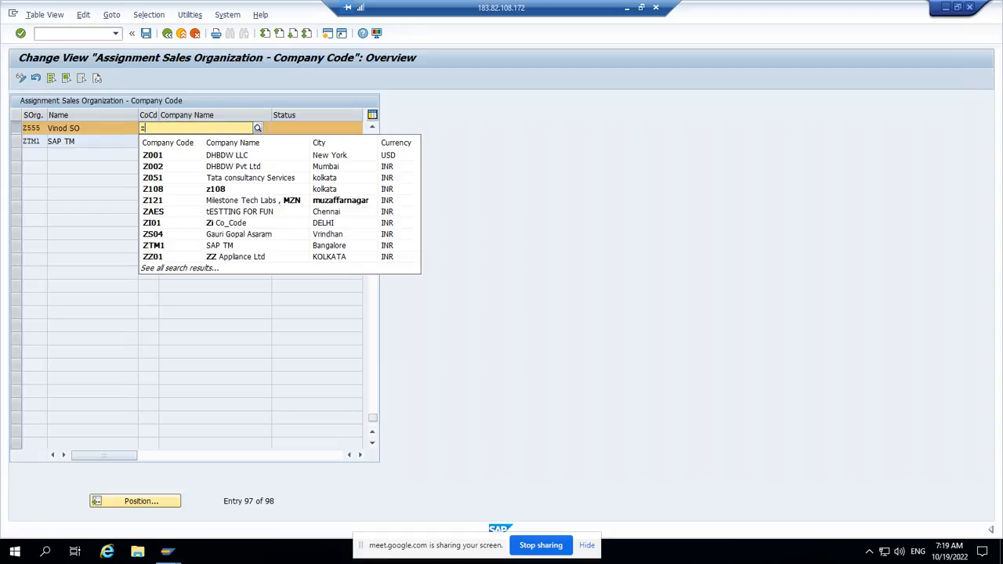
type("55")
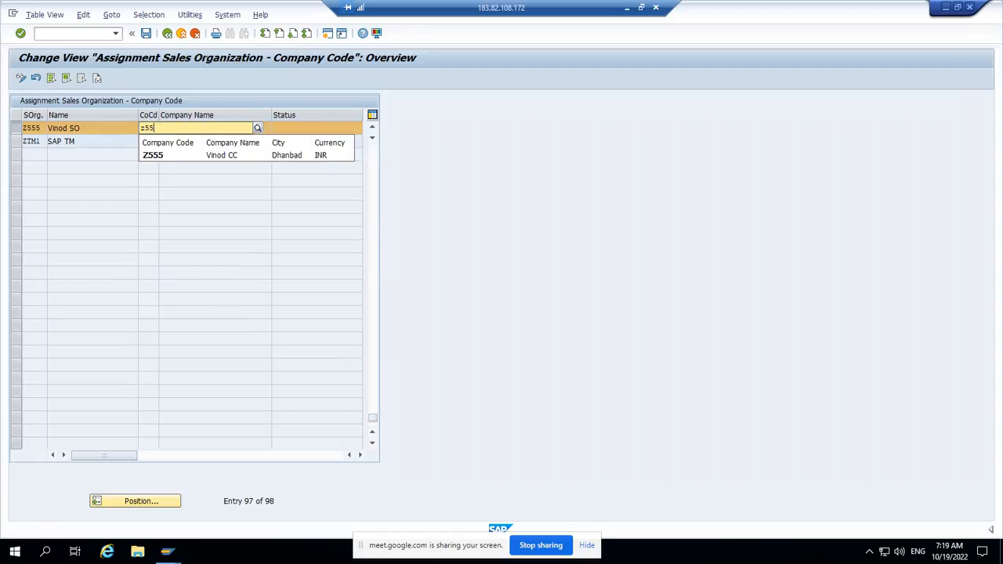
key("Down")
key("Return")
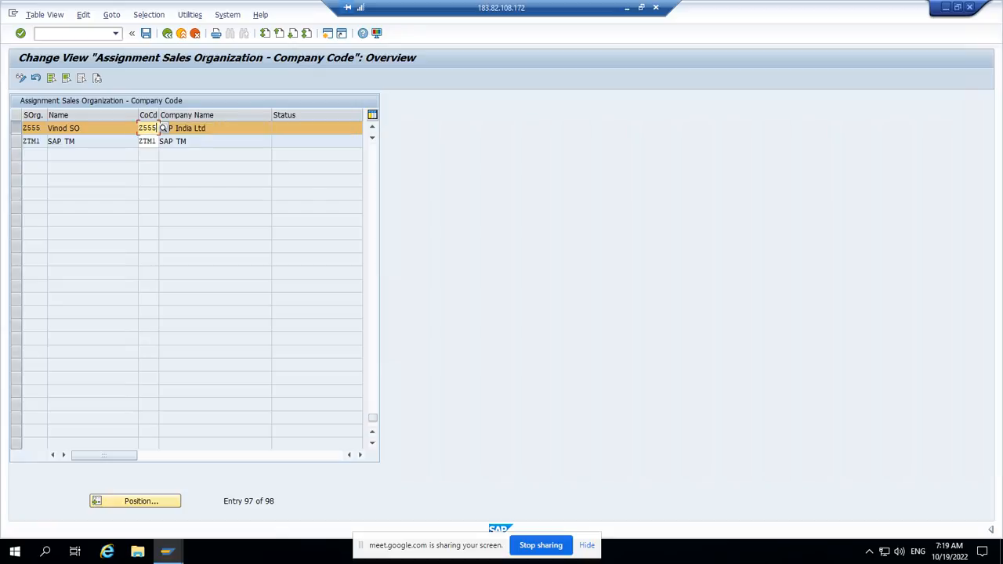
key("Return")
Step: Save the company code assignment with the proposed customizing request and return to the implementation guide
key("ctrl+s")
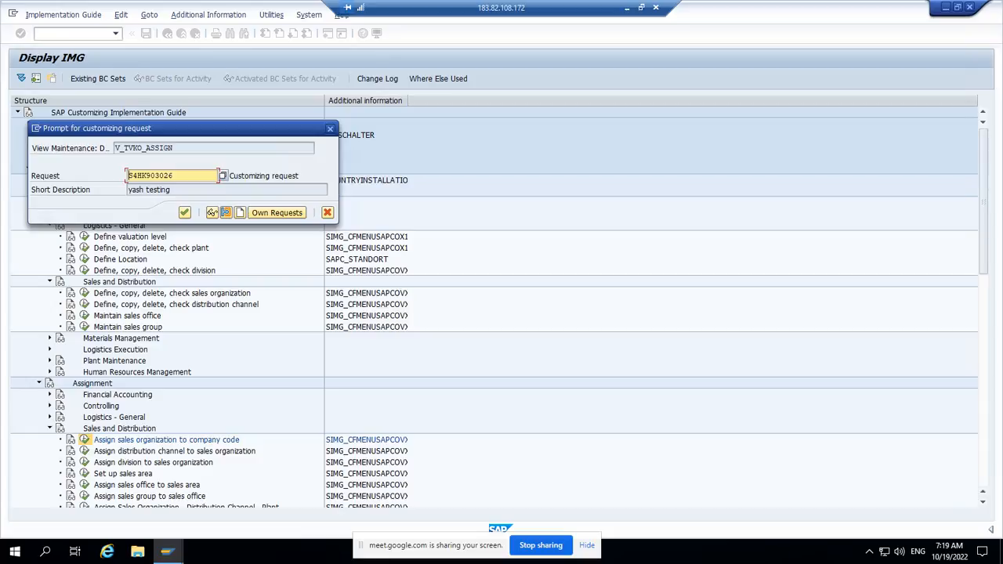
key("Return")
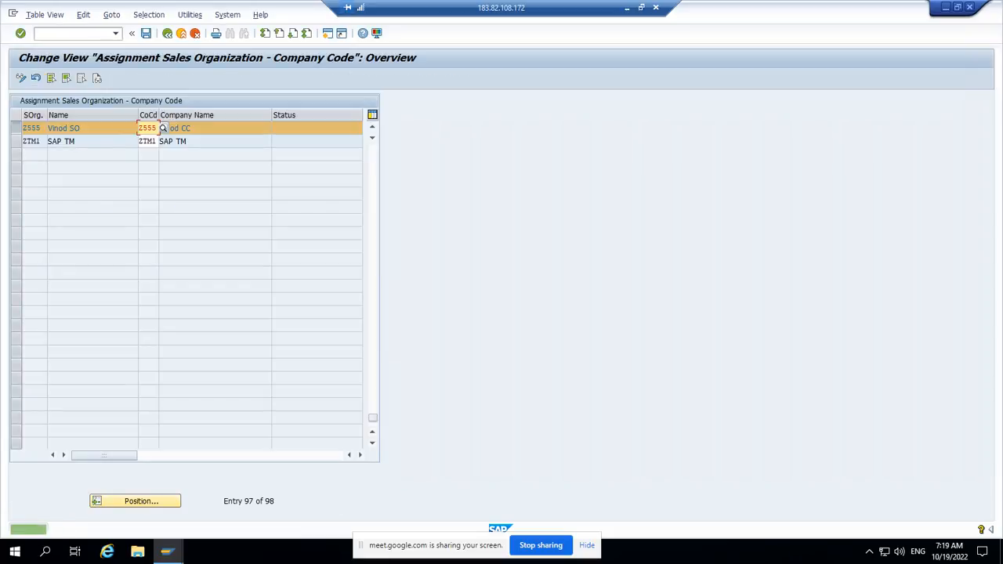
left_click(167, 32)
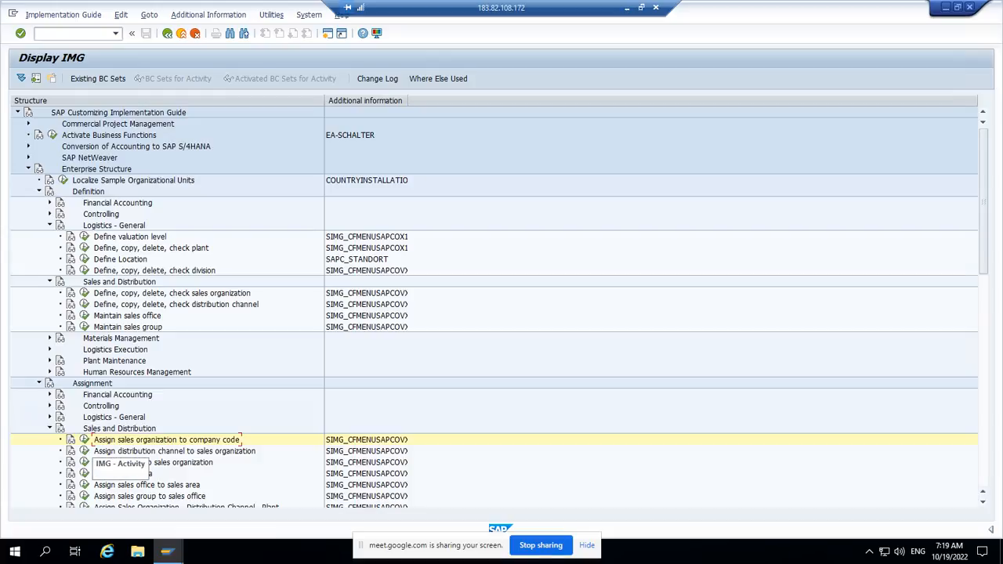
Step: In the Assign distribution channel to sales organization activity, add a new entry linking sales organization Z555 with distribution channel ZZ
left_click(84, 451)
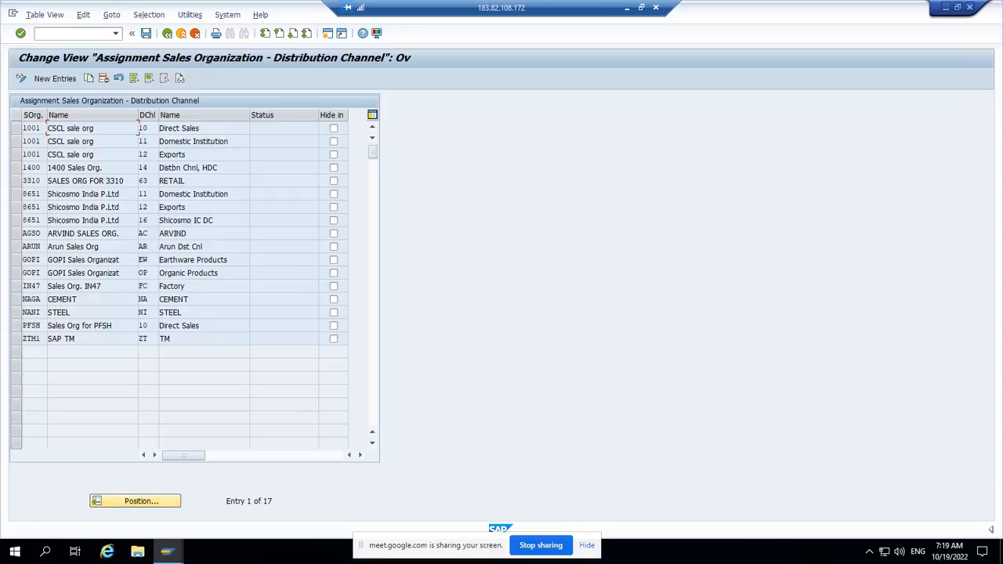
left_click(55, 79)
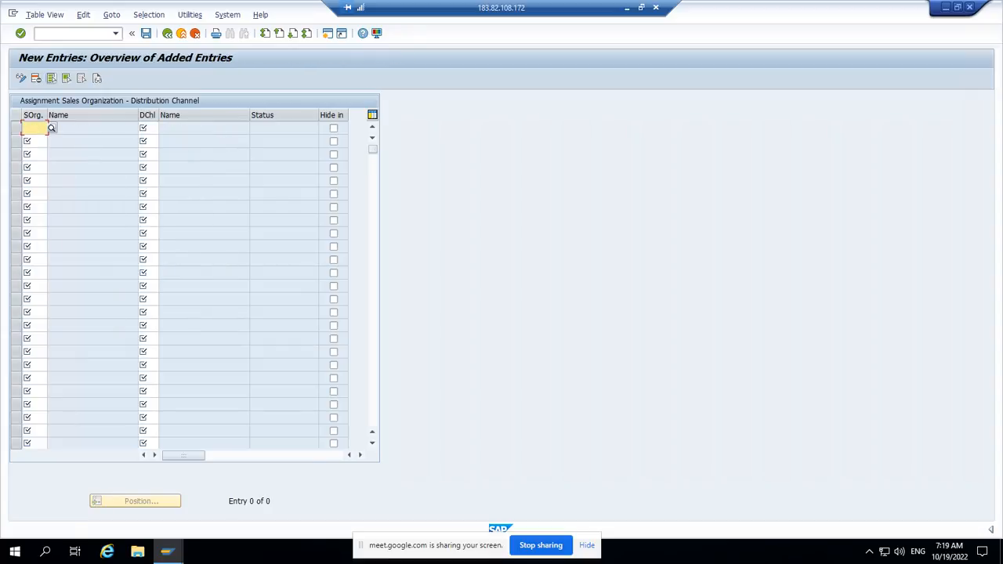
type("z555")
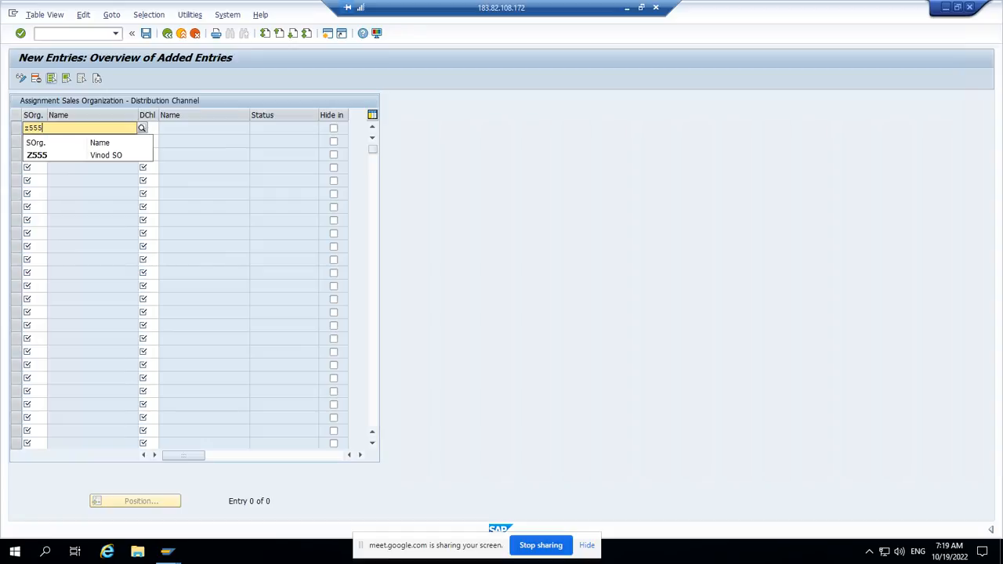
key("Down")
key("Return")
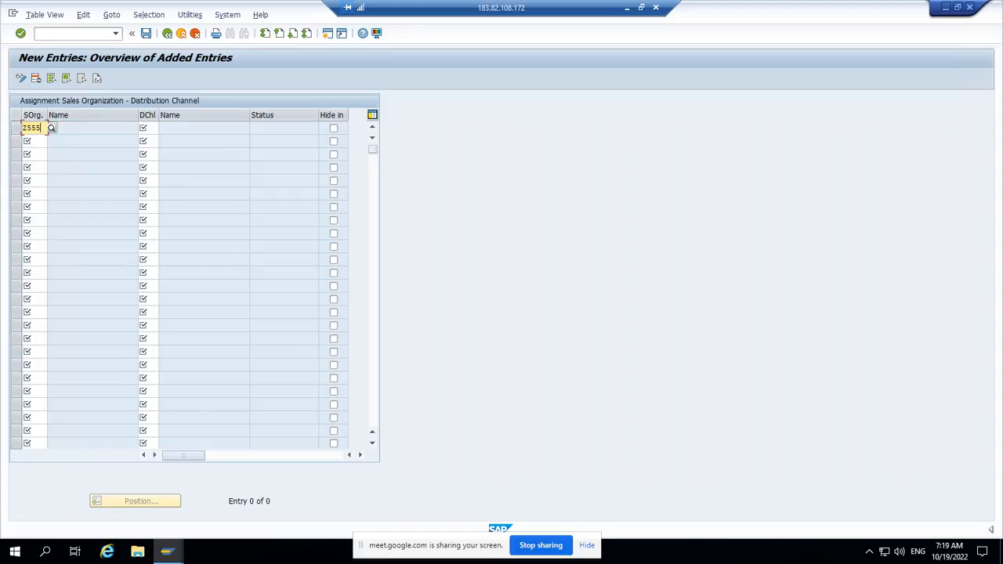
key("Tab")
type("zz")
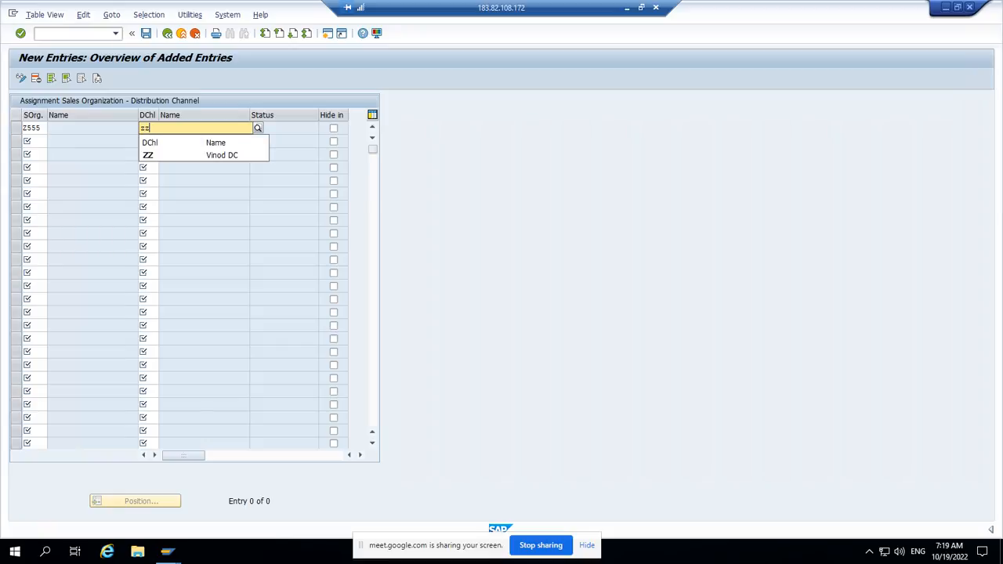
key("Down")
key("Return")
key("Return")
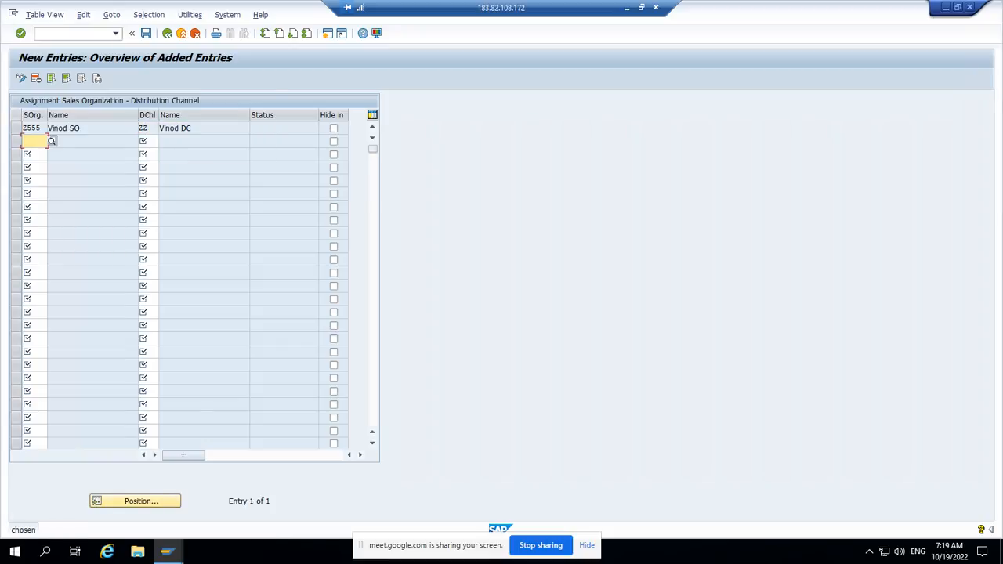
Step: Save the distribution channel assignment with the proposed customizing request and return to the implementation guide
key("ctrl+s")
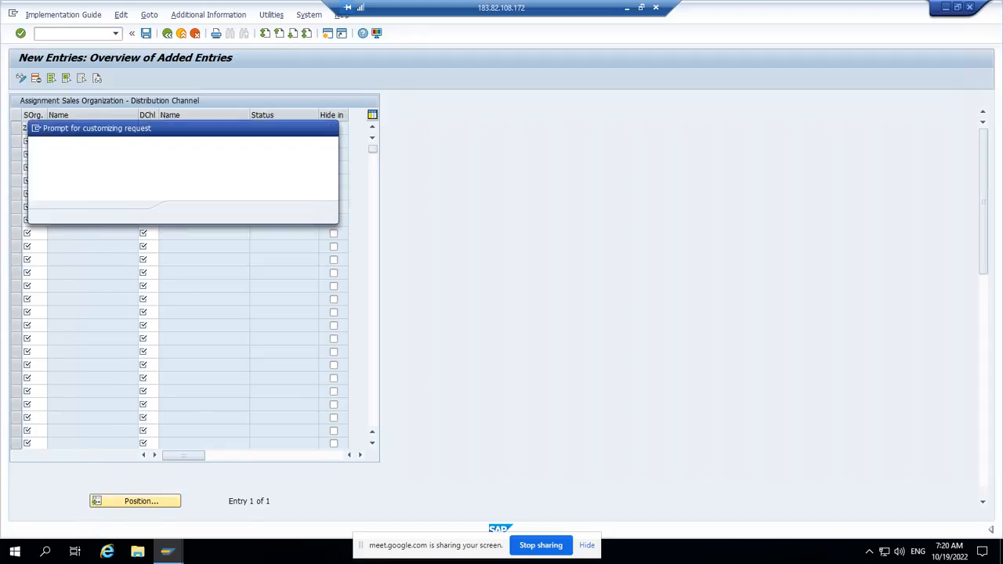
key("Return")
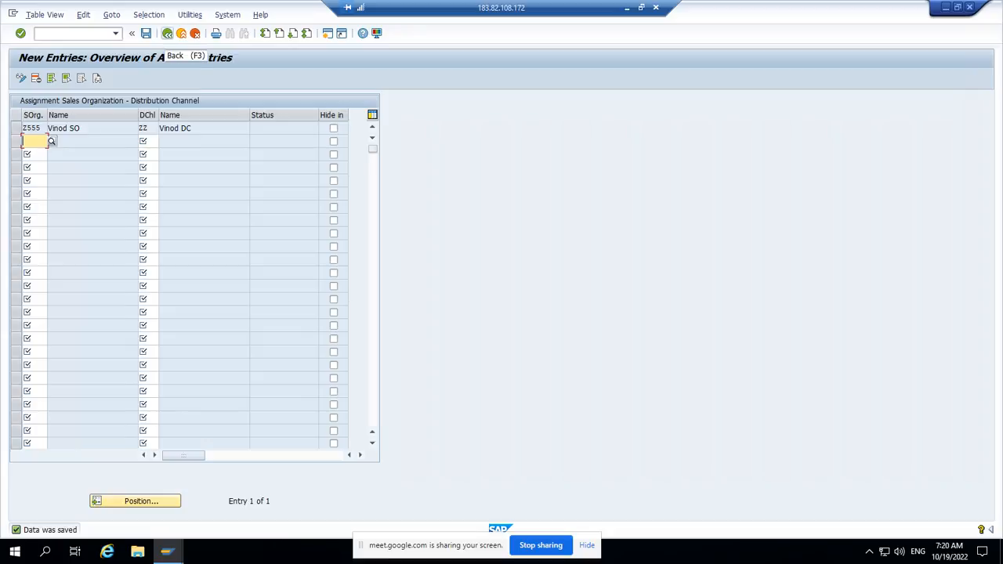
left_click(167, 33)
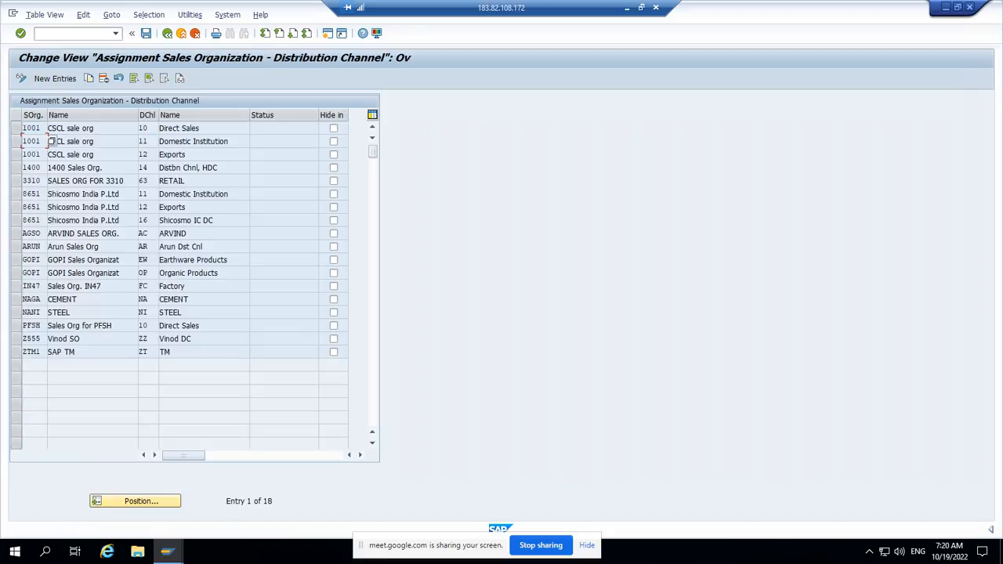
left_click(167, 33)
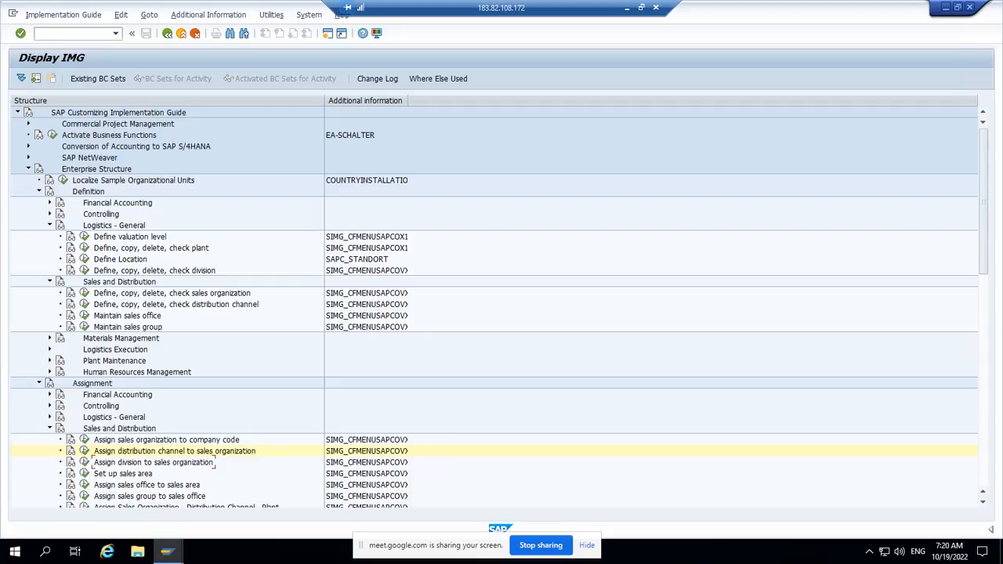
Step: In the Assign division to sales organization activity, add a new entry linking sales organization Z555 with division Z5
left_click(84, 462)
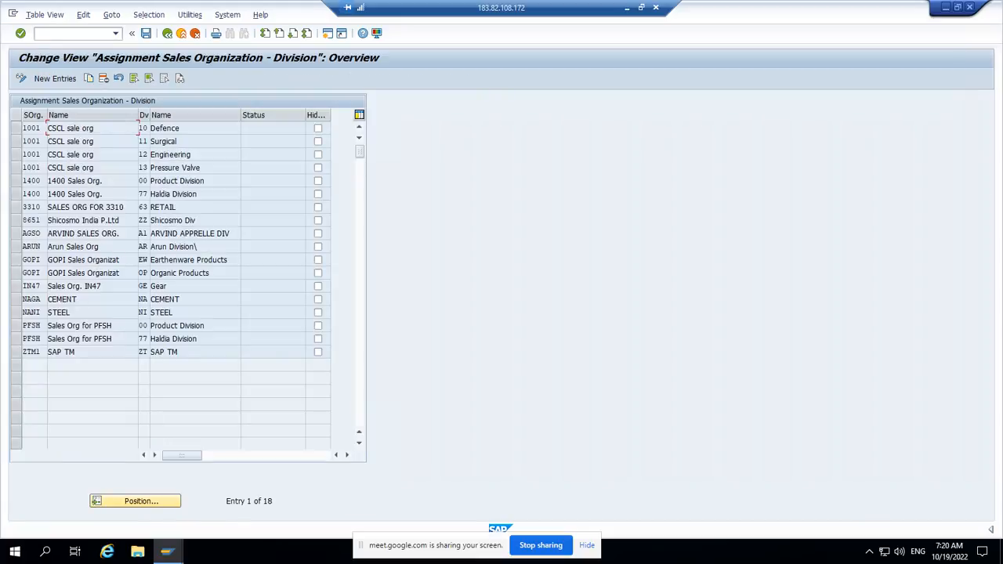
left_click(55, 77)
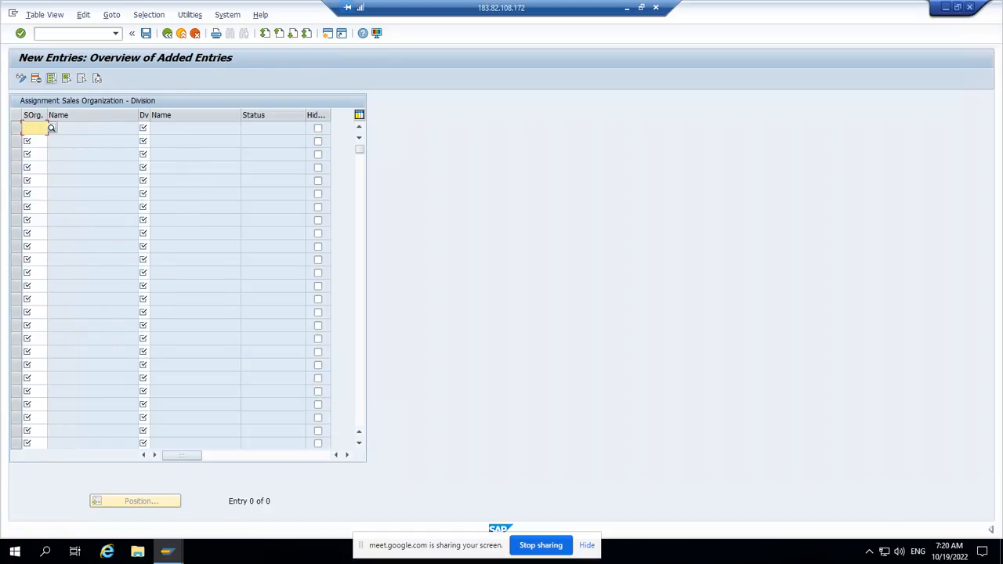
type("z")
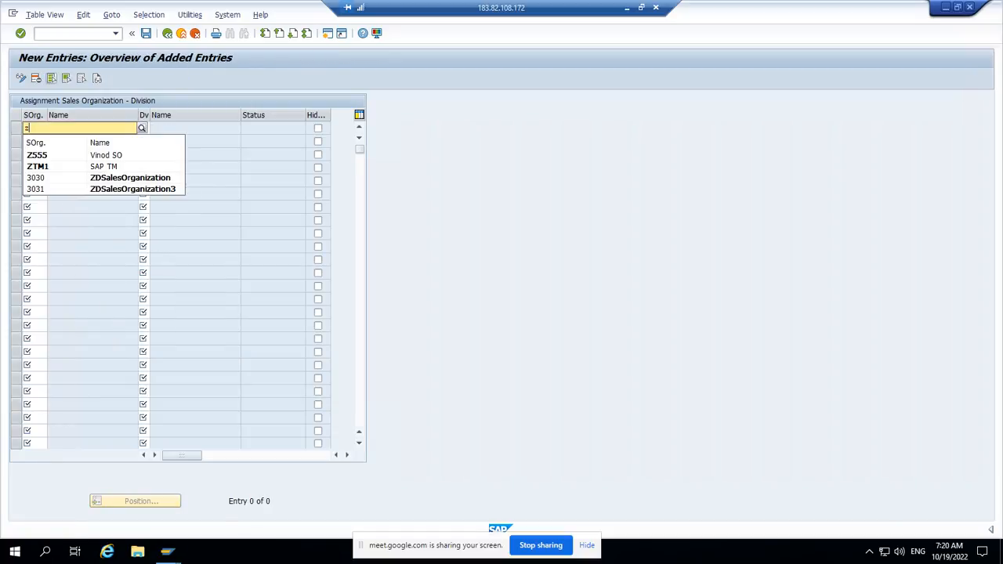
type("5")
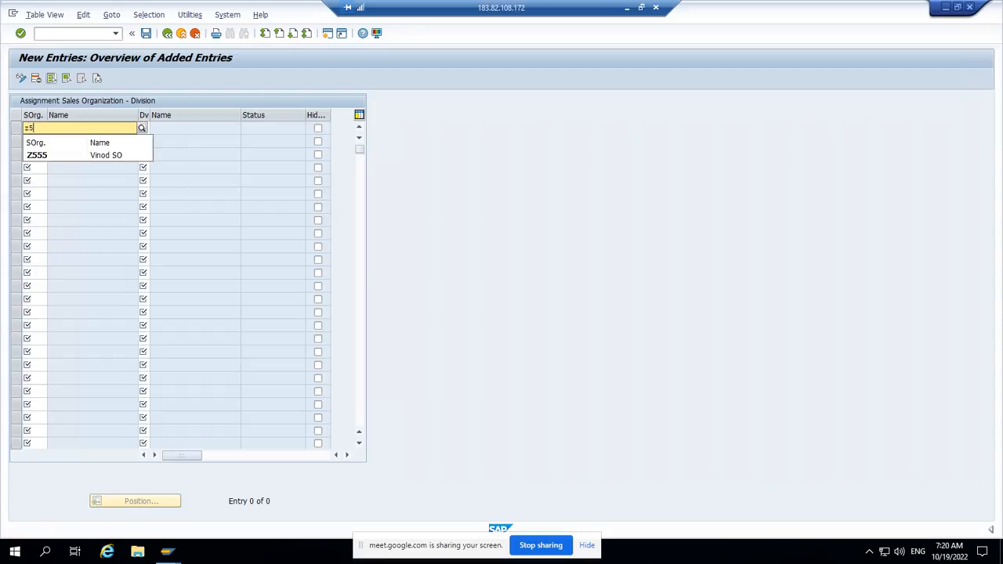
key("Return")
key("Tab")
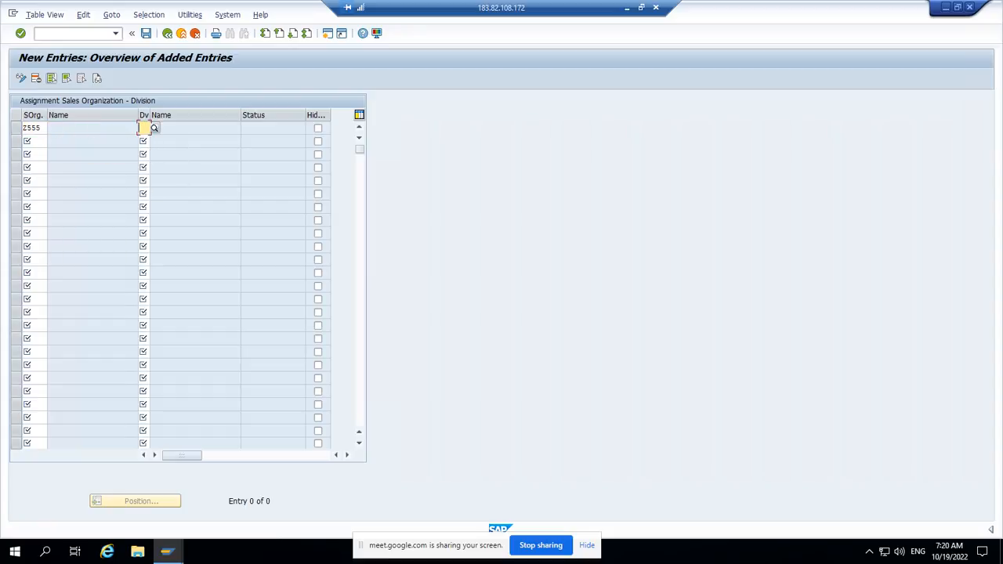
type("z5")
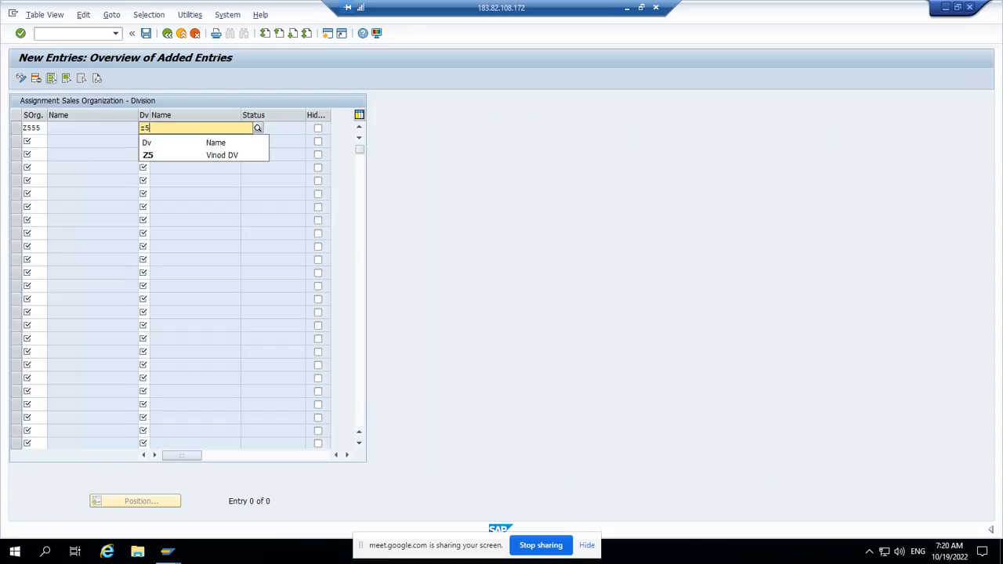
key("Return")
key("Return")
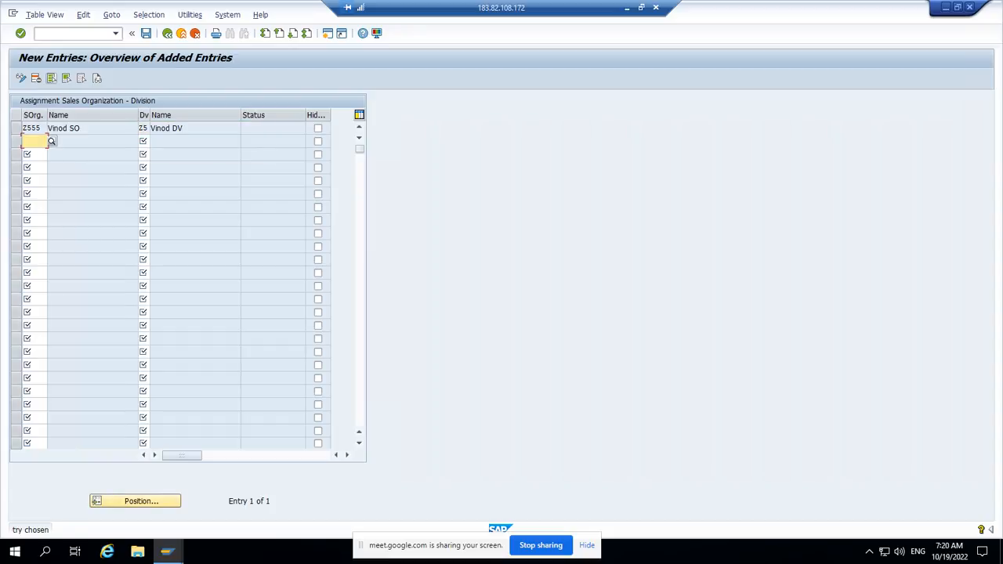
Step: Save the division assignment with the proposed customizing request and return to the implementation guide
left_click(145, 34)
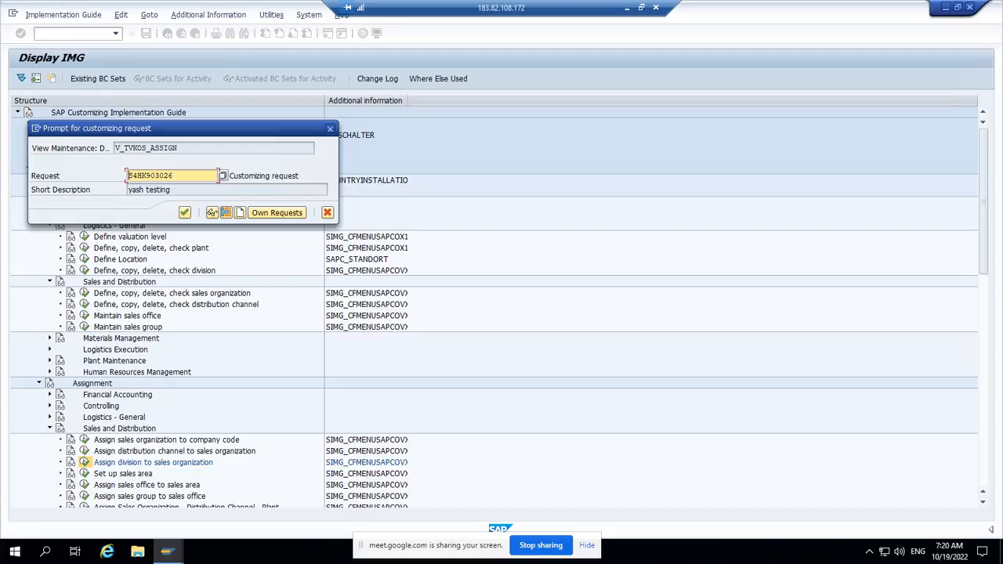
left_click(184, 213)
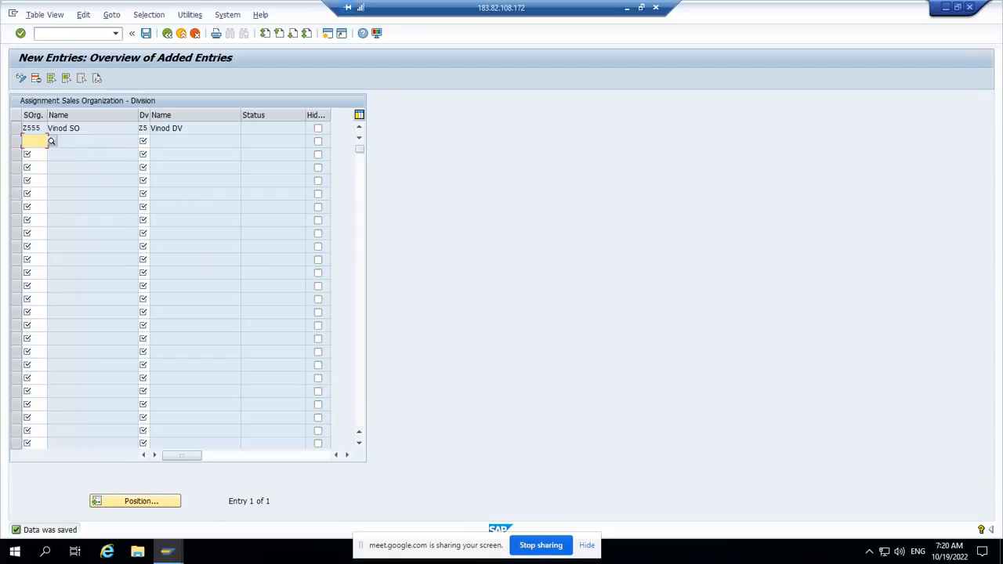
left_click(167, 33)
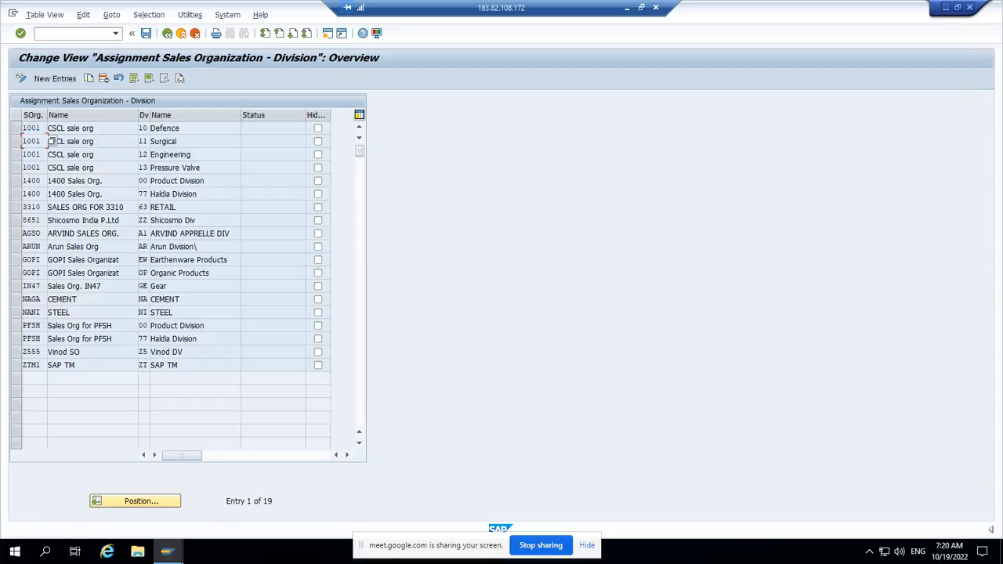
left_click(166, 33)
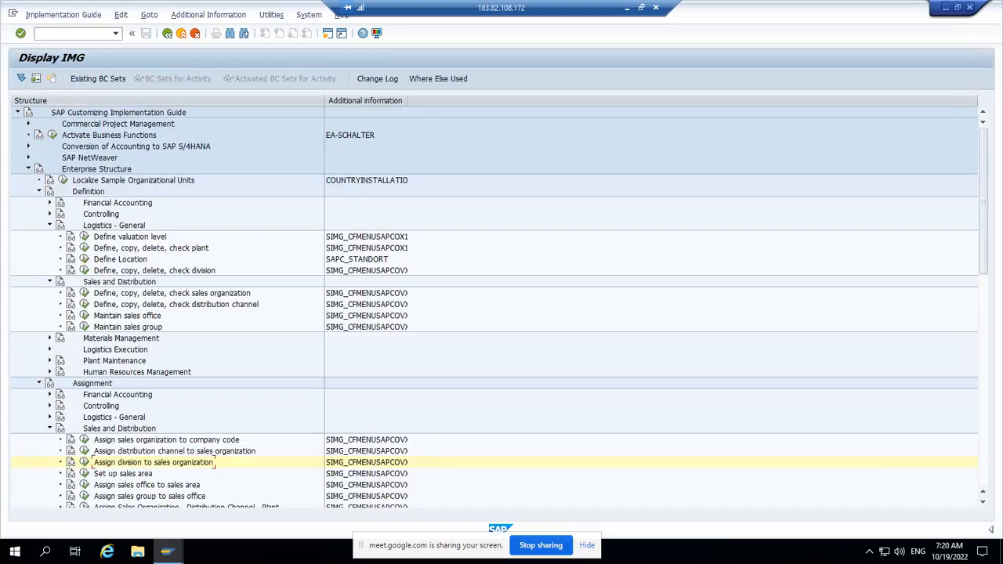
Step: In the Set up sales area activity, start a new entry with sales organization Z555 and distribution channel ZZ
scroll(70, 359, "down", 2)
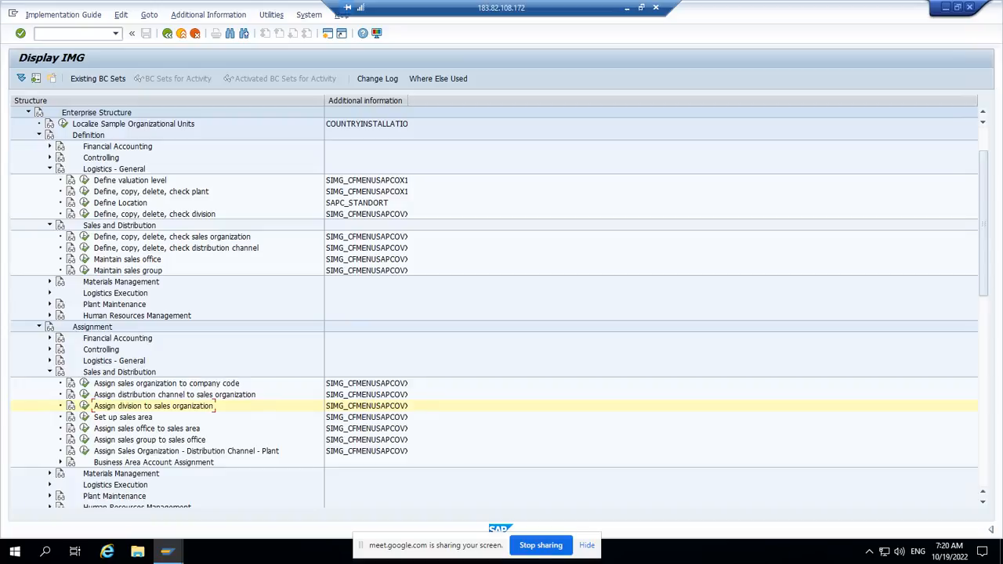
left_click(84, 417)
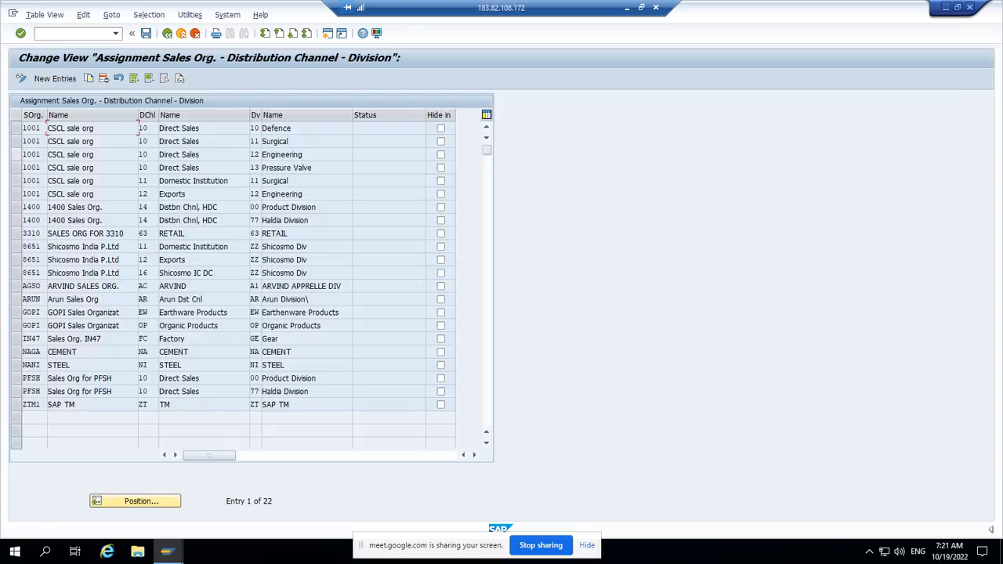
left_click(16, 155)
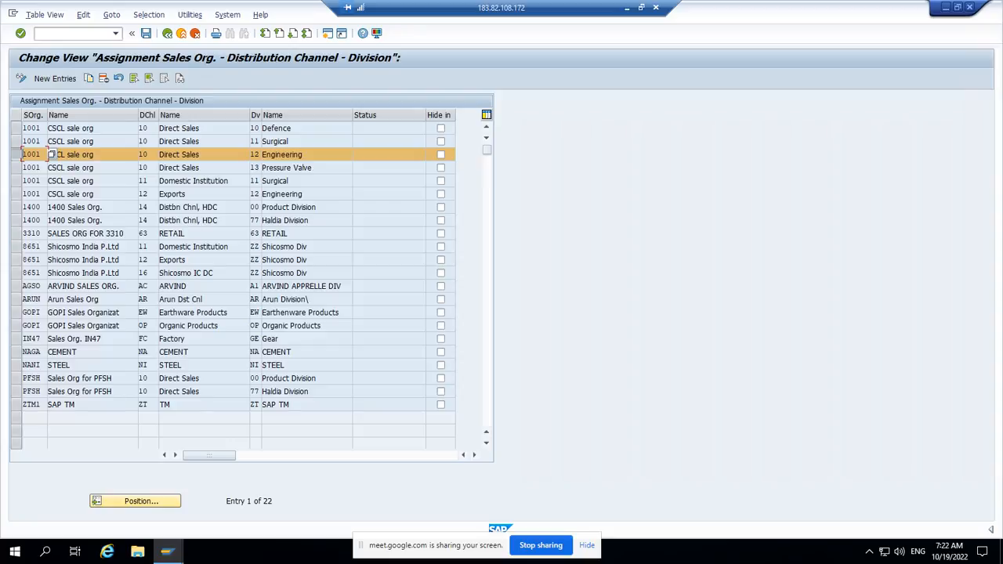
left_click(55, 78)
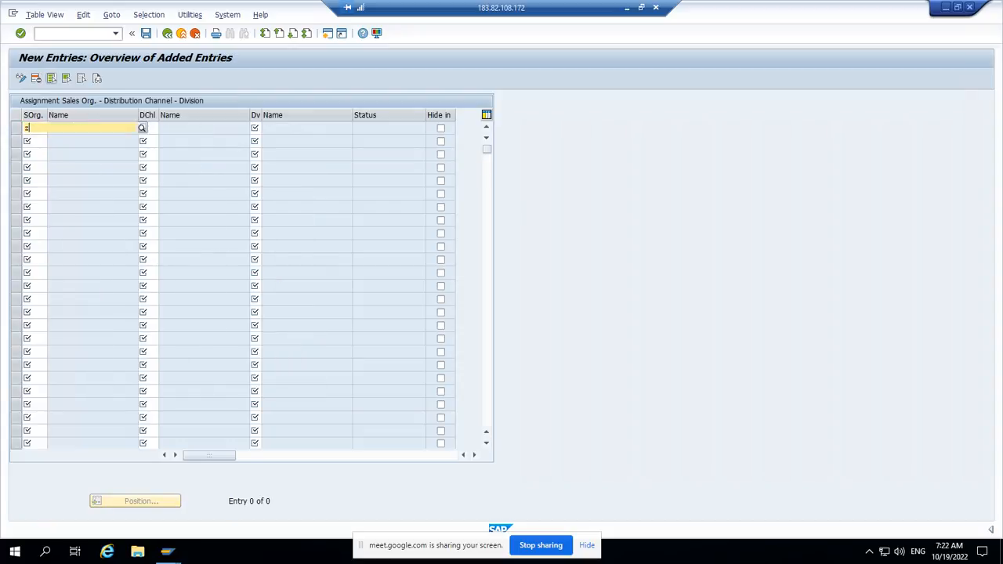
type("z")
key("Down")
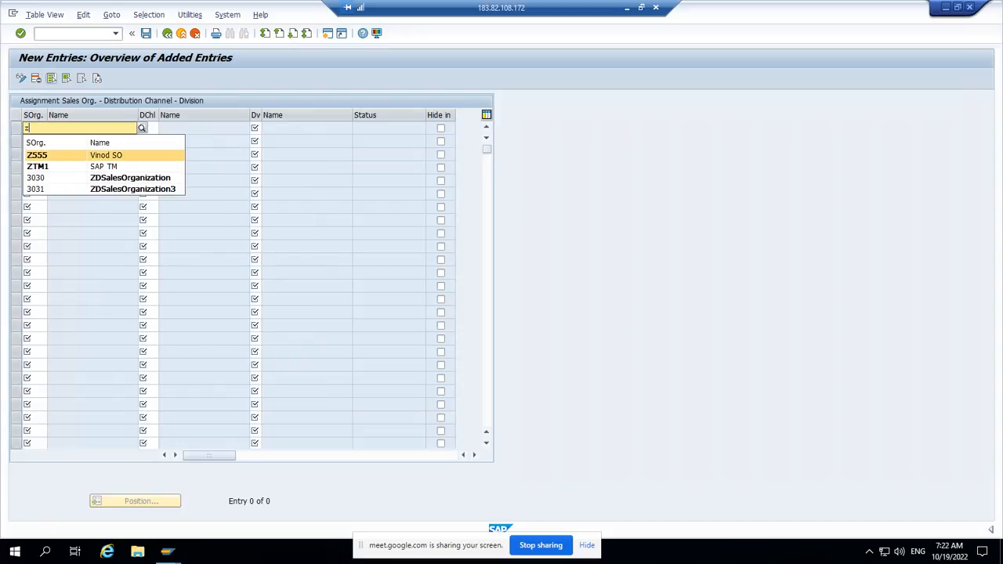
key("Return")
key("Tab")
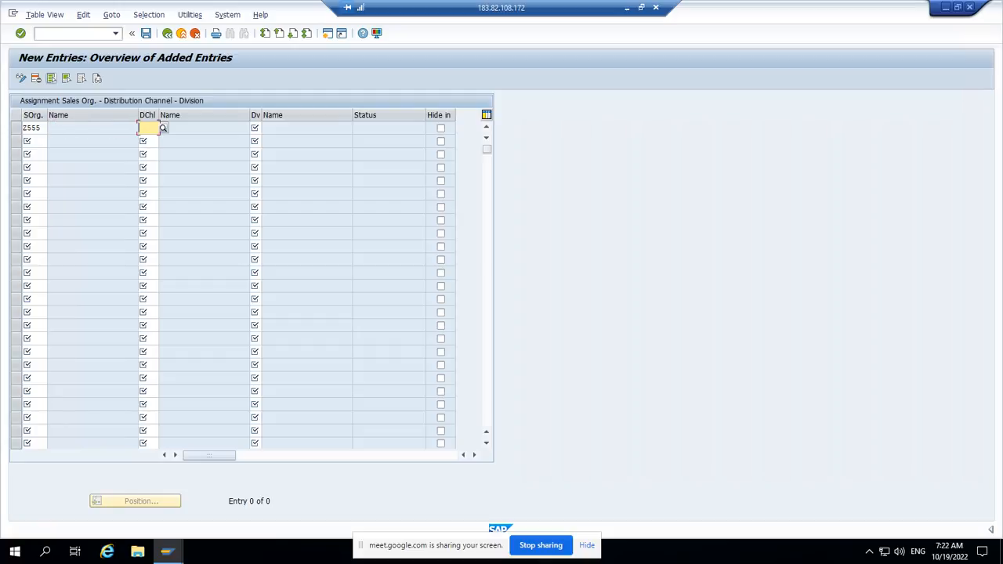
type("zz")
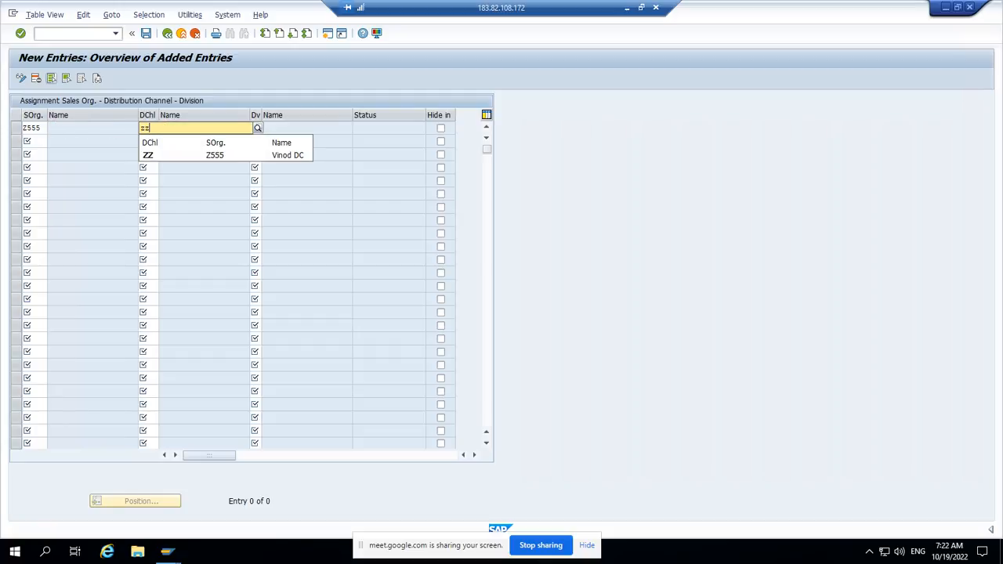
key("Down")
key("Return")
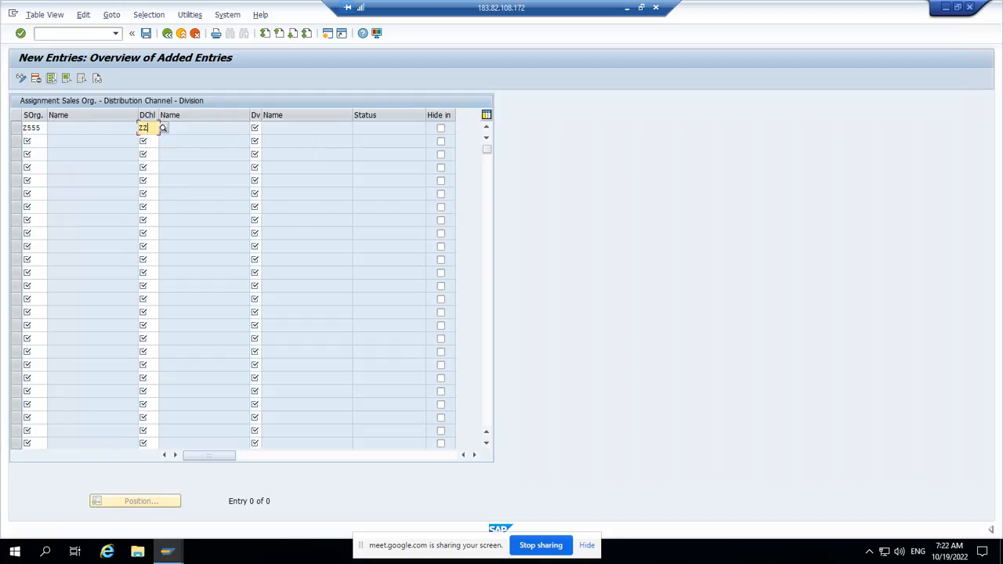
Step: Complete the new sales area entry with division Z5
key("Tab")
type("0")
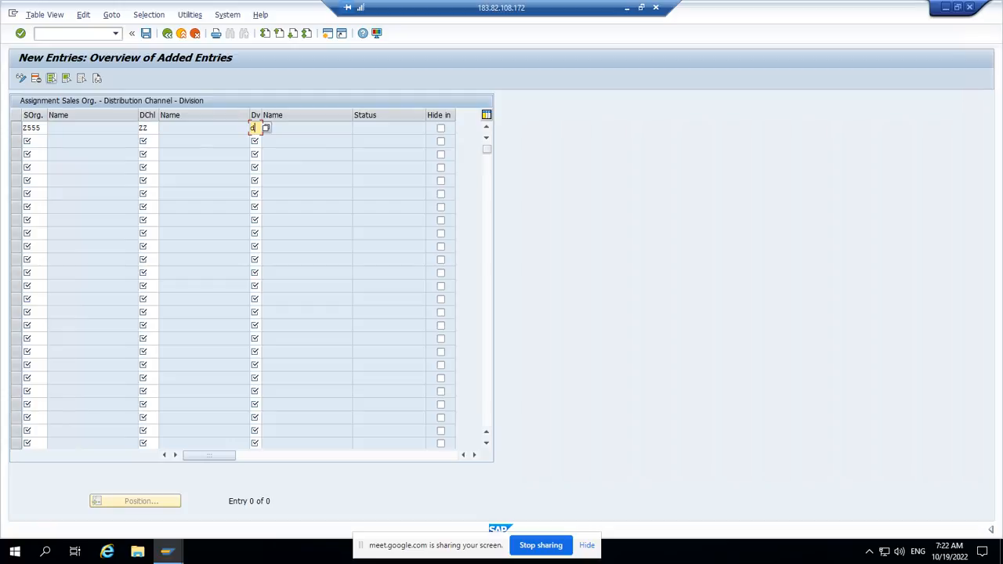
type("5")
key("BackSpace")
key("BackSpace")
type("z5")
key("Return")
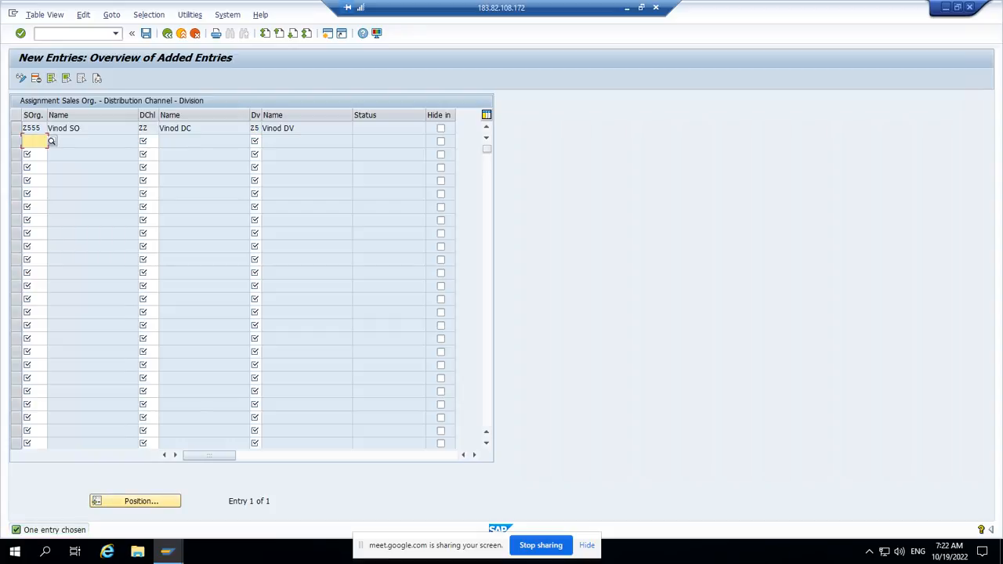
Step: Save the sales area with the proposed customizing request and return to the implementation guide
key("ctrl+s")
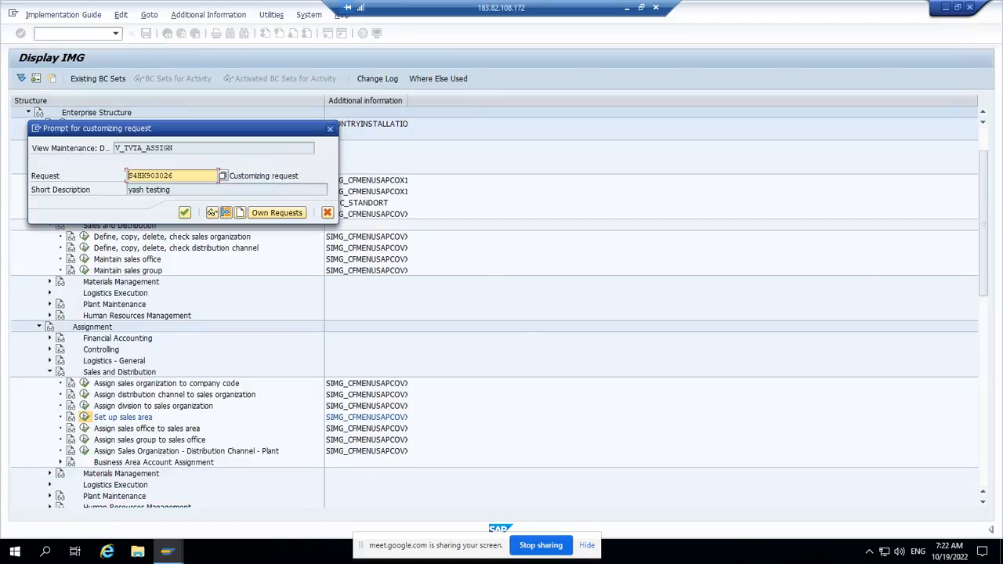
key("Return")
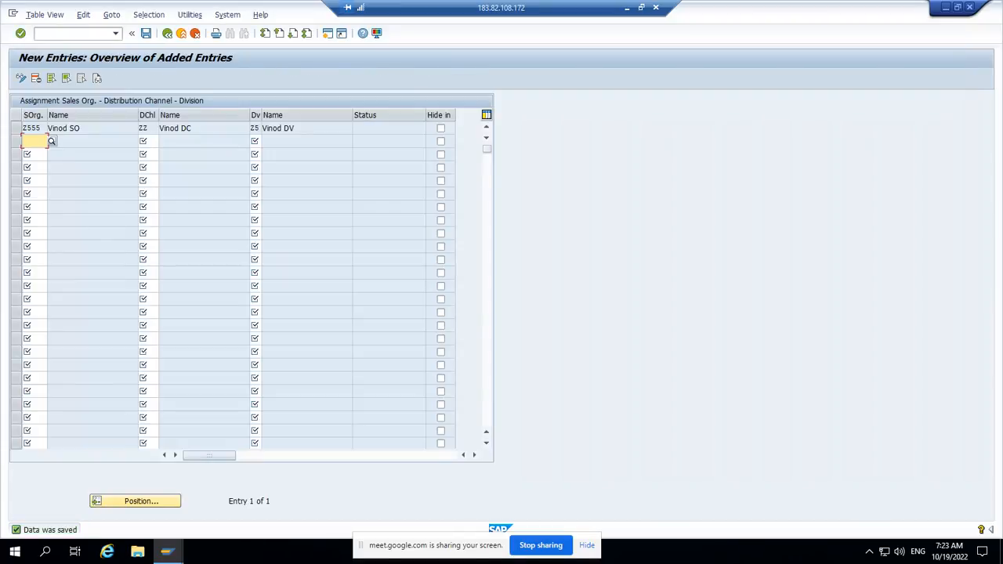
key("F3")
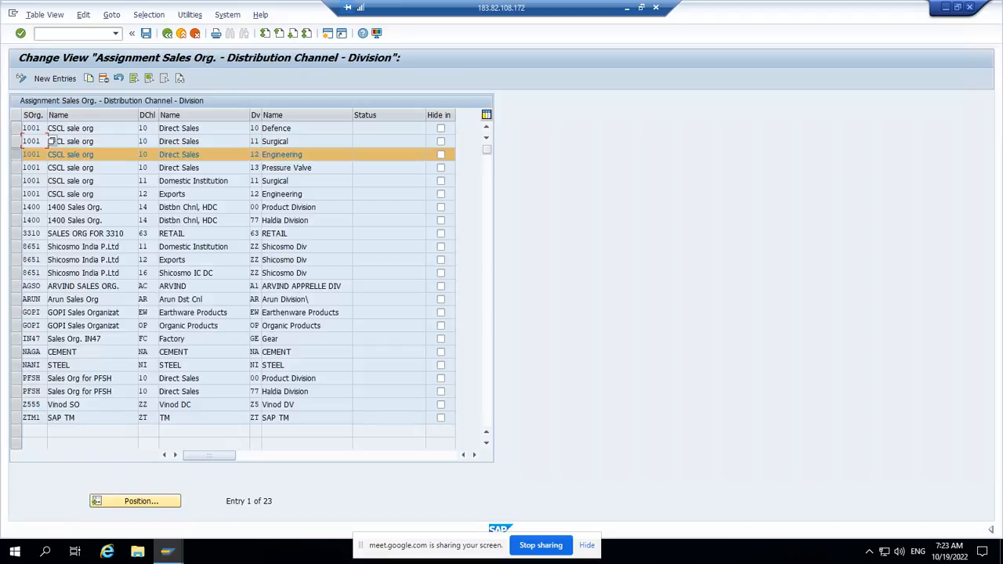
key("F3")
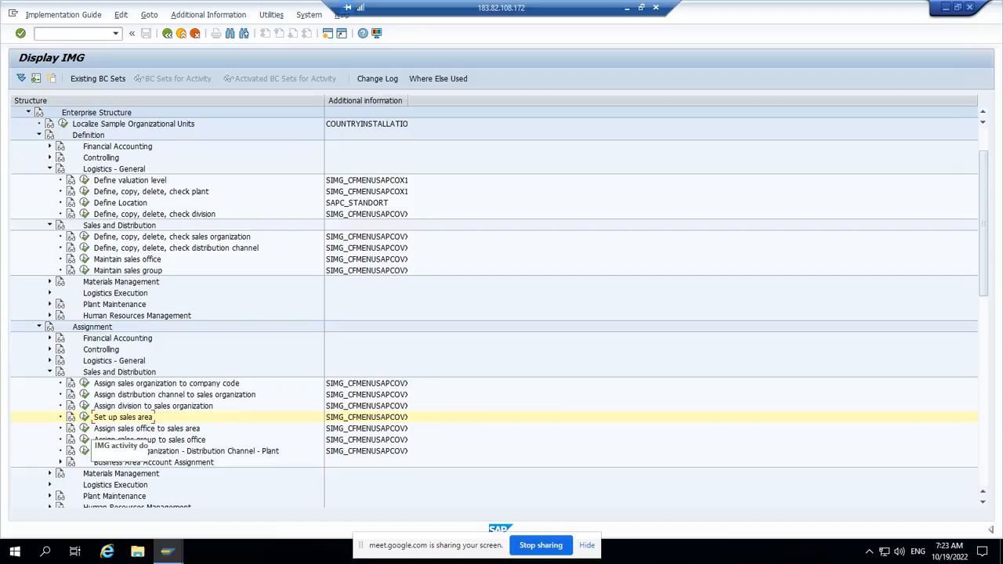
Step: Review the sales office to sales area assignments and the enterprise structure diagram in Adobe Reader, returning to the SAP implementation guide
left_click(84, 428)
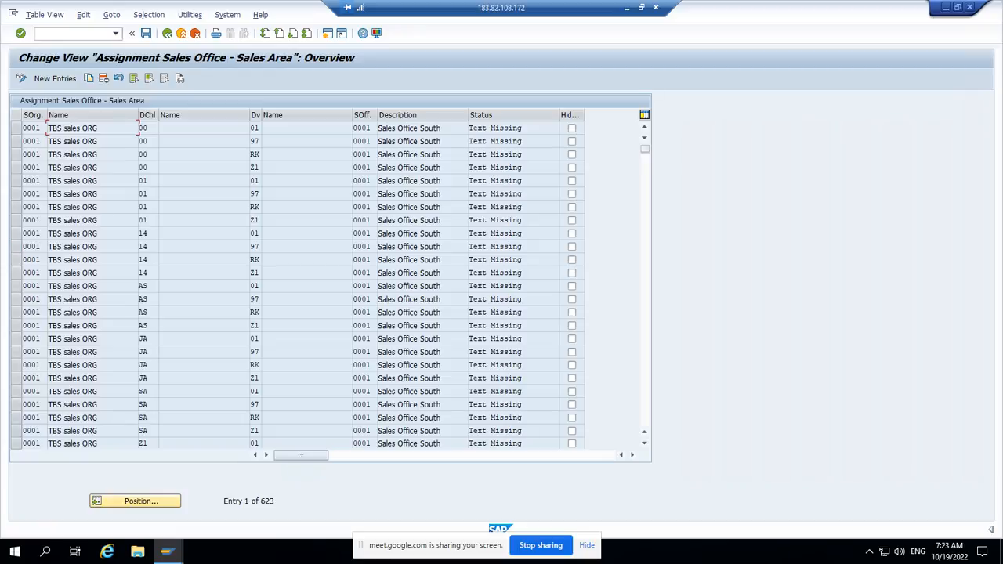
left_click(167, 33)
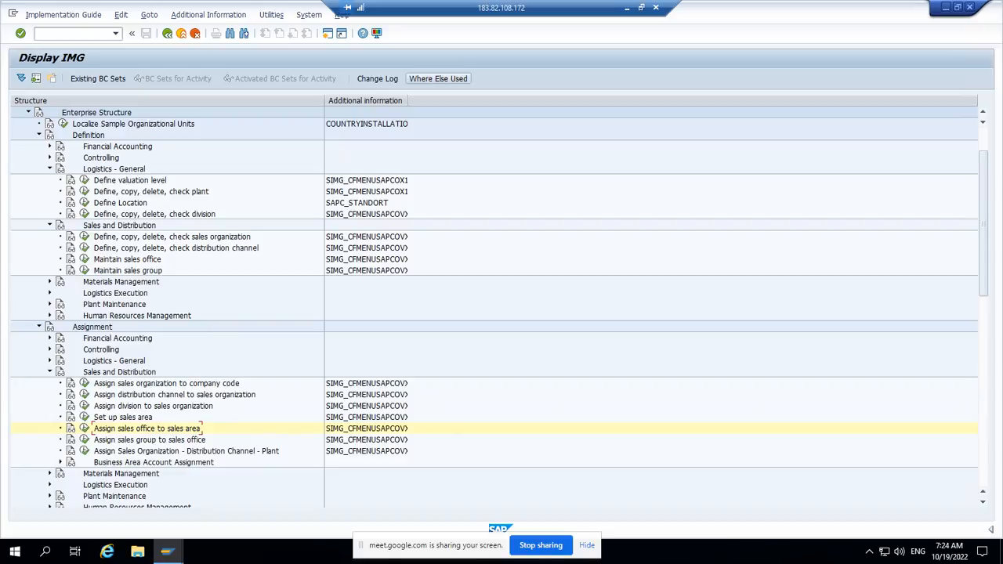
left_click(627, 8)
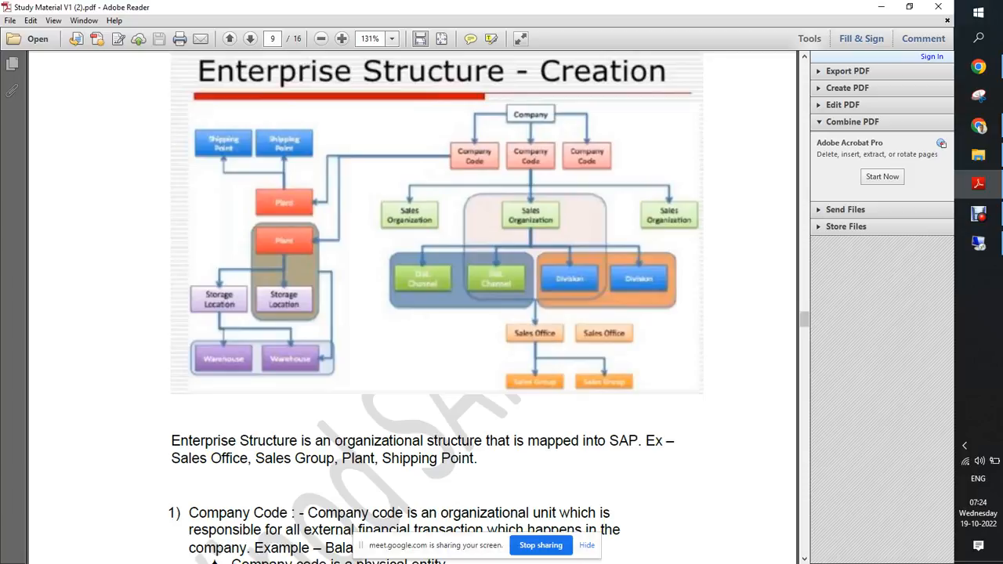
left_click(978, 213)
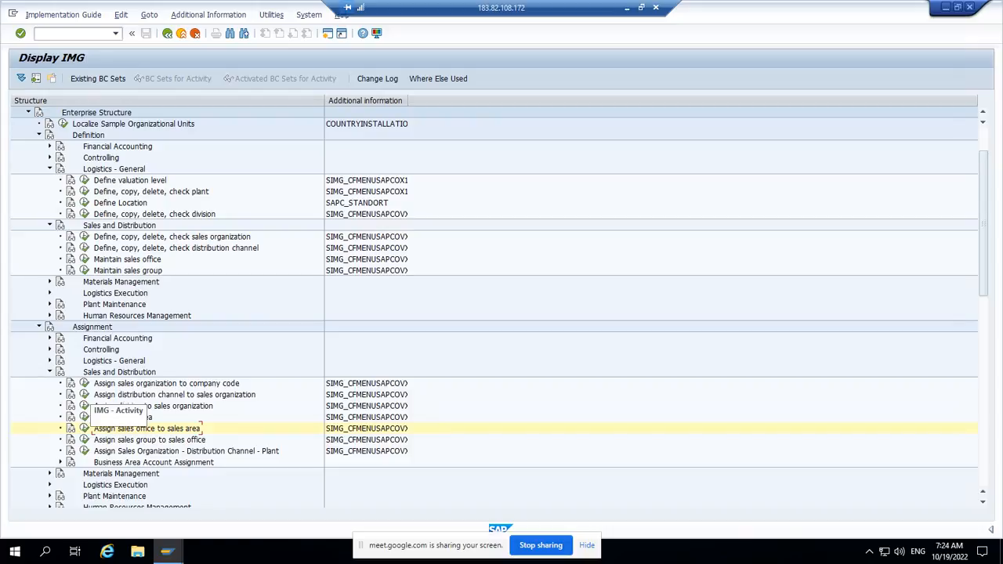
Step: Examine which sales organizations are assigned to company code 0001, and switch to the enterprise structure diagram in Adobe Reader for comparison
left_click(84, 383)
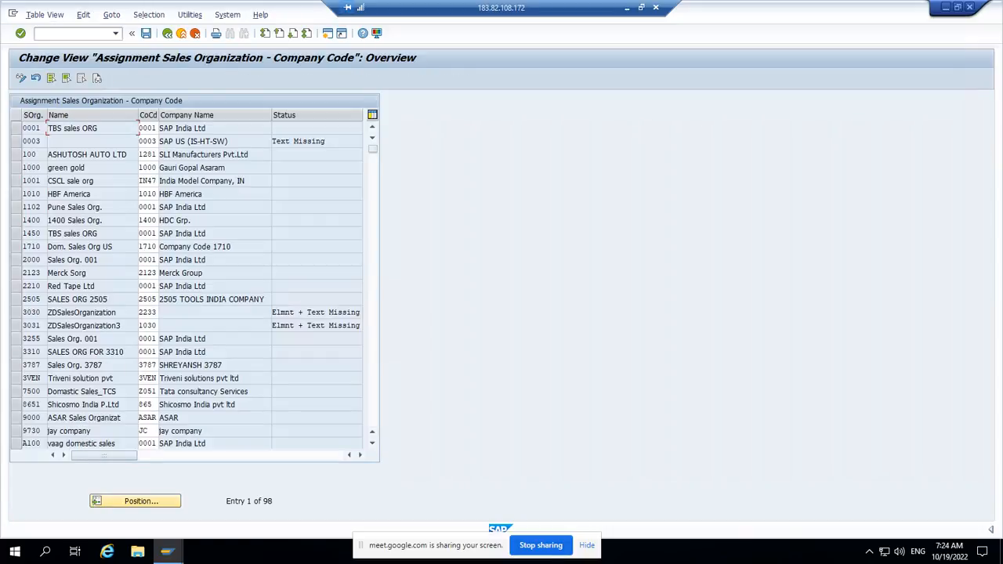
left_click(154, 233)
left_click(153, 286)
left_click(149, 338)
left_click(148, 351)
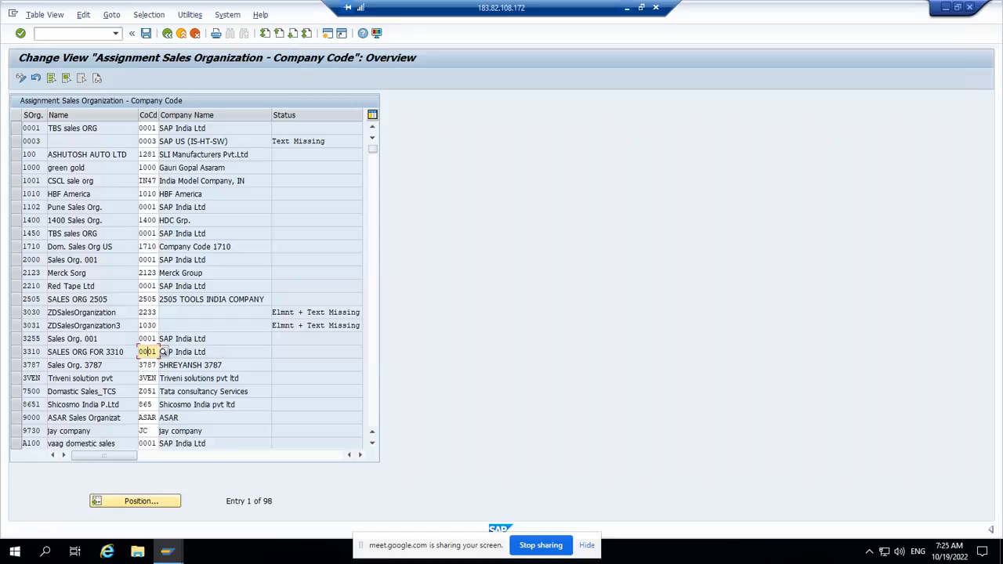
key("alt+Tab")
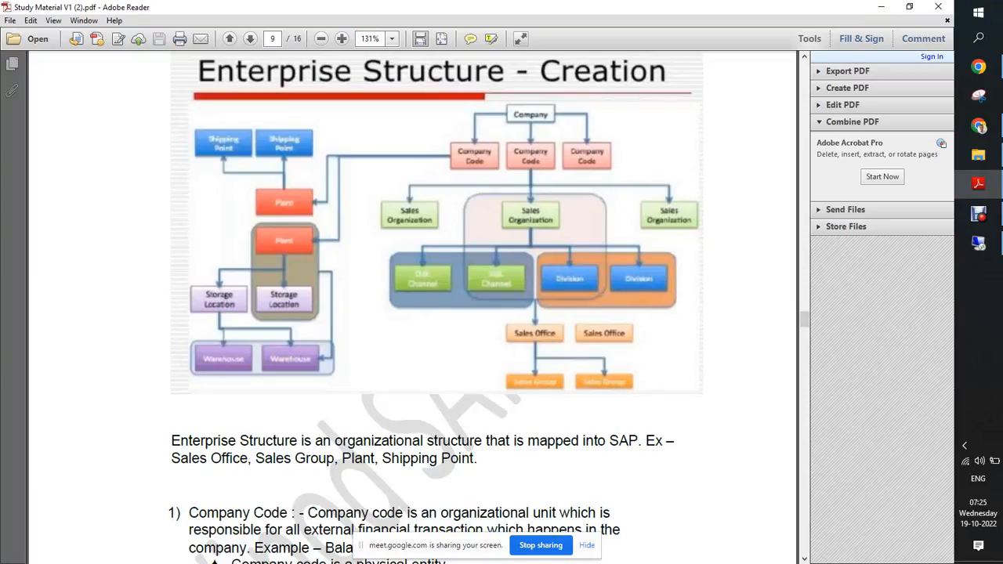